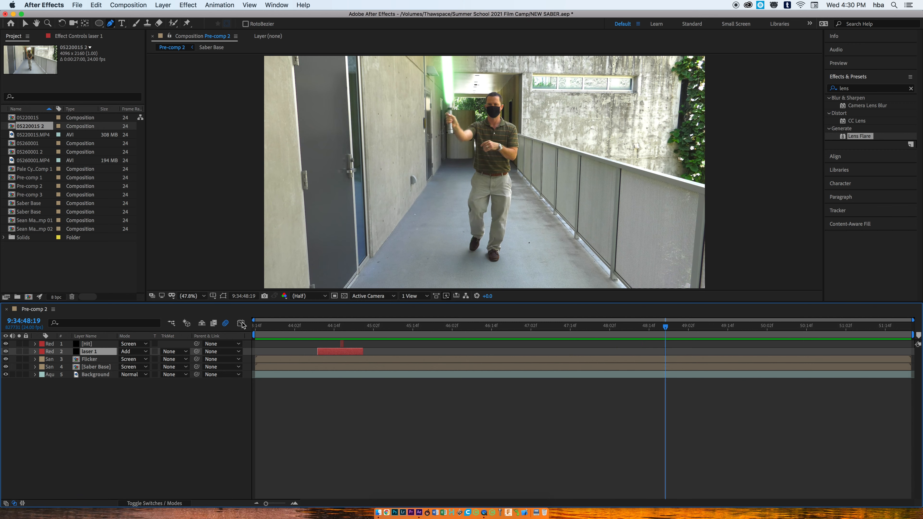
Step: Create a new composition from the 05220015.MP4 footage and mute the footage layer's audio
click(31, 135)
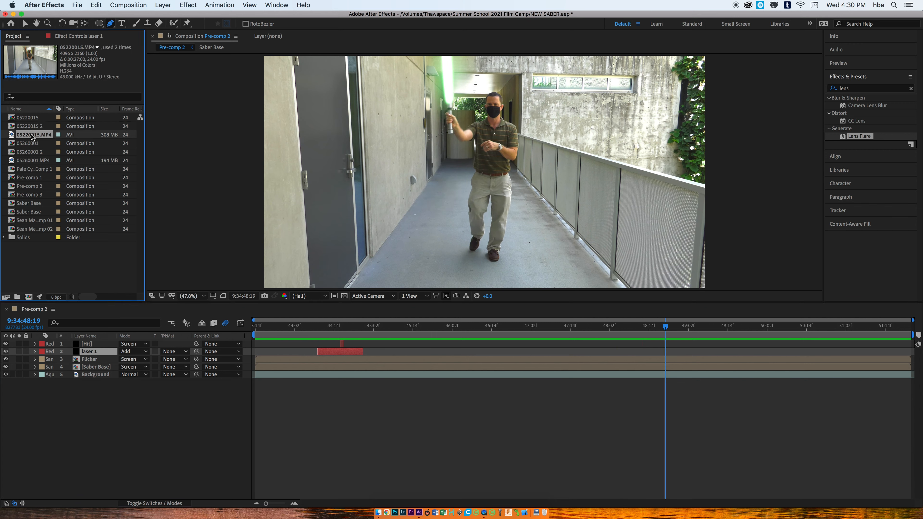
right_click(22, 136)
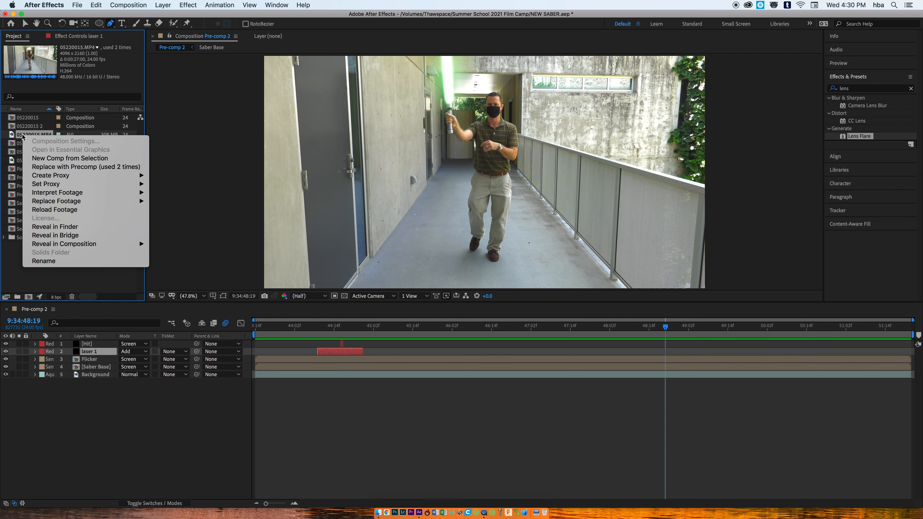
click(62, 159)
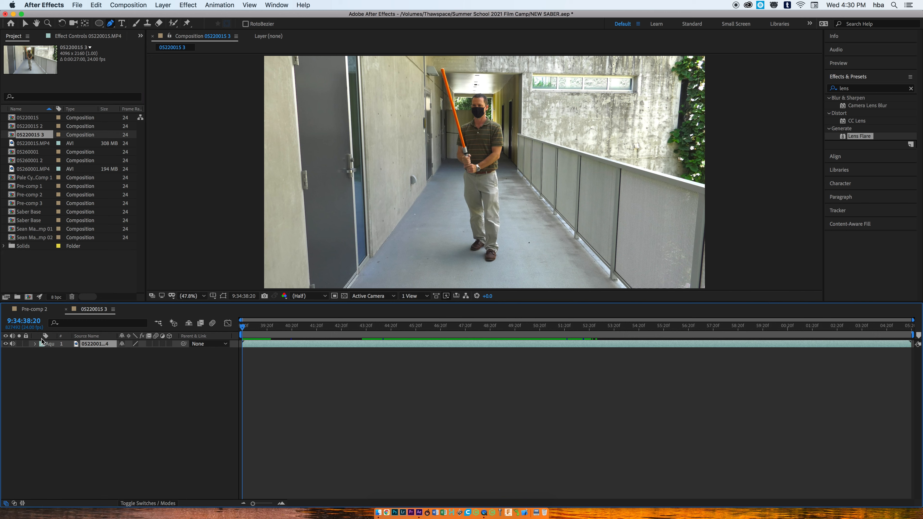
click(13, 344)
Step: Set the work area to start at 9:34:43:07, with the saber raised, and end at about 9:34:53:06
drag(242, 327, 347, 328)
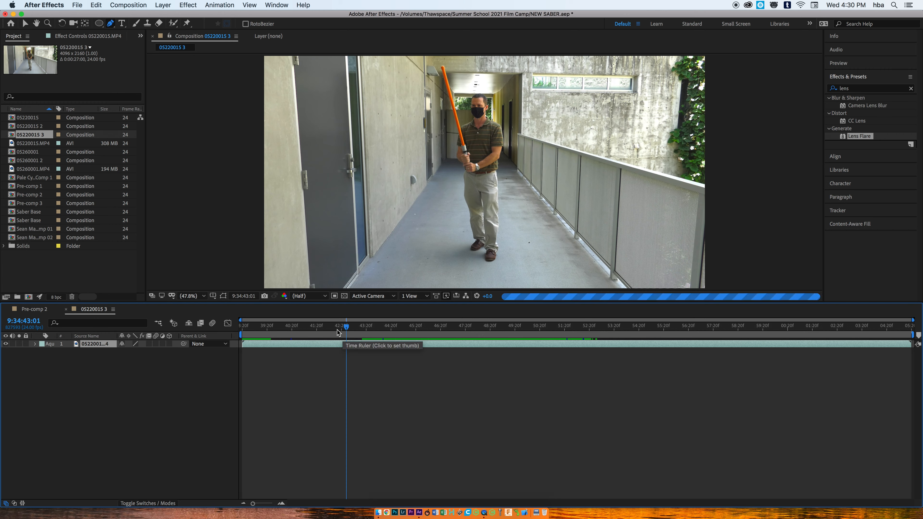
key(space)
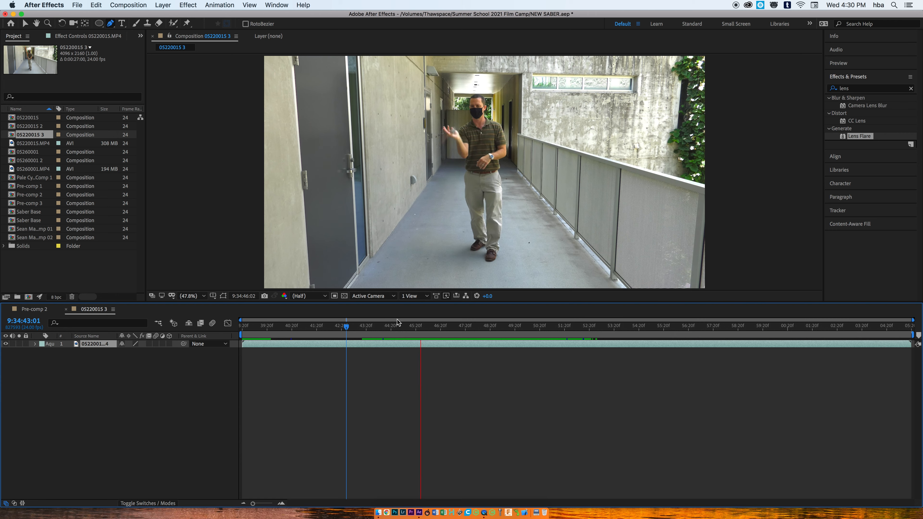
key(space)
drag(370, 329, 354, 318)
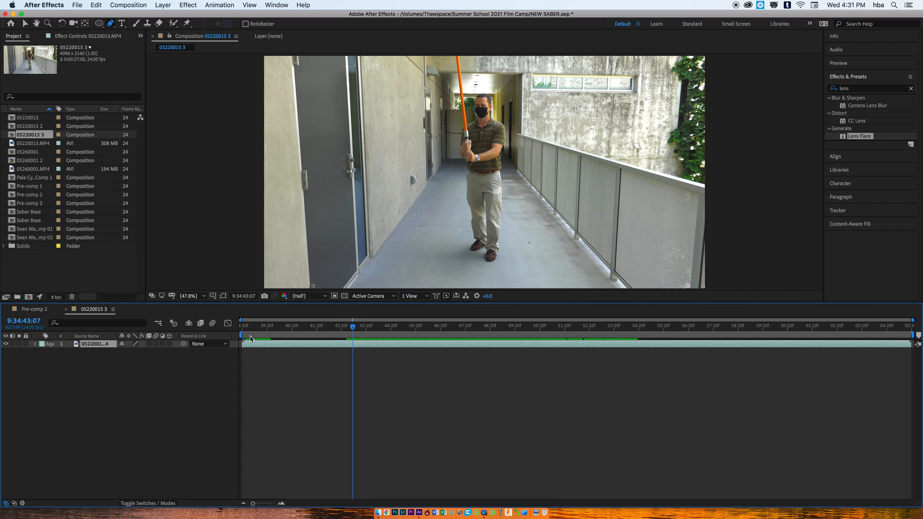
drag(240, 334, 351, 332)
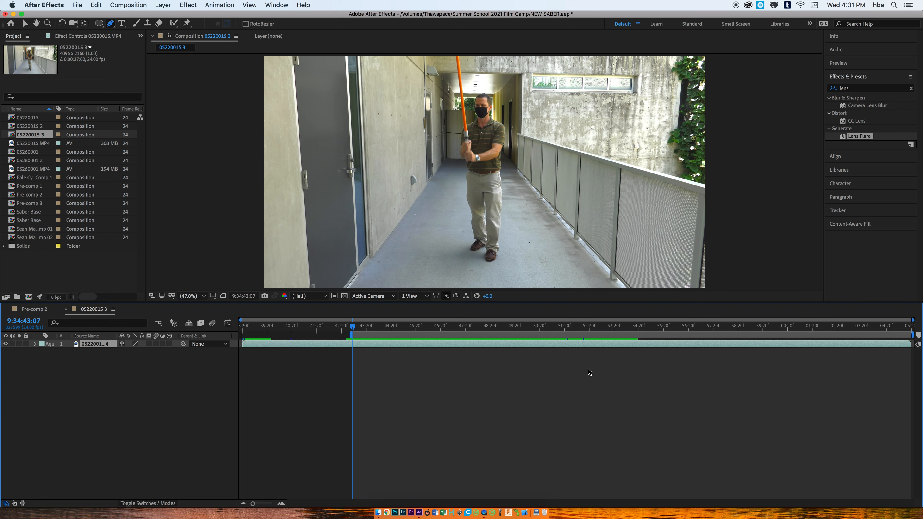
drag(911, 336, 720, 350)
key(super+z)
drag(911, 334, 601, 335)
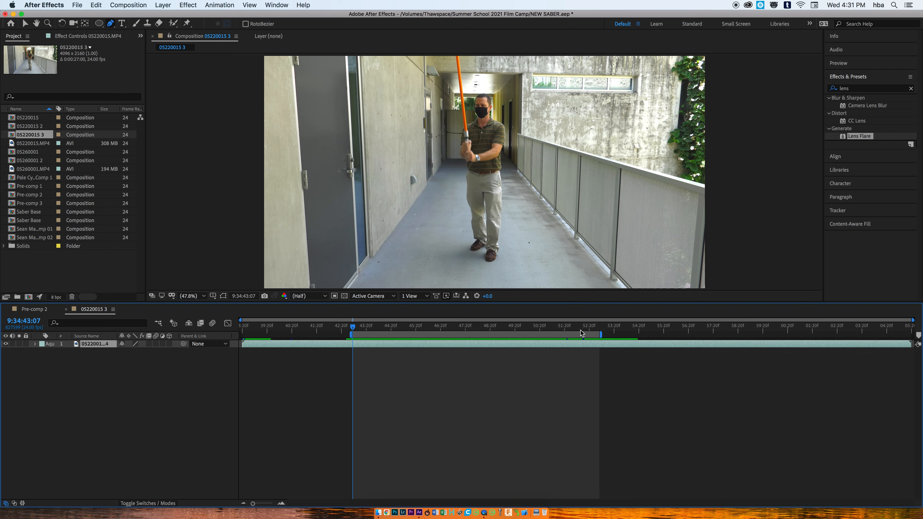
Step: Scrub through the chosen section and trim the composition to the work area
click(533, 325)
drag(532, 325, 364, 326)
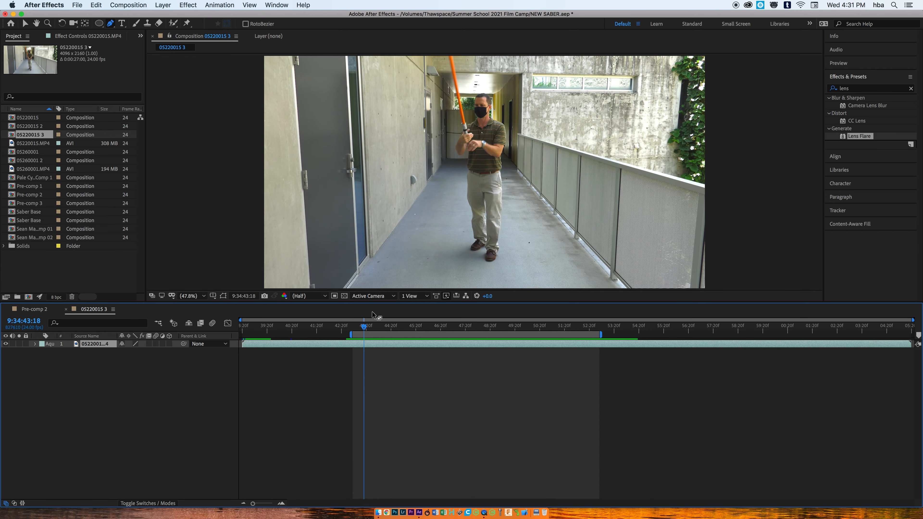
click(76, 4)
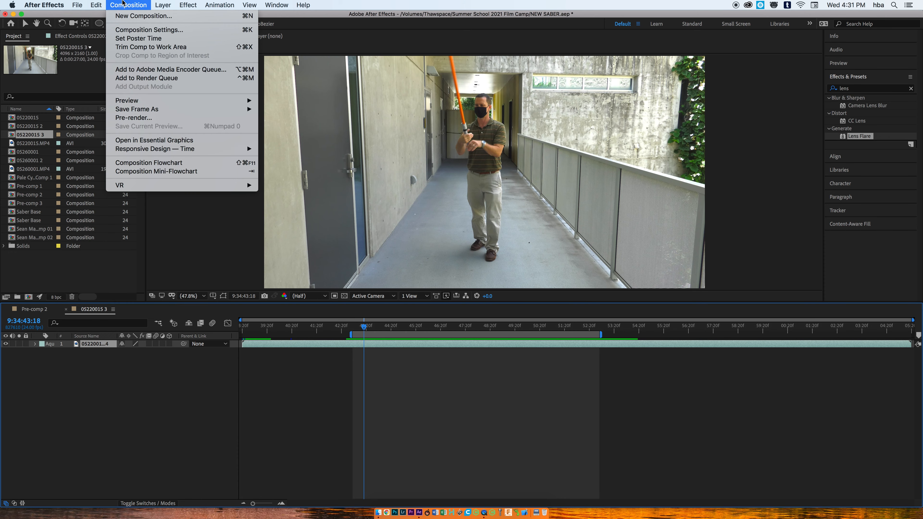
mouse_move(128, 5)
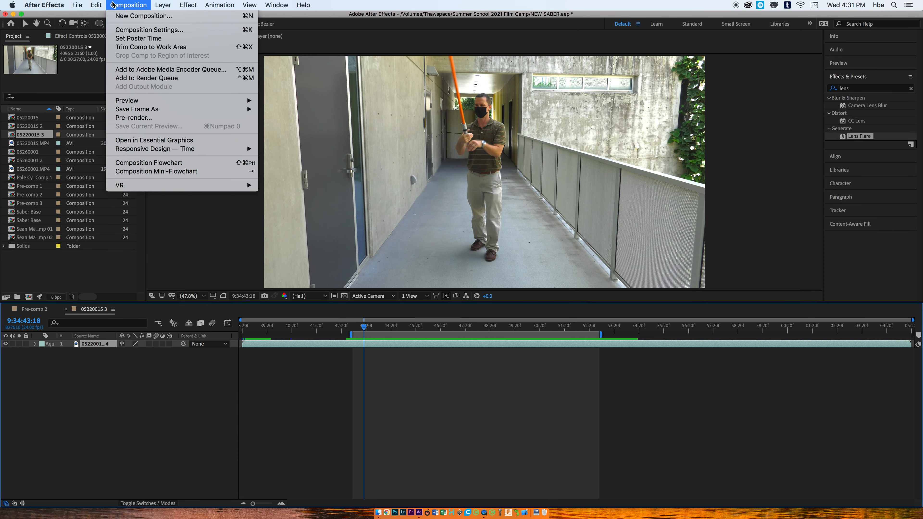
click(132, 47)
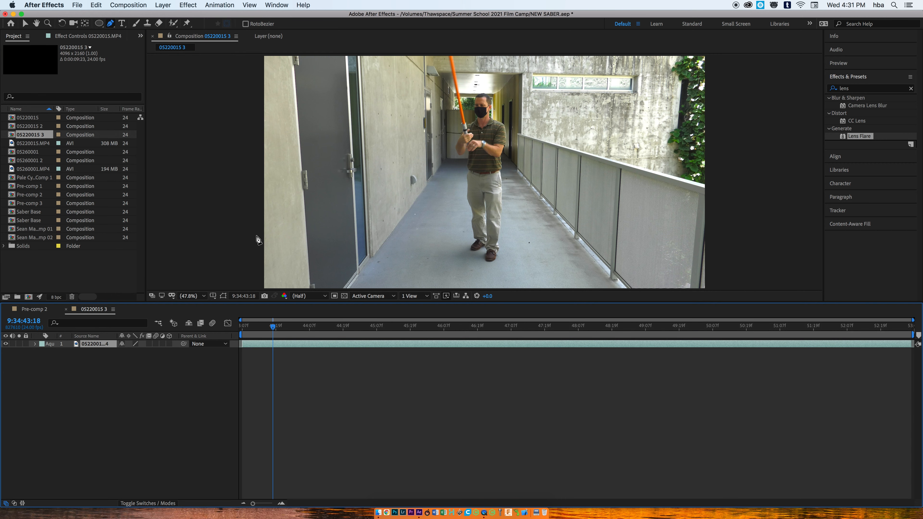
Step: Preview the trimmed composition and return to its first frame
key(space)
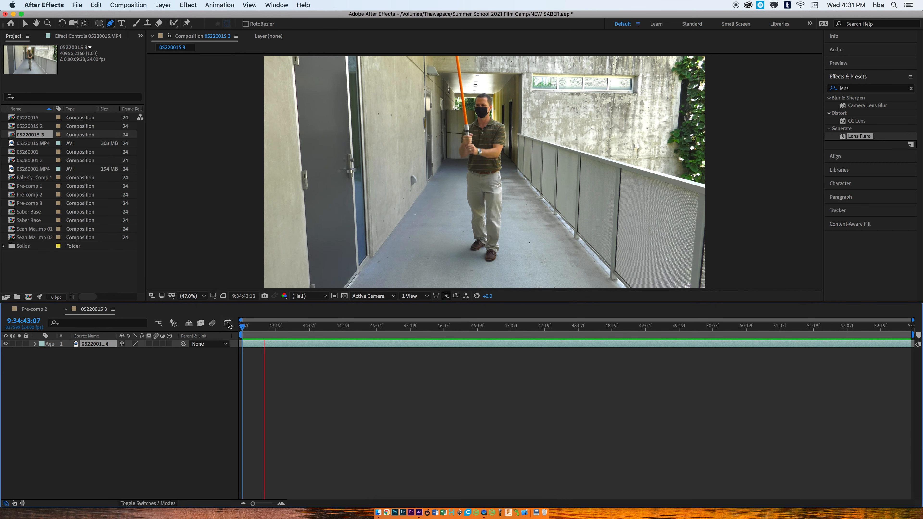
key(space)
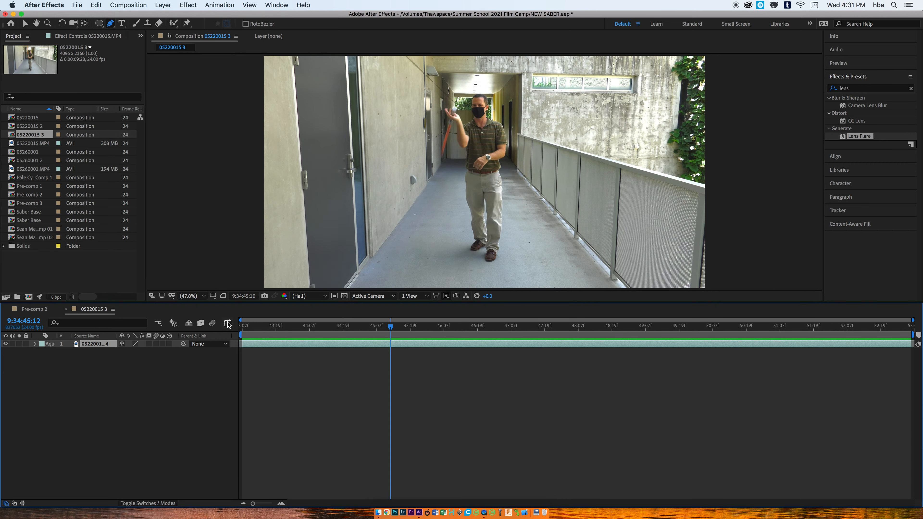
drag(390, 327, 242, 326)
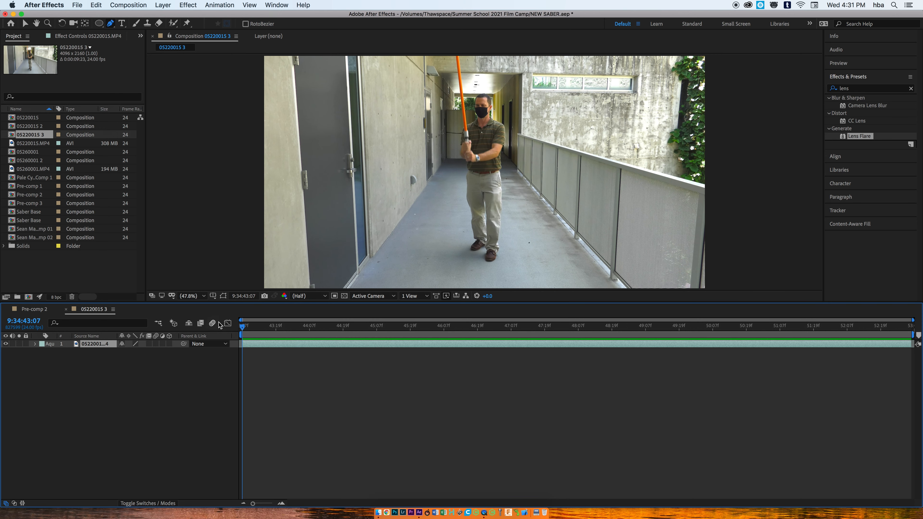
Step: Create a white 4096 x 2160 px solid named Saber above the footage and hide its layer
click(167, 6)
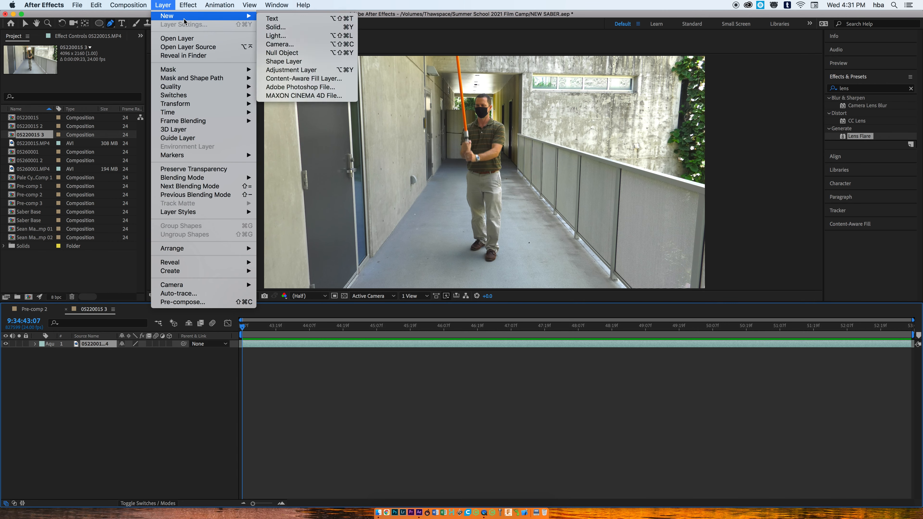
mouse_move(217, 16)
click(271, 25)
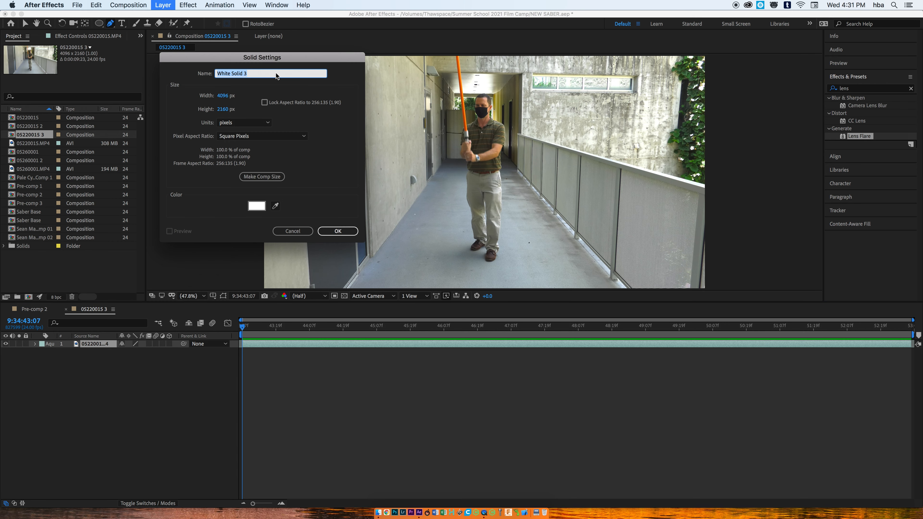
drag(256, 57, 408, 98)
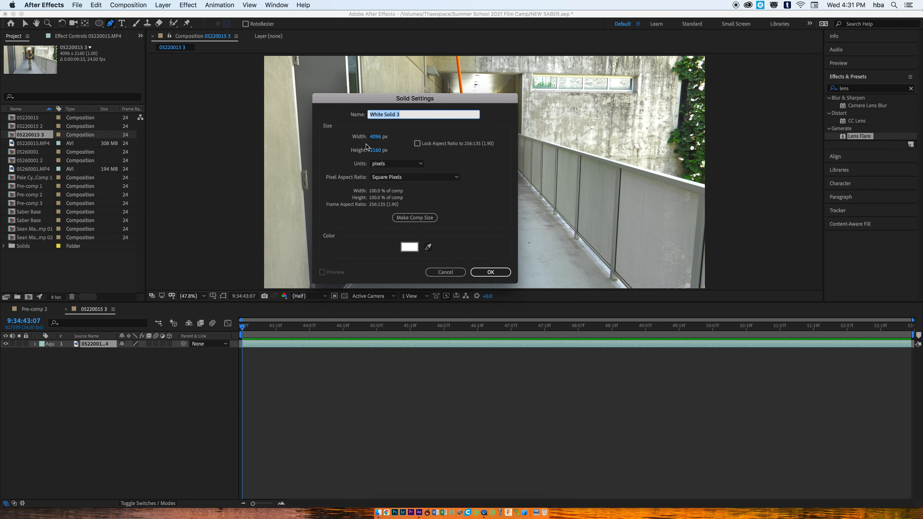
click(410, 249)
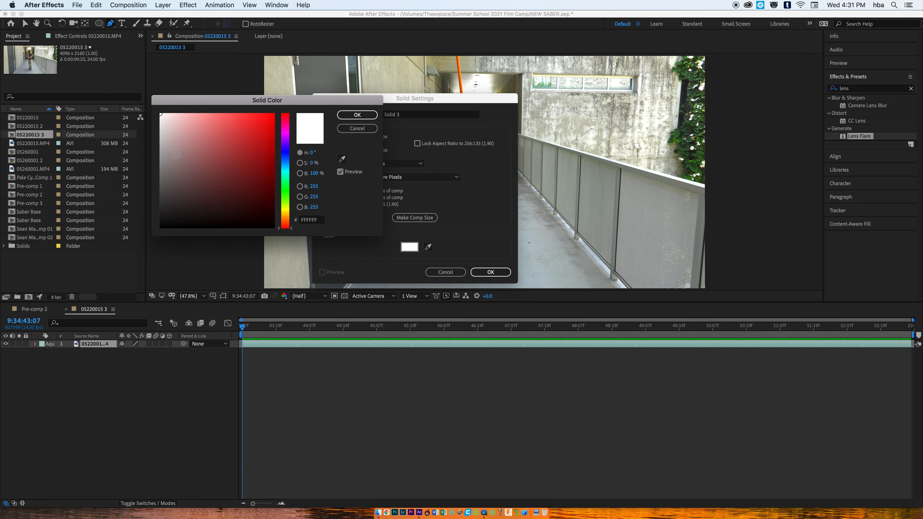
click(347, 115)
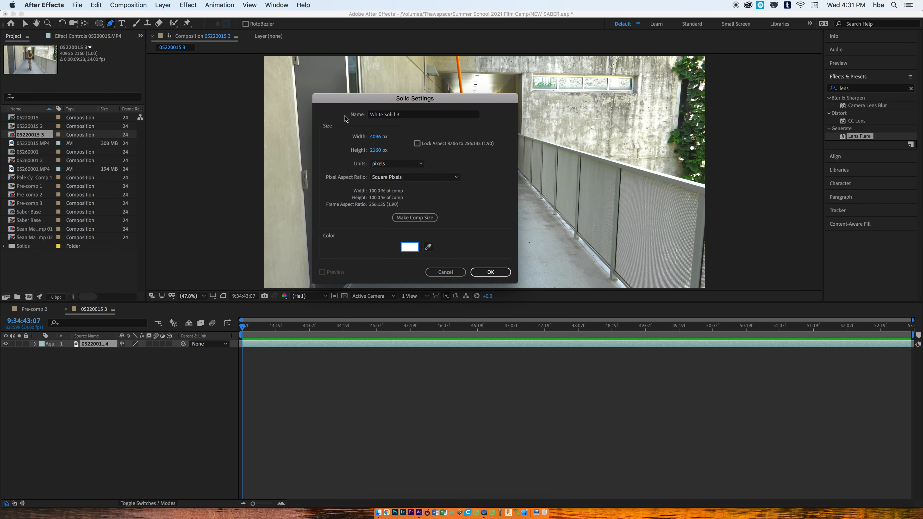
drag(413, 115, 359, 111)
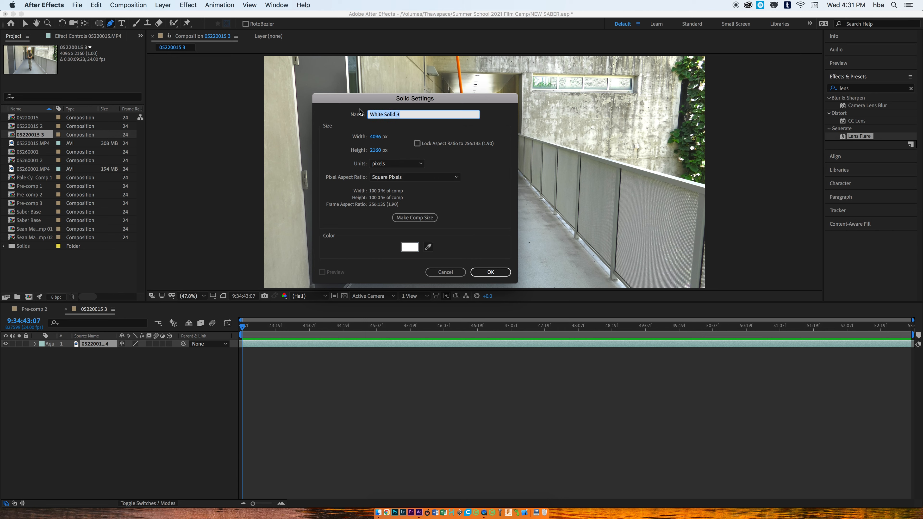
text(Saber)
click(490, 272)
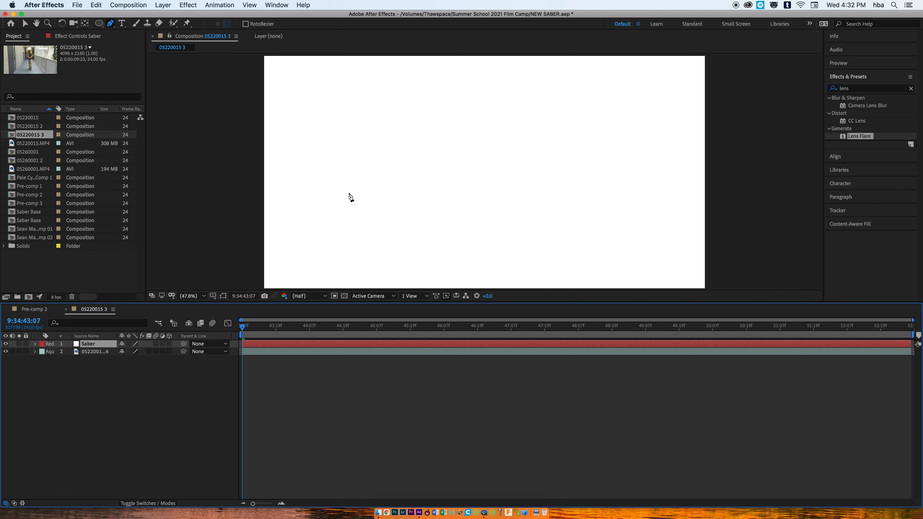
click(6, 343)
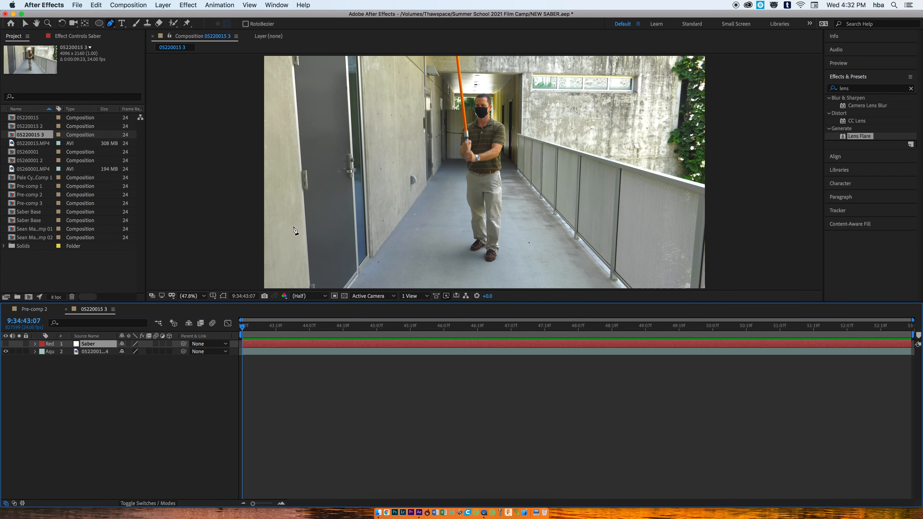
Step: Draw a closed mask on the Saber solid with the Pen tool, tracing the orange blade from hilt to tip
scroll(462, 123, down, 2)
scroll(463, 126, down, 2)
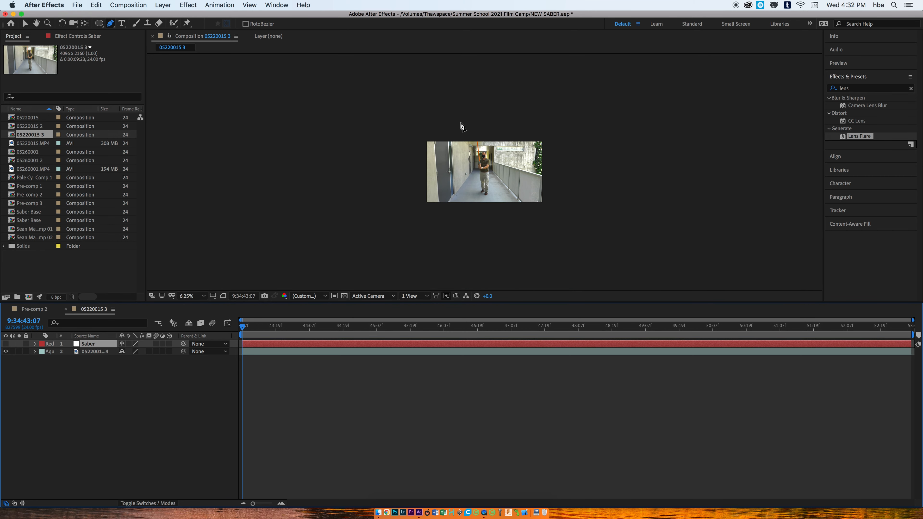
scroll(469, 136, up, 6)
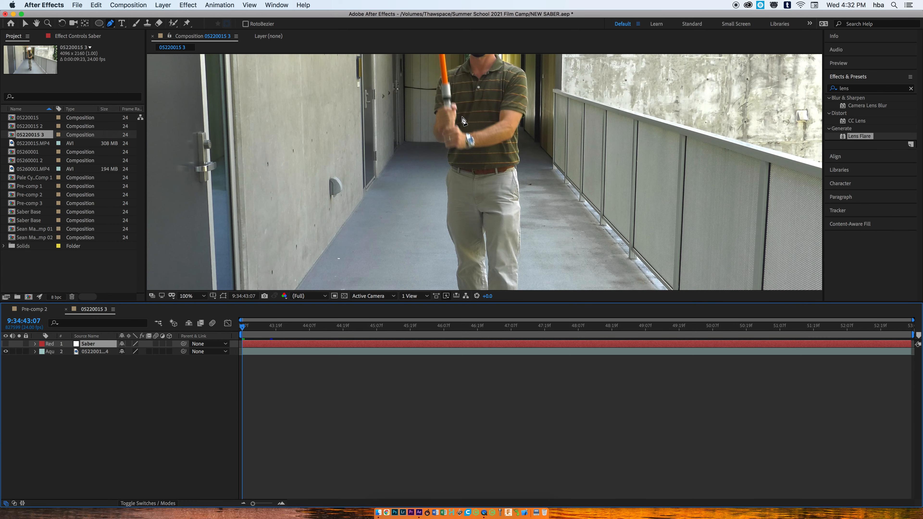
key(h)
drag(509, 92, 516, 215)
key(g)
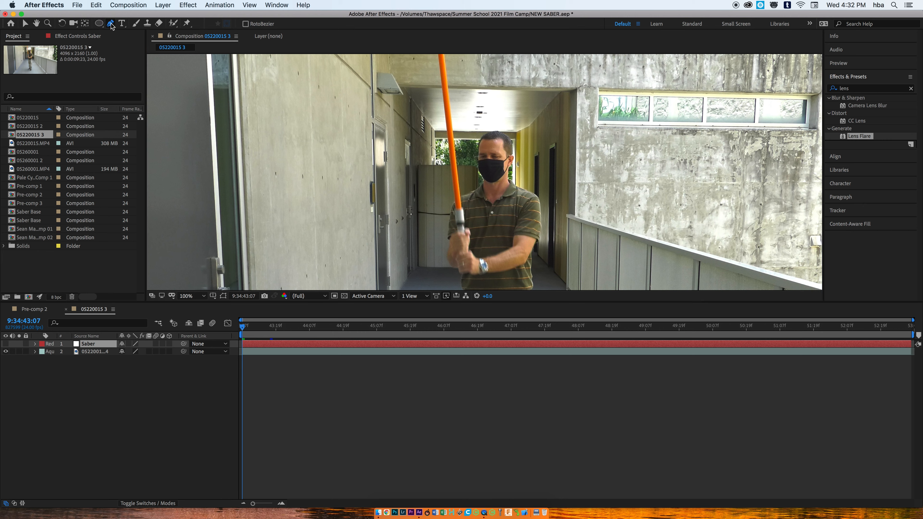
click(454, 208)
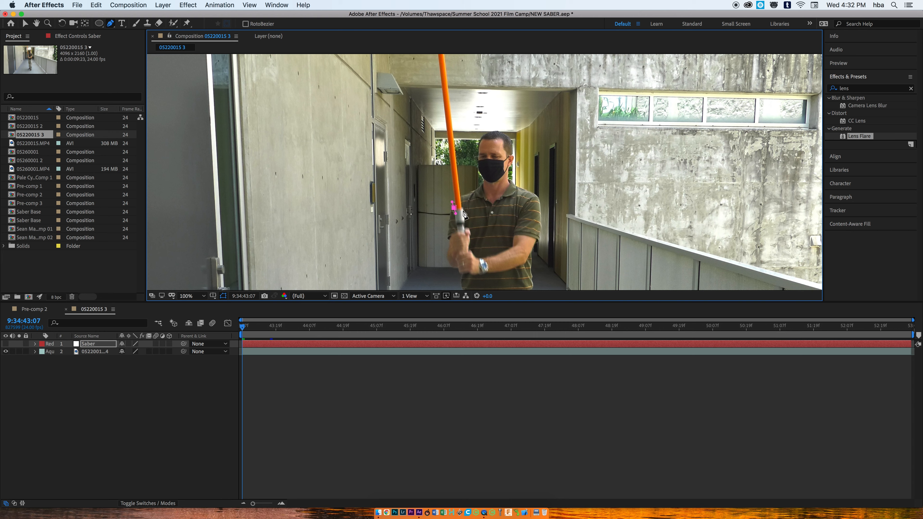
click(460, 209)
click(445, 58)
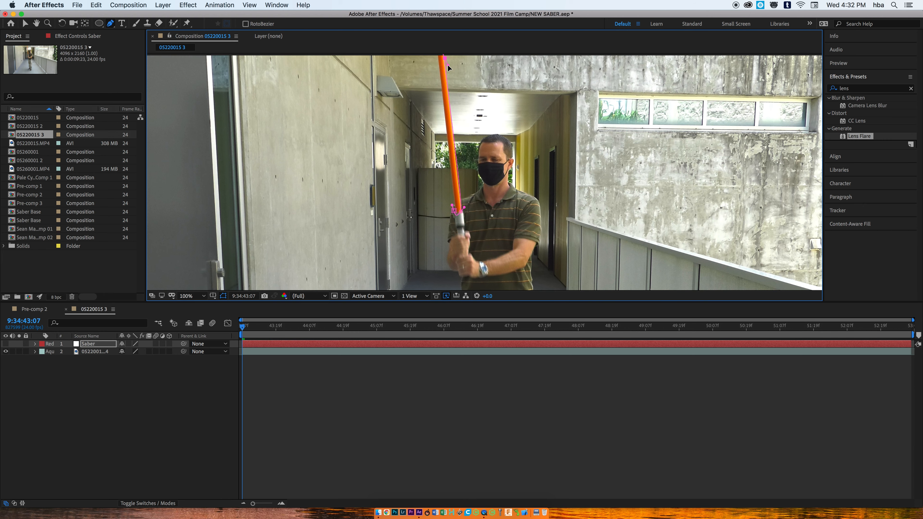
mouse_move(438, 56)
mouse_down()
mouse_move(434, 64)
mouse_move(436, 52)
mouse_up()
click(454, 212)
Step: Toggle the Saber layer's visibility to compare the mask with the orange blade, leaving the layer visible
click(5, 344)
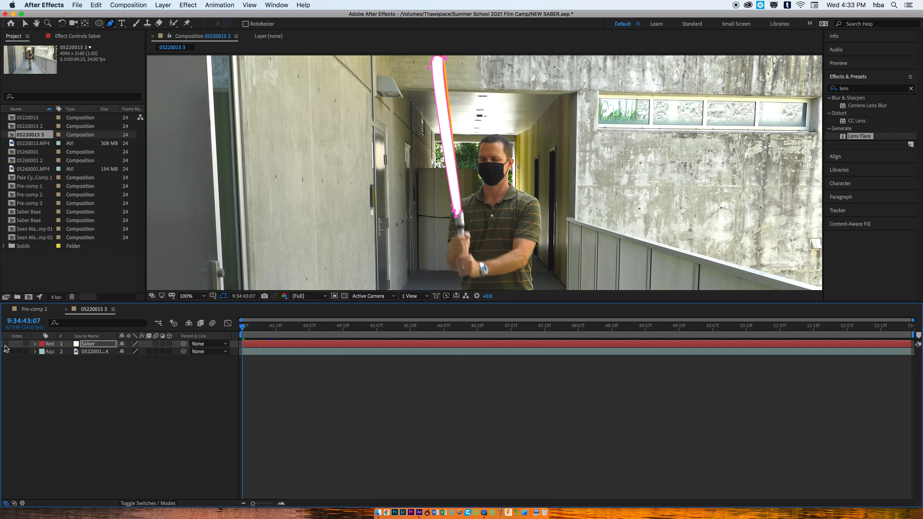
click(5, 343)
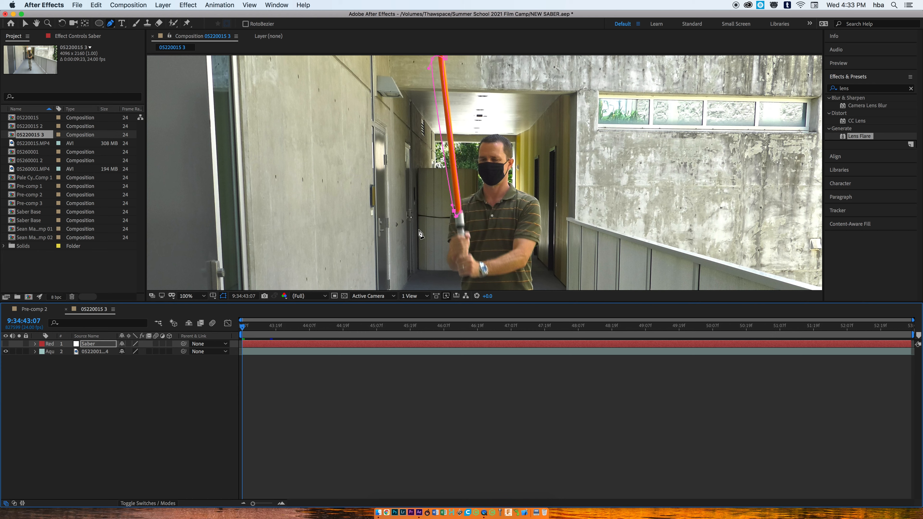
click(5, 344)
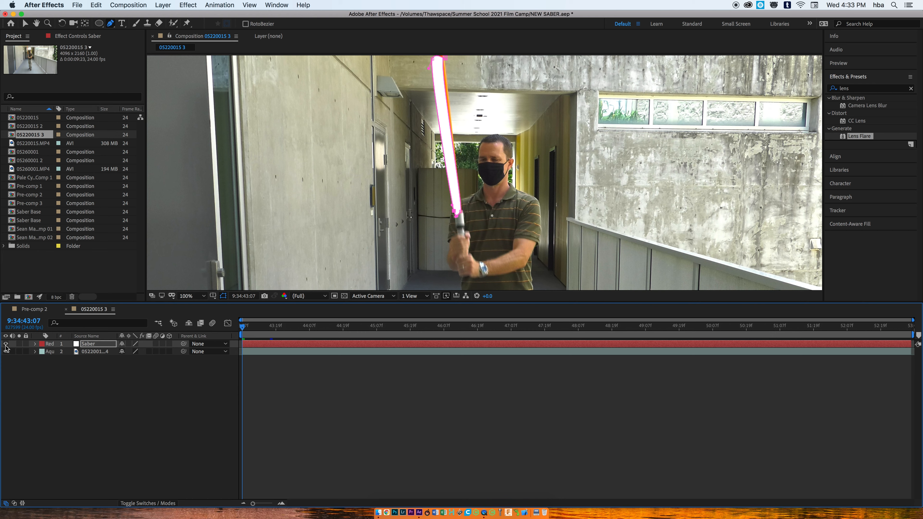
Step: Reshape the lower end of the Saber mask to fit the blade where it meets the hilt
scroll(457, 207, down, 3)
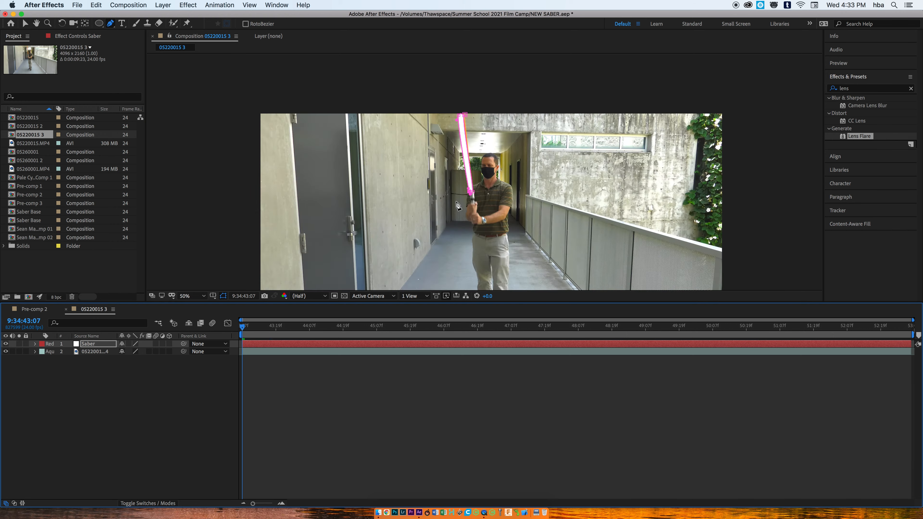
scroll(464, 204, up, 4)
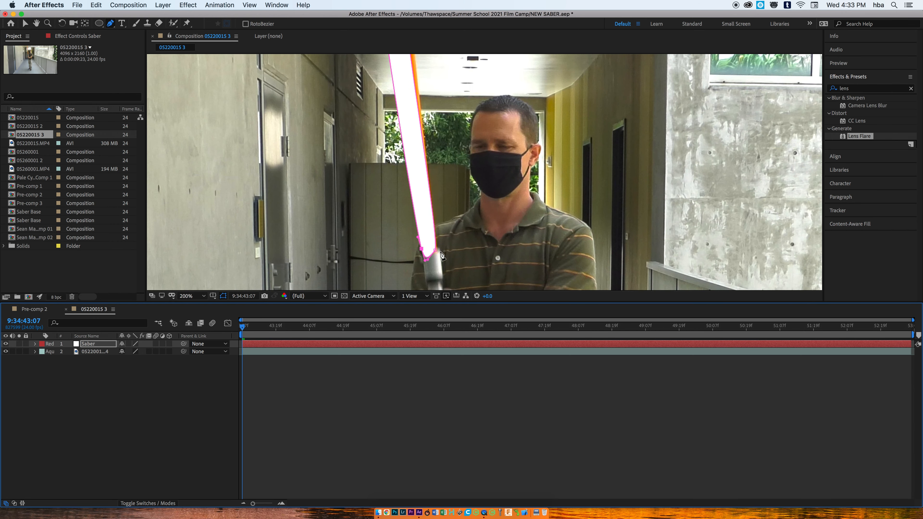
drag(435, 252, 426, 258)
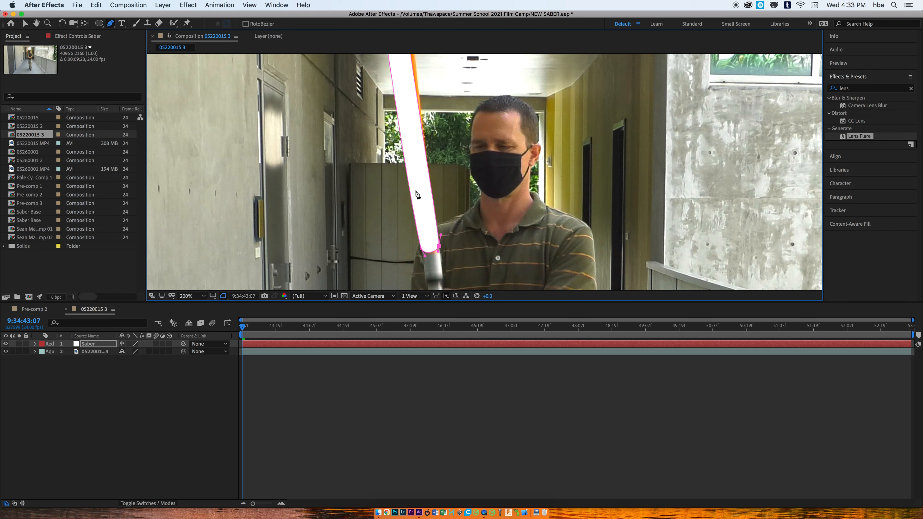
Step: Reshape the upper end of the Saber mask so it covers the orange blade's tip and right edge
key(space)
drag(430, 127, 454, 243)
drag(458, 125, 473, 180)
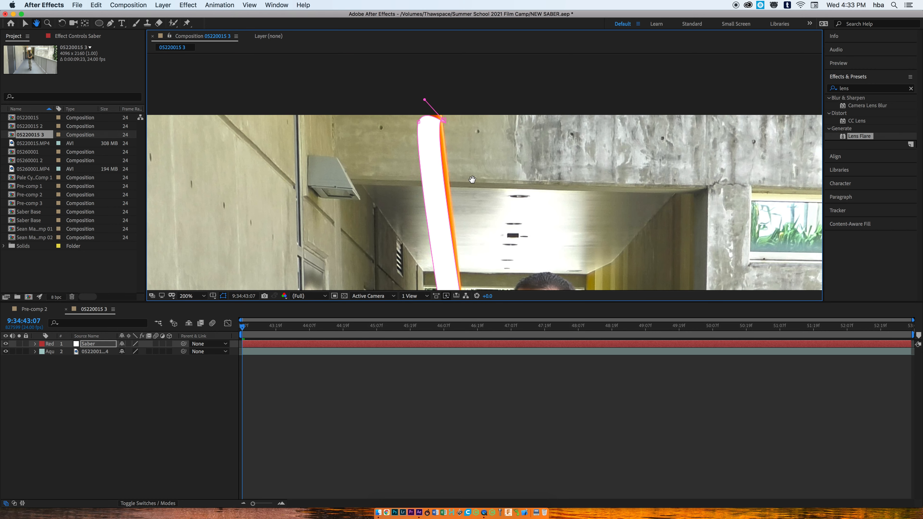
mouse_move(425, 98)
mouse_down()
mouse_move(461, 122)
mouse_move(457, 130)
mouse_move(442, 110)
mouse_move(421, 116)
mouse_move(435, 97)
mouse_up()
scroll(429, 96, down, 8)
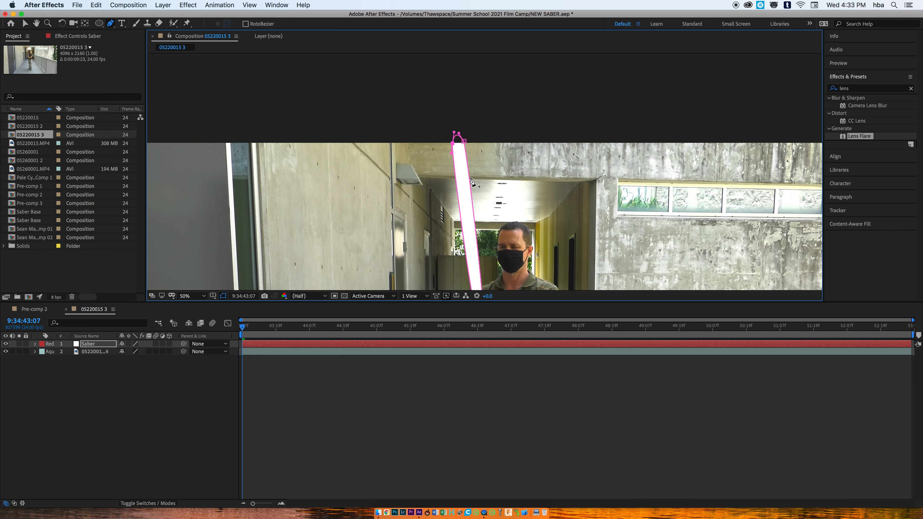
scroll(481, 192, up, 4)
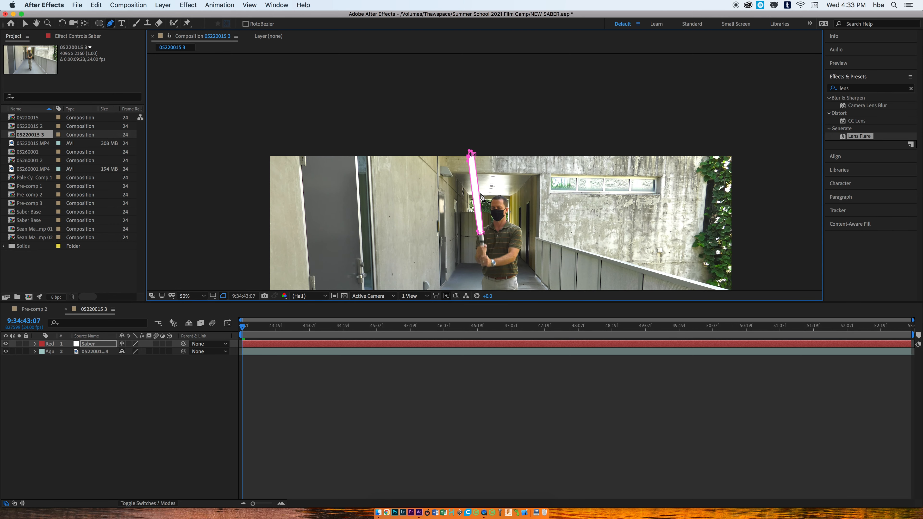
key(h)
drag(516, 231, 505, 146)
key(g)
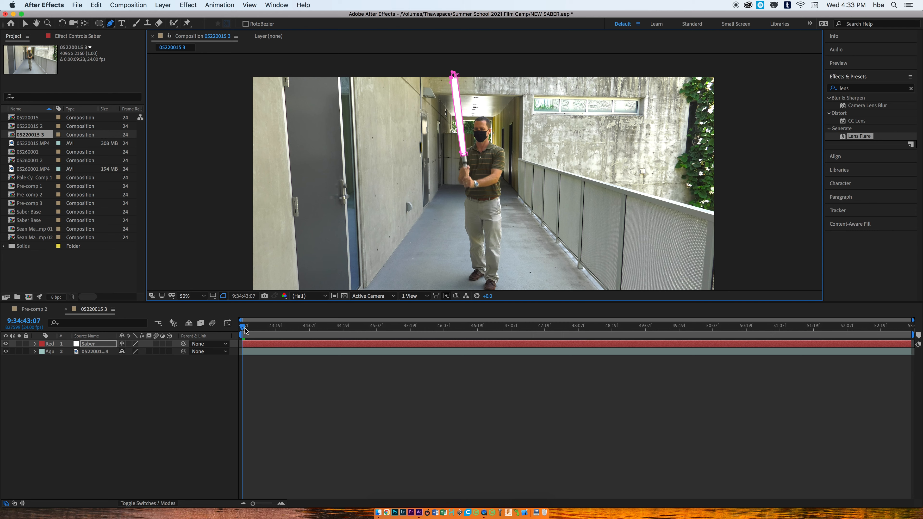
Step: Reveal Mask 1's properties on the Saber layer and start Mask Path keyframing at 9:34:43:07
click(271, 355)
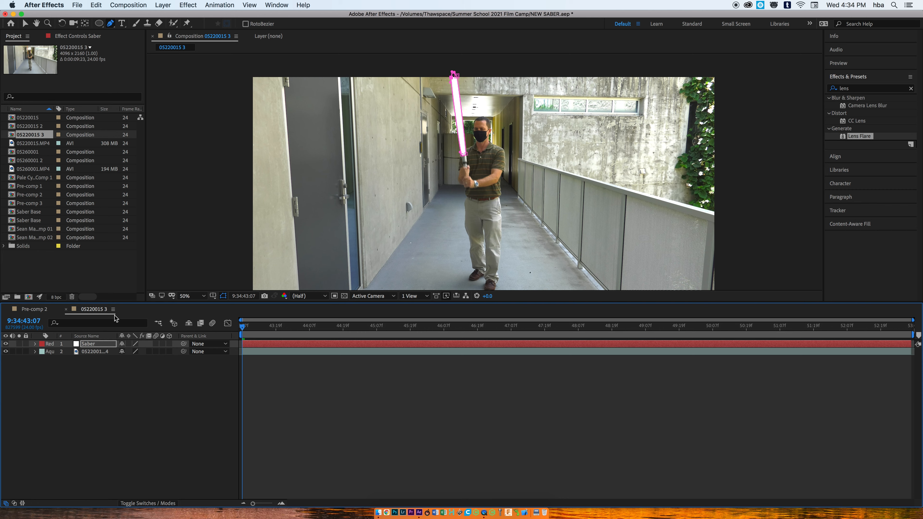
click(35, 344)
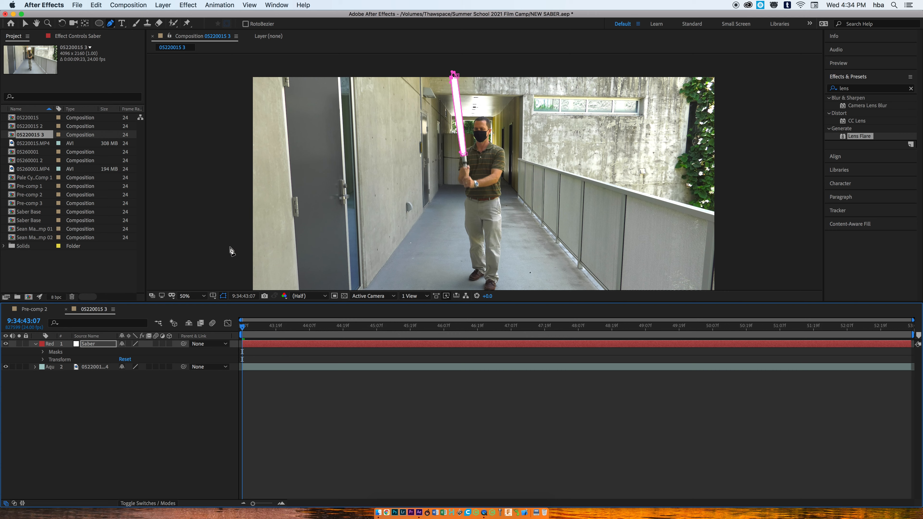
click(35, 344)
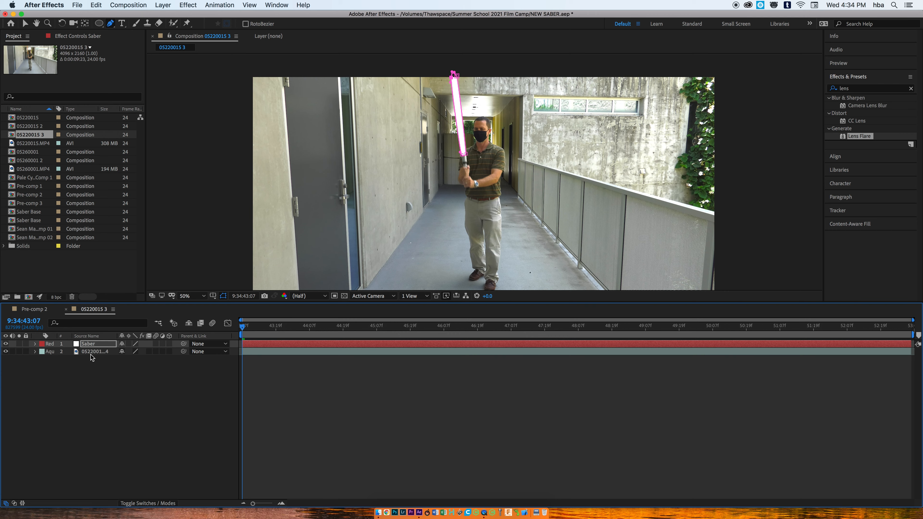
click(35, 344)
click(43, 352)
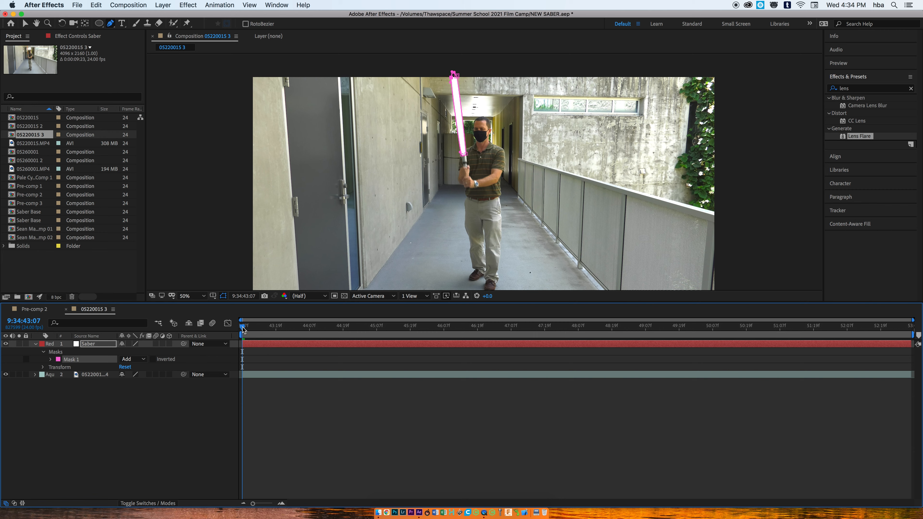
click(51, 360)
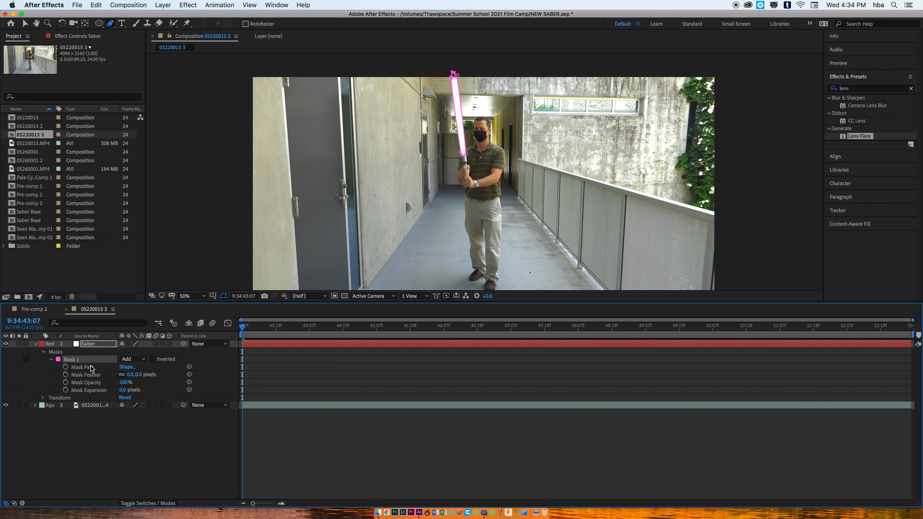
click(66, 367)
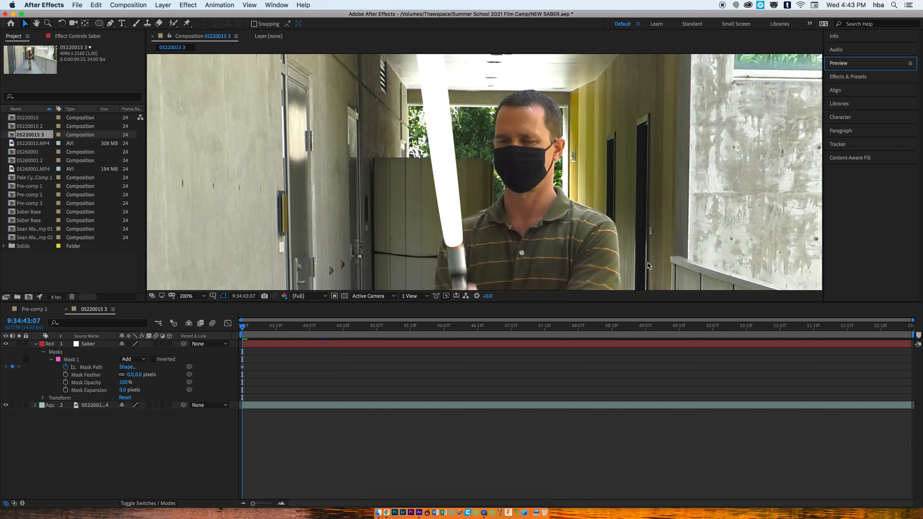
Step: Reveal the preview settings and advance the composition one frame to 9:34:43:08
click(911, 64)
click(859, 64)
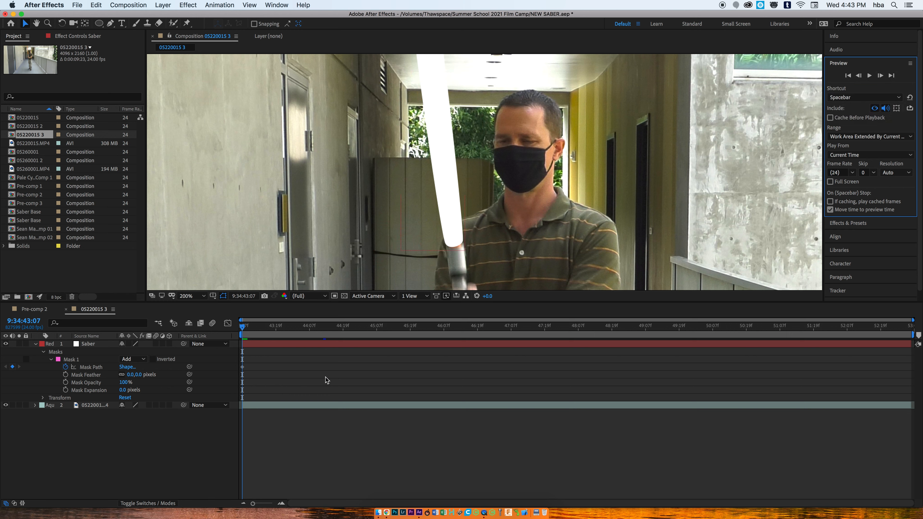
click(321, 386)
key(Page_Down)
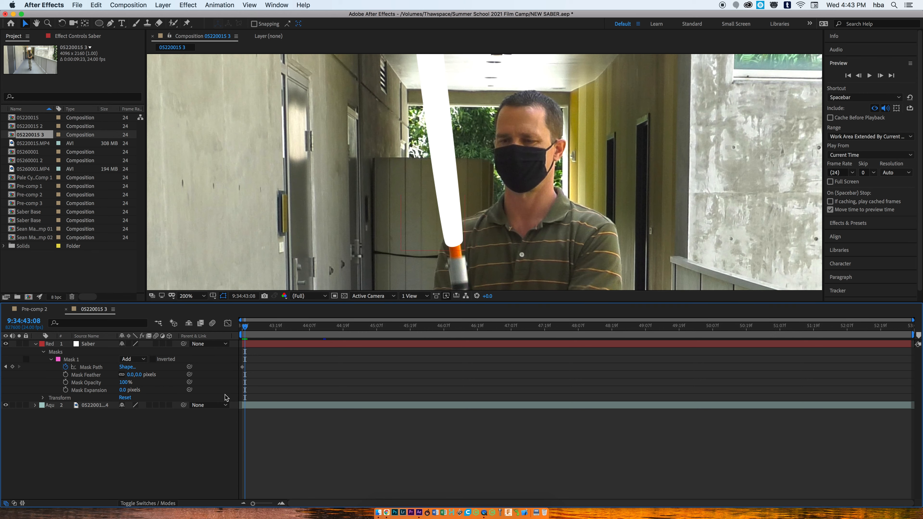
Step: Try to move the lower end of Mask 1 down to the hilt with its Mask Path selected, and undo the move
click(455, 240)
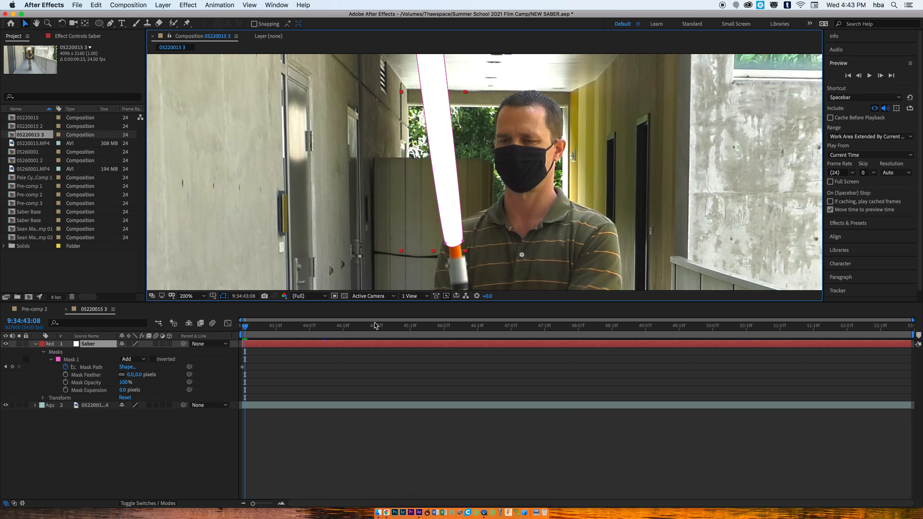
click(68, 360)
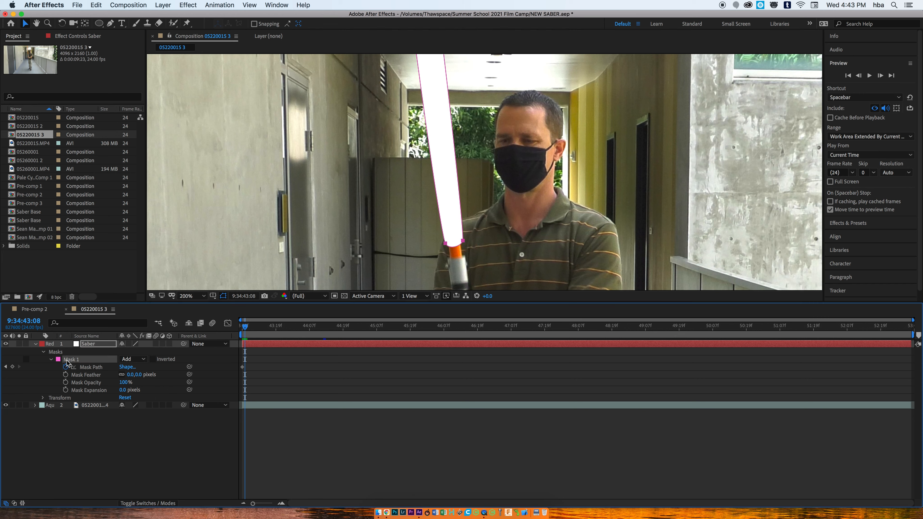
click(455, 248)
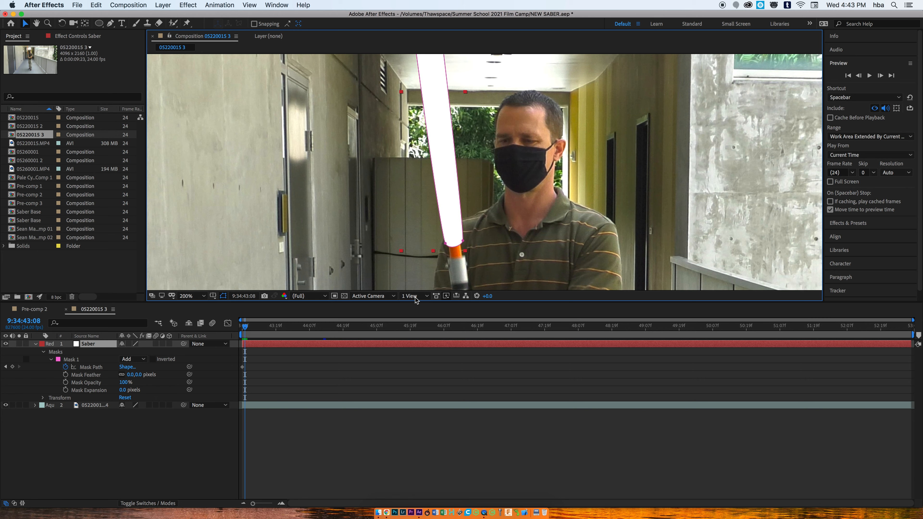
click(81, 367)
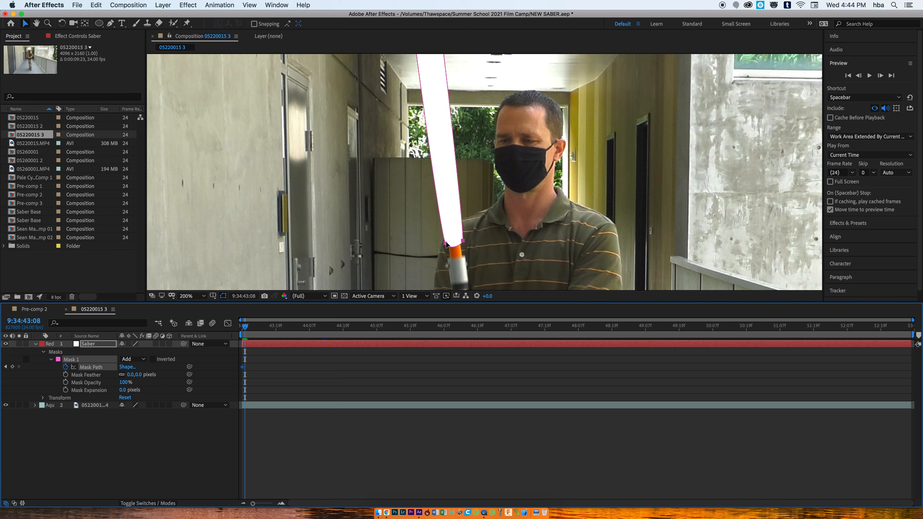
drag(446, 244, 447, 256)
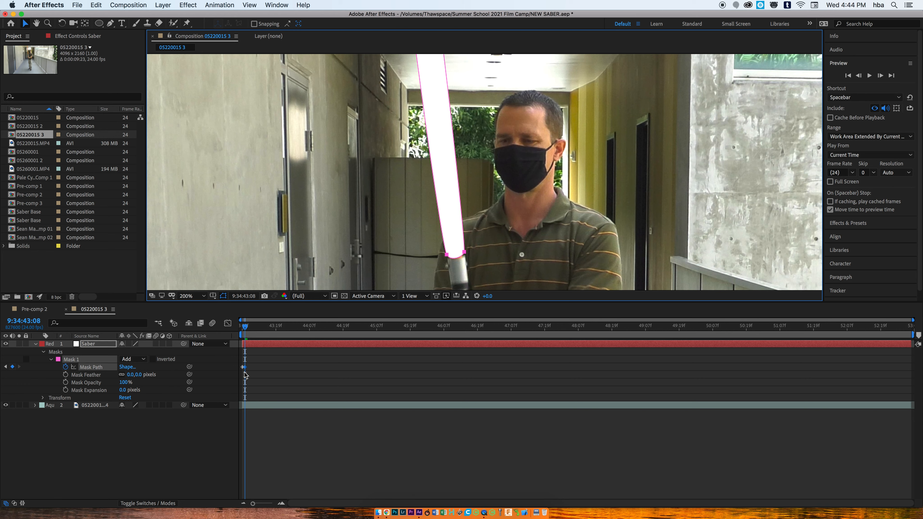
key(super+z)
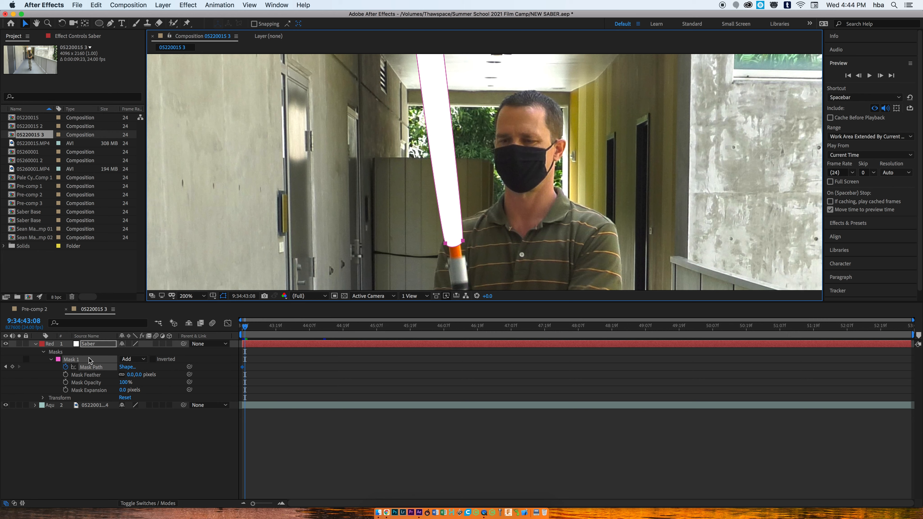
Step: At 9:34:43:08, move the lower points of the Saber mask down to meet the hilt
click(79, 361)
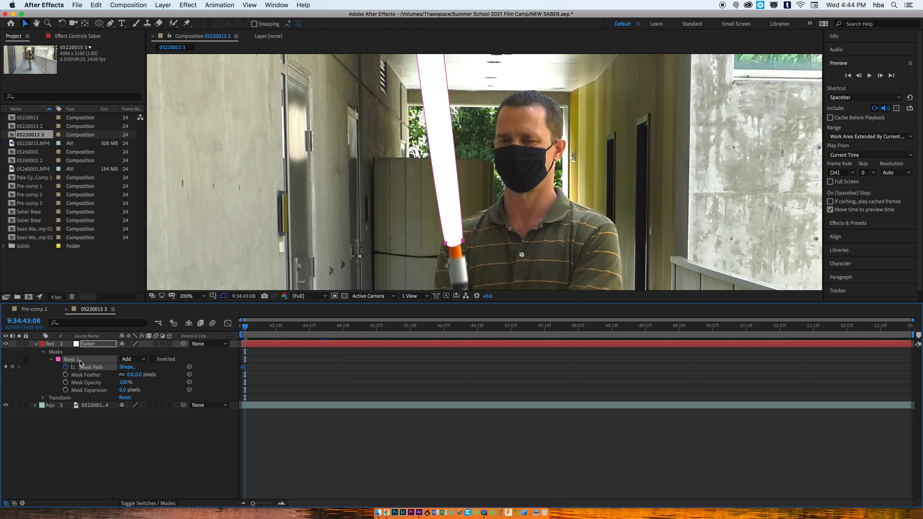
click(274, 364)
click(267, 345)
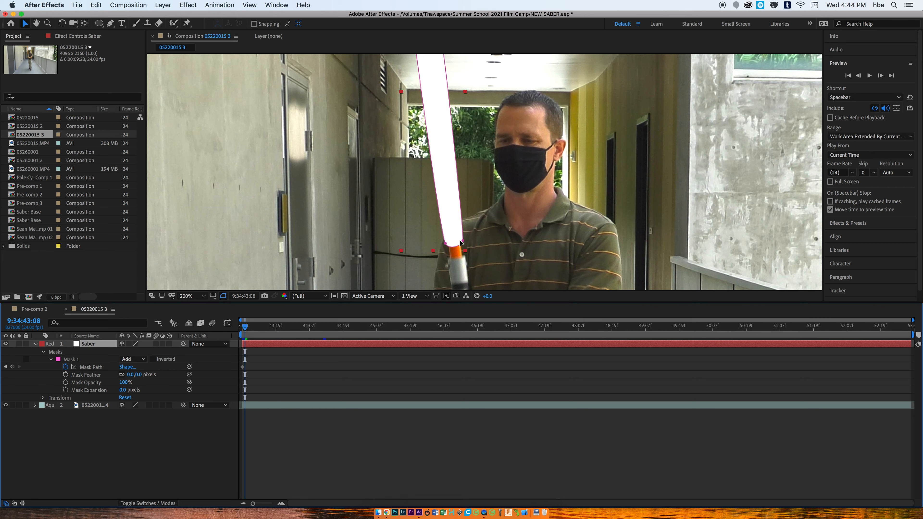
click(446, 246)
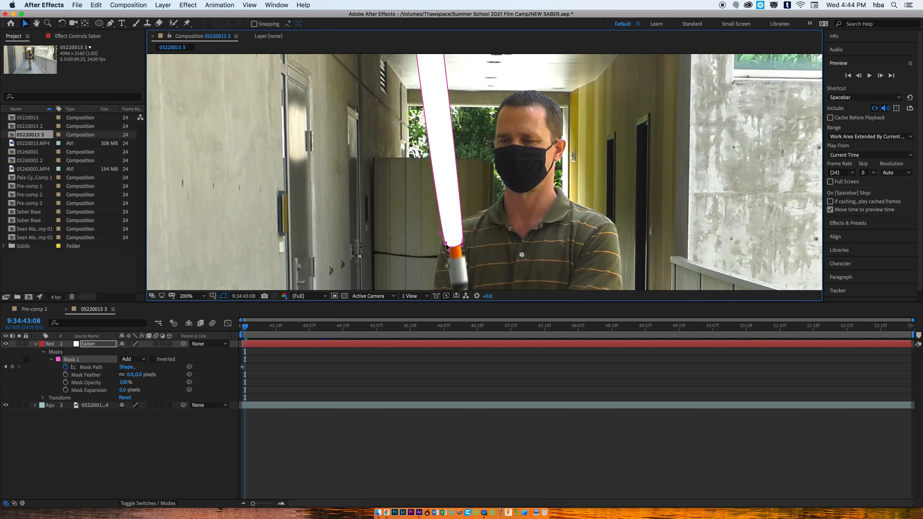
drag(446, 246, 465, 254)
click(463, 241)
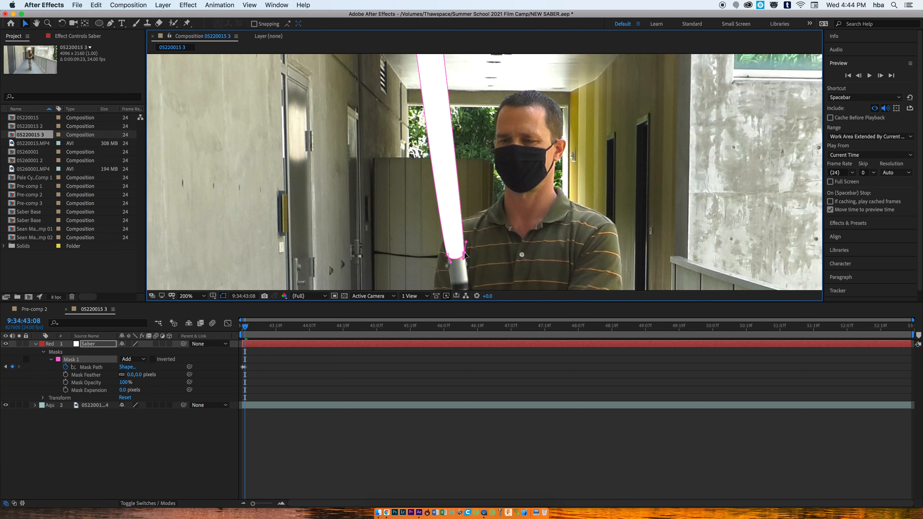
scroll(486, 228, up, 2)
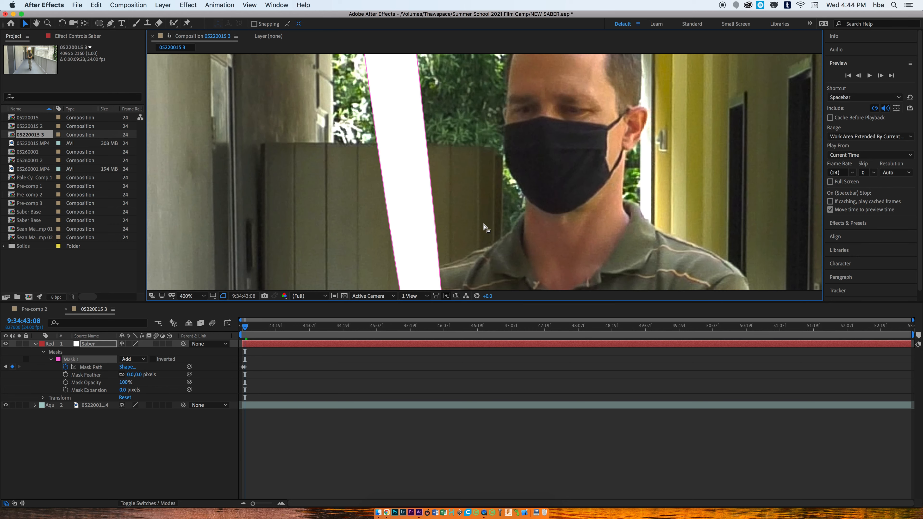
scroll(486, 227, down, 3)
scroll(477, 188, down, 1)
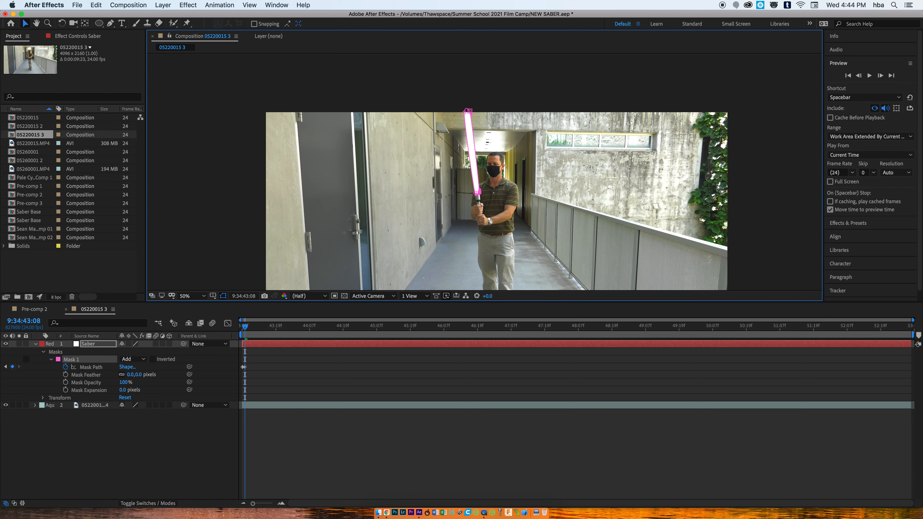
Step: Advance to 9:34:43:09 and adjust the Saber mask's lower points to meet the hilt and its tip to follow the blade
key(Page_Down)
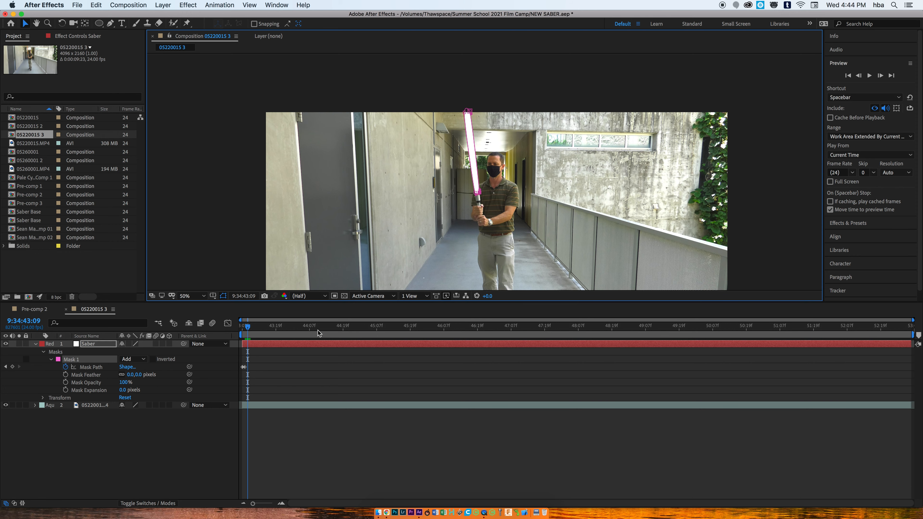
scroll(468, 200, down, 4)
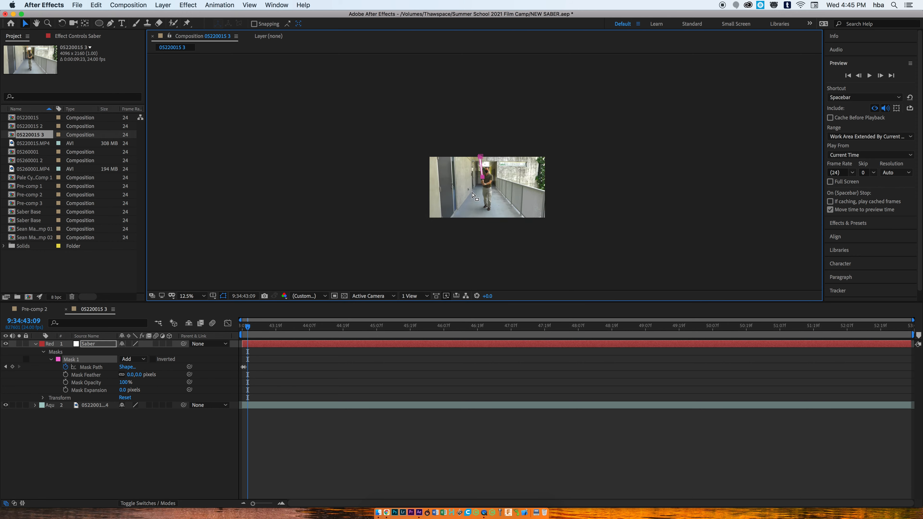
scroll(467, 203, up, 8)
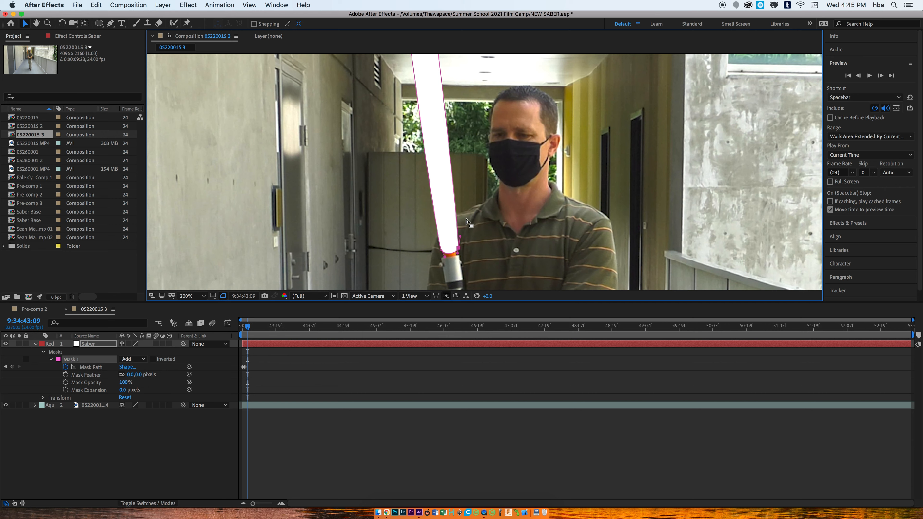
mouse_move(442, 249)
mouse_down()
mouse_move(457, 259)
mouse_move(459, 253)
mouse_up()
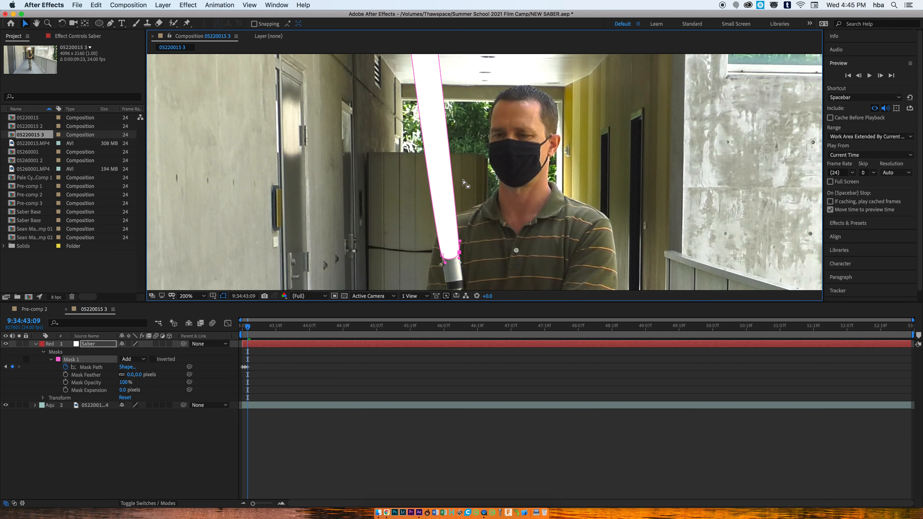
scroll(458, 166, down, 3)
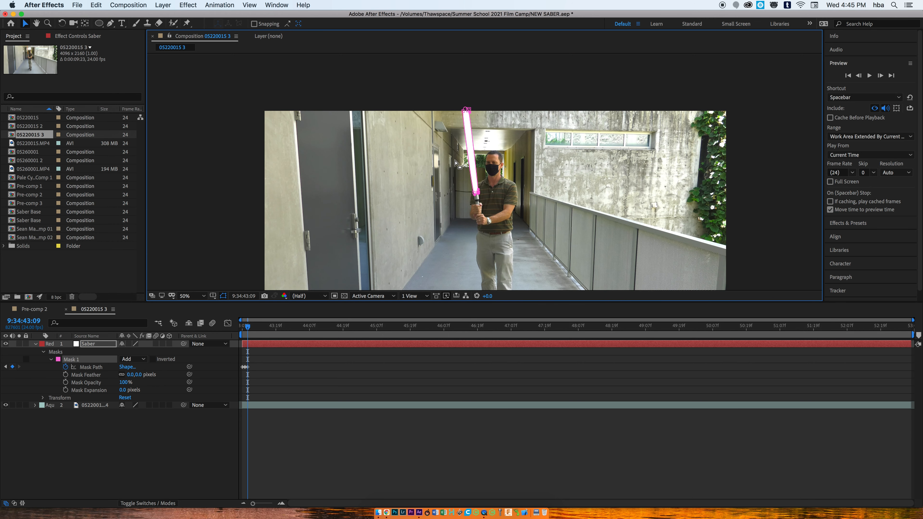
click(463, 110)
Step: Advance to 9:34:43:10 and shift the Saber mask's lower end and tip points to cover the orange blade
key(Page_Down)
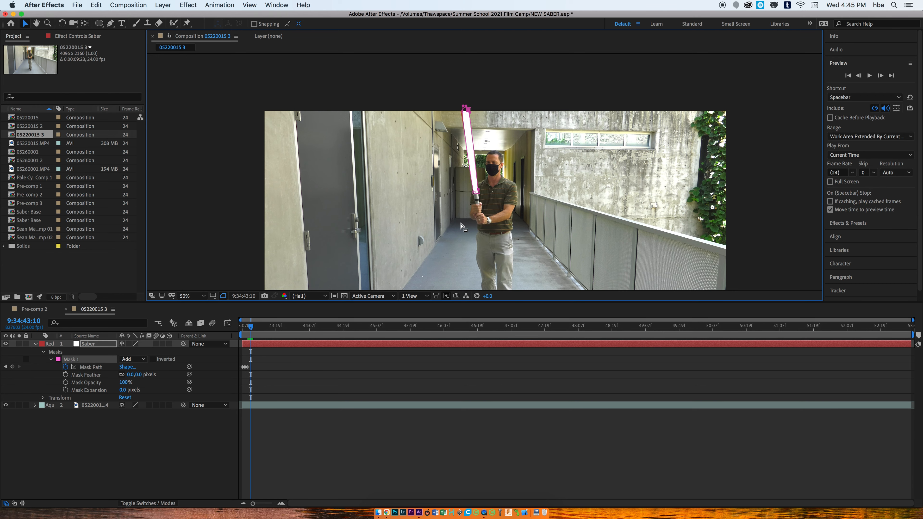
key(/)
drag(464, 214, 463, 213)
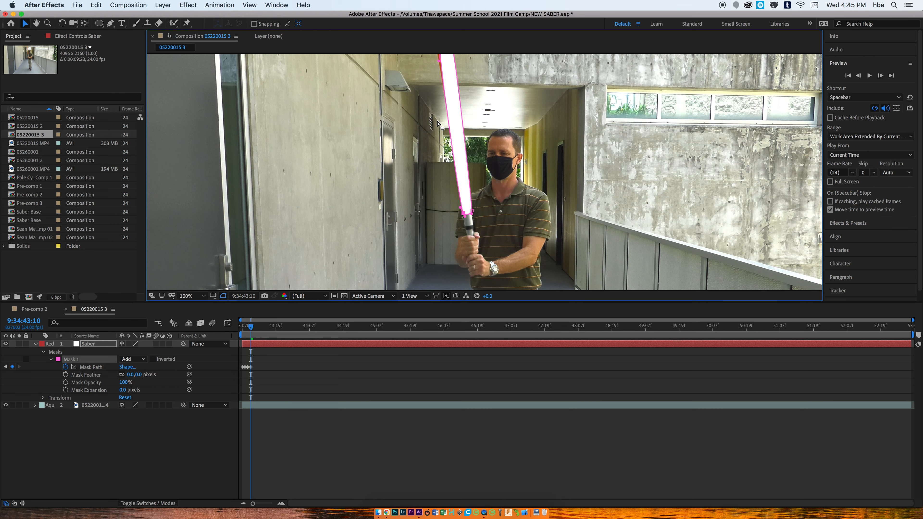
key(comma)
key(comma)
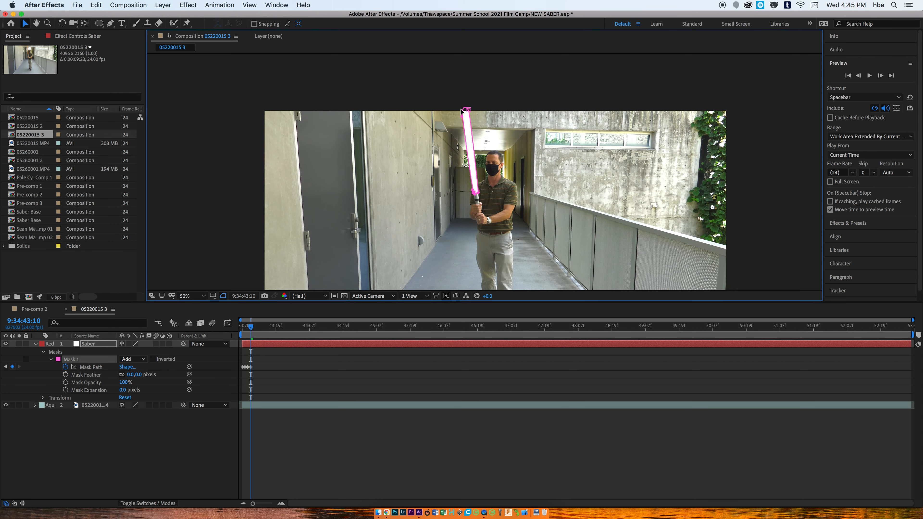
drag(462, 110, 466, 108)
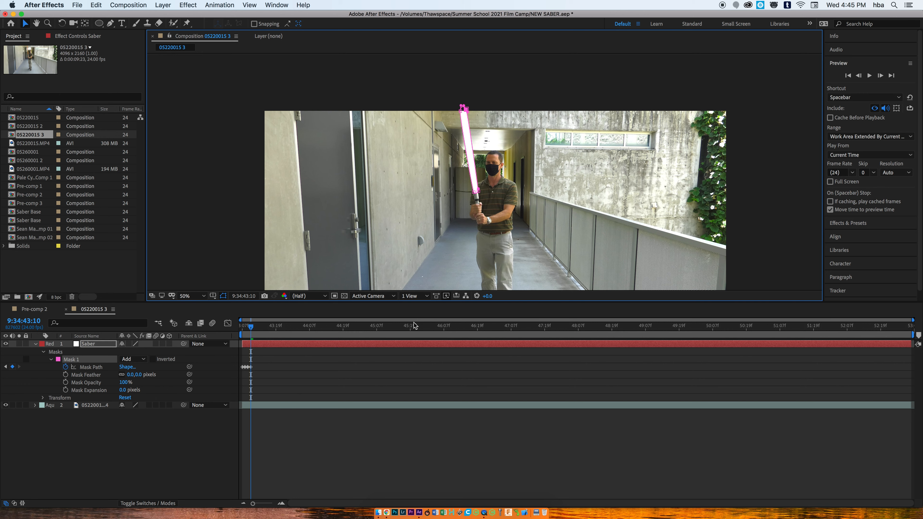
Step: Advance to 9:34:43:11 and fit the Saber mask's tip and lower points to the blade and hilt
key(Page_Down)
drag(461, 111, 465, 108)
click(465, 108)
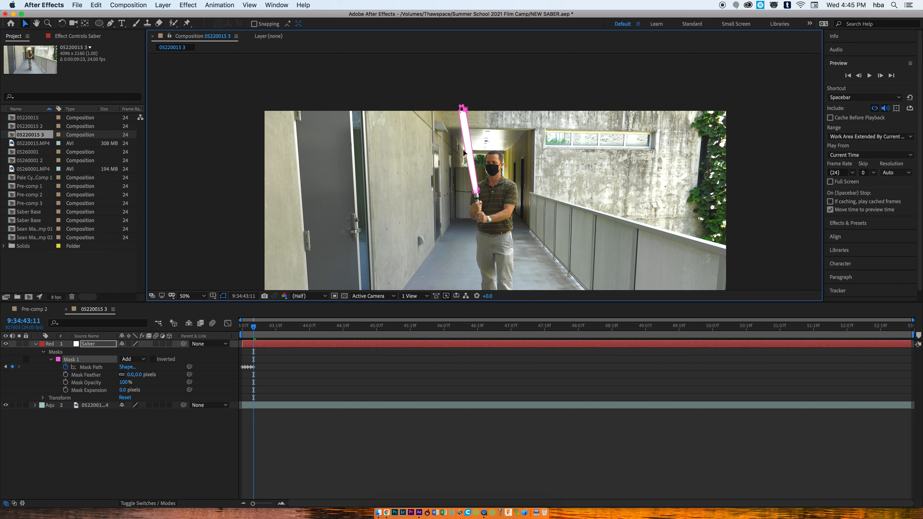
scroll(468, 144, down, 3)
scroll(467, 144, up, 3)
scroll(468, 149, up, 1)
scroll(468, 149, down, 1)
scroll(464, 199, up, 1)
scroll(464, 199, up, 1)
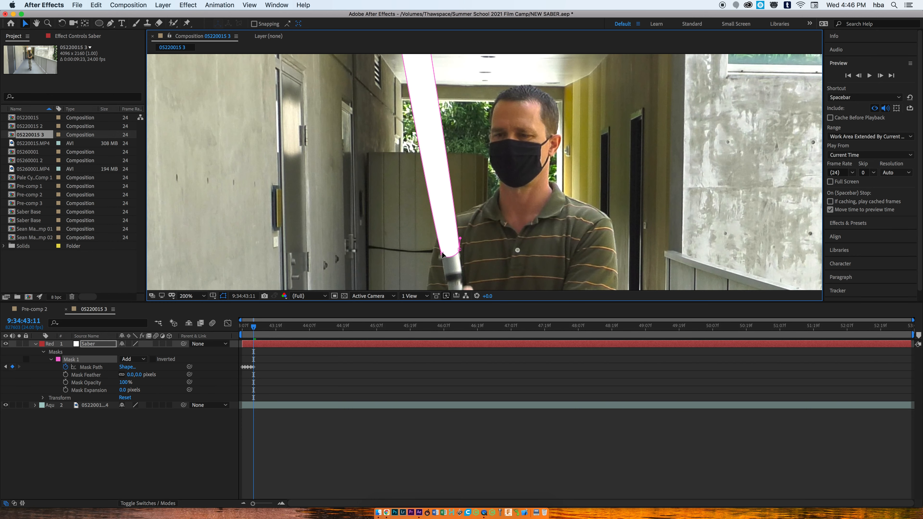
drag(442, 255, 442, 253)
click(458, 250)
Step: Scrub through the keyframed frames from 9:34:43:07 to 9:34:43:12 to check how the Saber mask follows the blade
click(248, 327)
drag(248, 327, 243, 329)
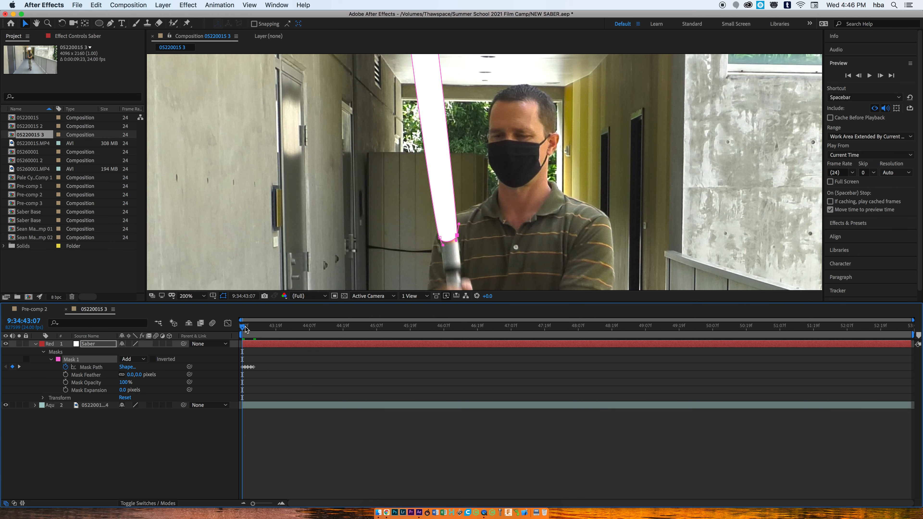
mouse_move(245, 329)
mouse_down()
mouse_move(272, 328)
mouse_move(254, 327)
mouse_up()
key(Page_Up)
key(Page_Up)
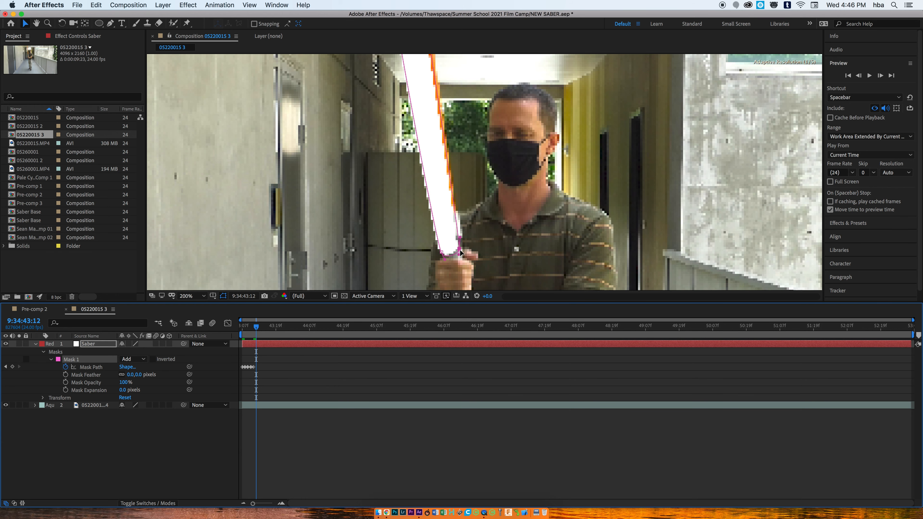
Step: At 9:34:43:12, raise the Saber mask's lower points to the hilt and adjust its tip to the blade
mouse_move(458, 253)
mouse_down()
mouse_move(457, 242)
mouse_move(441, 251)
mouse_move(438, 228)
mouse_move(457, 236)
mouse_up()
click(457, 242)
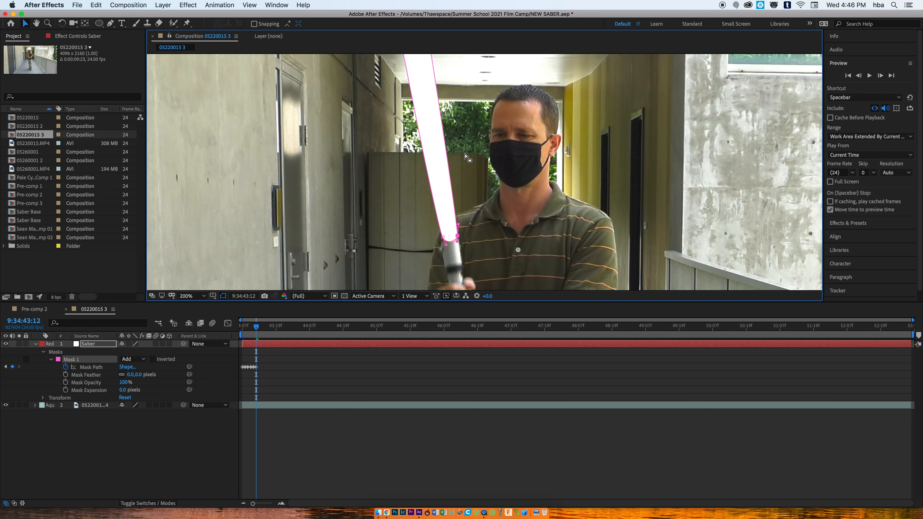
scroll(464, 154, down, 2)
scroll(461, 117, down, 2)
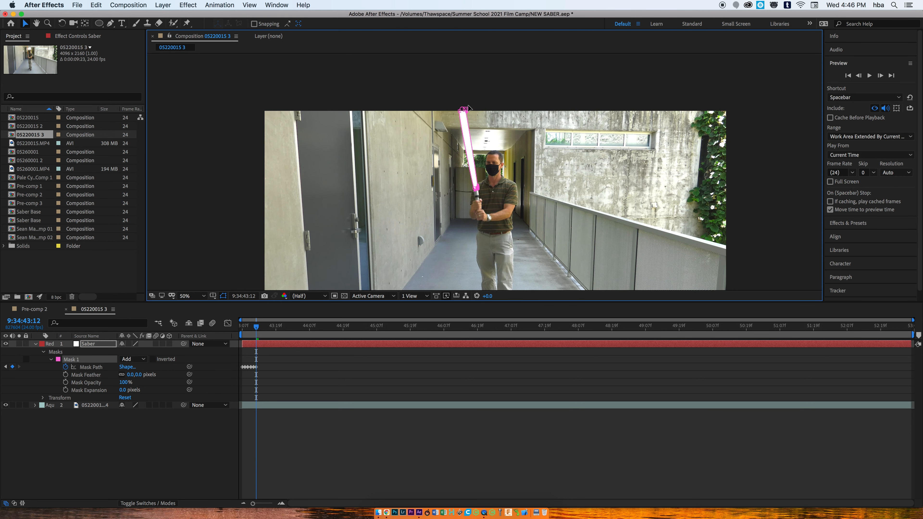
drag(465, 109, 460, 110)
key(slash)
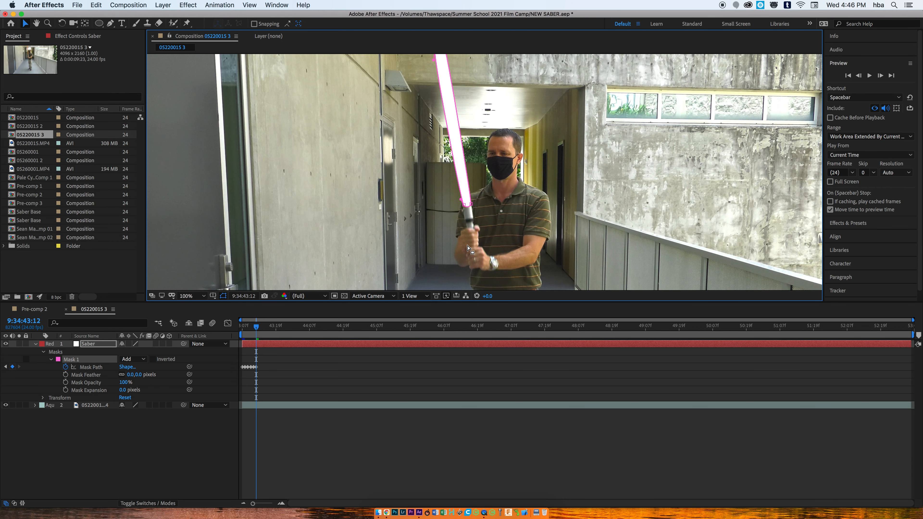
Step: Advance through 9:34:43:13 to 9:34:43:14 and keep the Saber mask aligned with the orange blade
key(Page_Down)
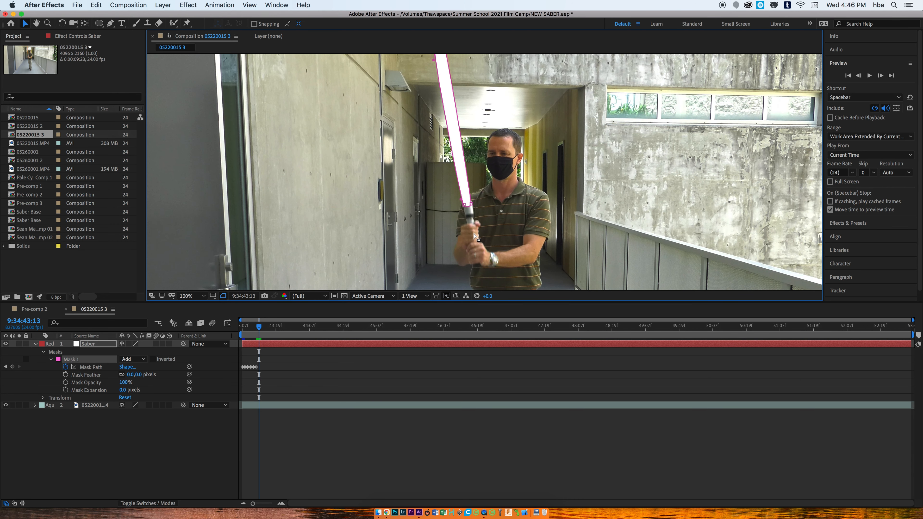
key(comma)
scroll(467, 112, up, 2)
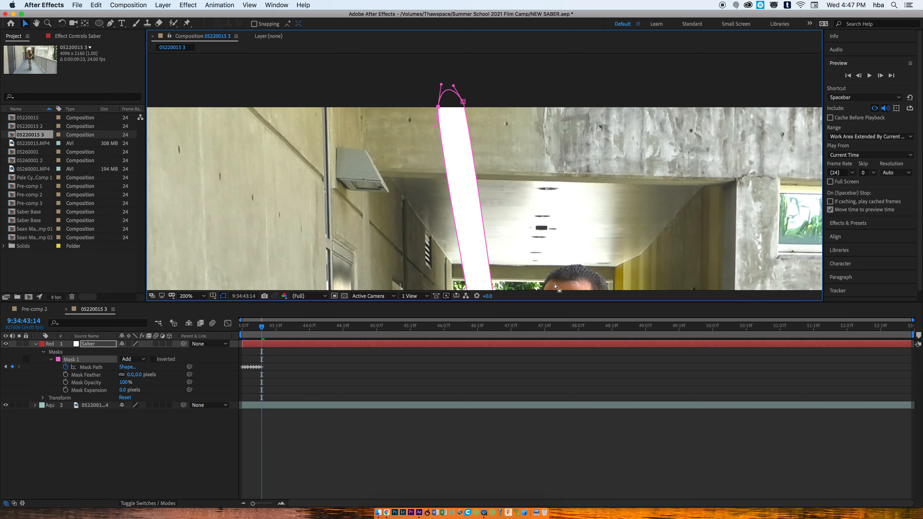
key(p)
key(g)
drag(338, 64, 408, 146)
Step: Step frame by frame from 9:34:43:15 to 9:34:43:18, reshaping the Saber mask to match the blade
key(Page_Down)
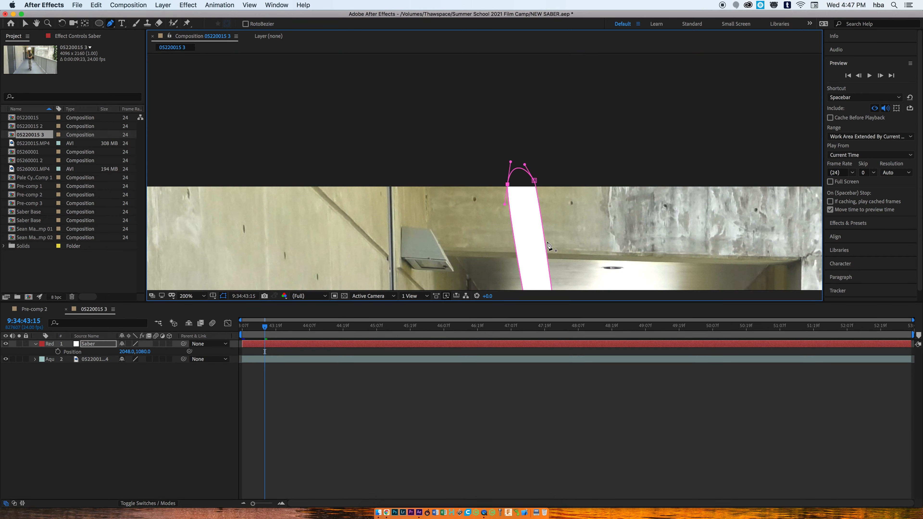
drag(516, 282, 446, 54)
key(Page_Down)
key(Page_Down)
drag(467, 231, 466, 230)
key(Page_Down)
drag(450, 91, 373, 96)
Step: Advance through 9:34:43:19 to 9:34:43:20 and move the Saber mask points onto the tilting blade
key(Page_Down)
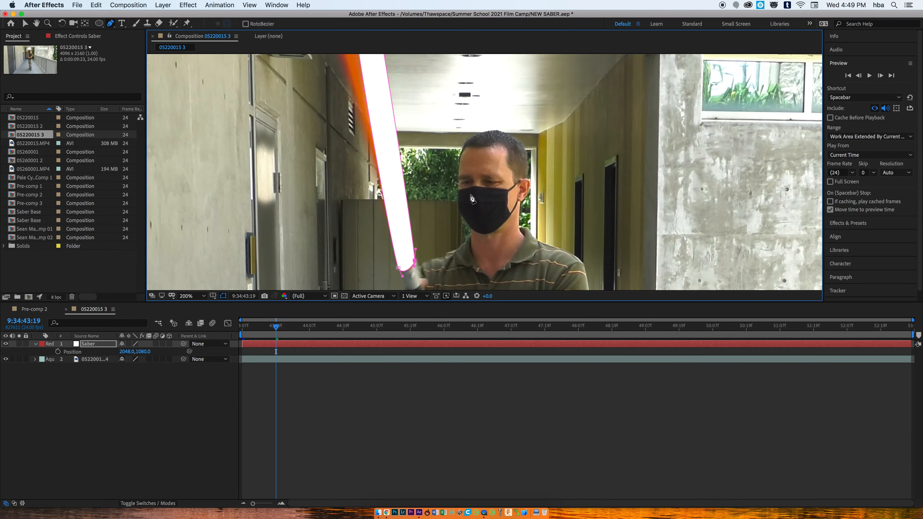
key(Page_Down)
drag(442, 227, 453, 264)
drag(399, 91, 457, 251)
drag(394, 140, 378, 148)
Step: From 9:34:43:21 onward, reshape the Saber mask on each frame to cover the motion-blurred blade and meet the hilt
key(Page_Down)
scroll(458, 196, down, 2)
scroll(458, 197, up, 3)
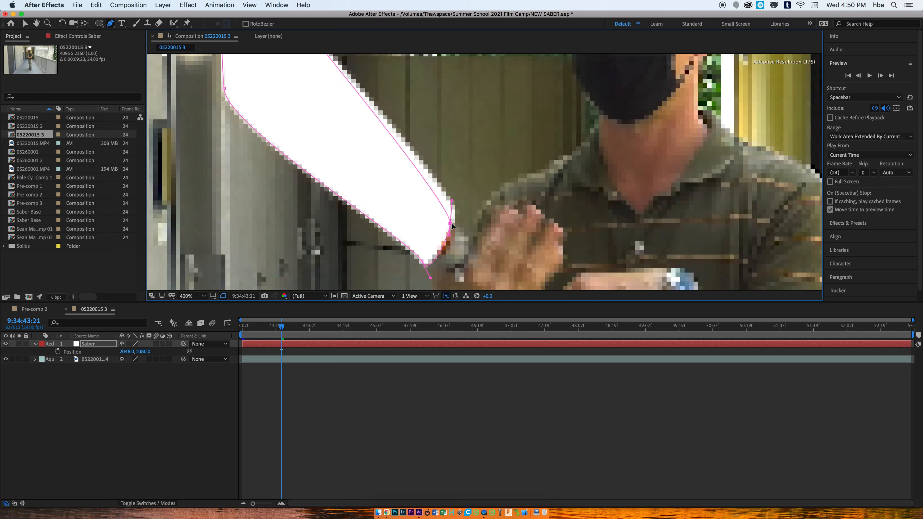
key(Page_Down)
scroll(447, 225, down, 2)
key(Page_Down)
scroll(465, 196, down, 3)
drag(464, 196, 471, 215)
scroll(466, 180, up, 3)
scroll(466, 180, down, 3)
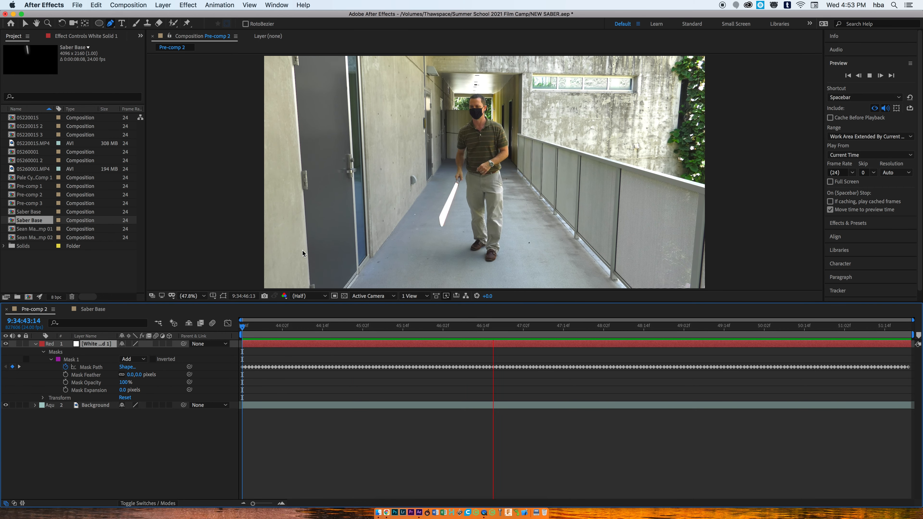
Step: In Pre-comp 2, collapse the white solid layer's properties and enable motion blur for the layer and the composition
click(35, 344)
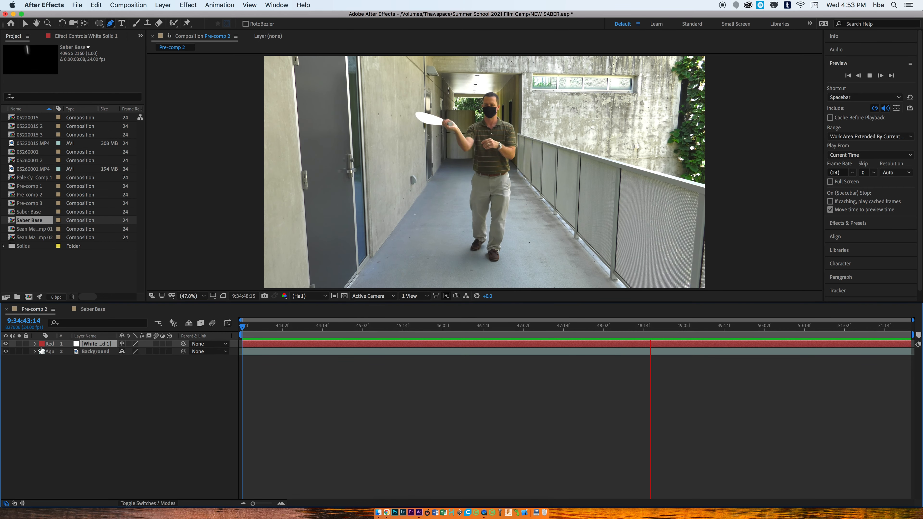
drag(265, 326, 242, 297)
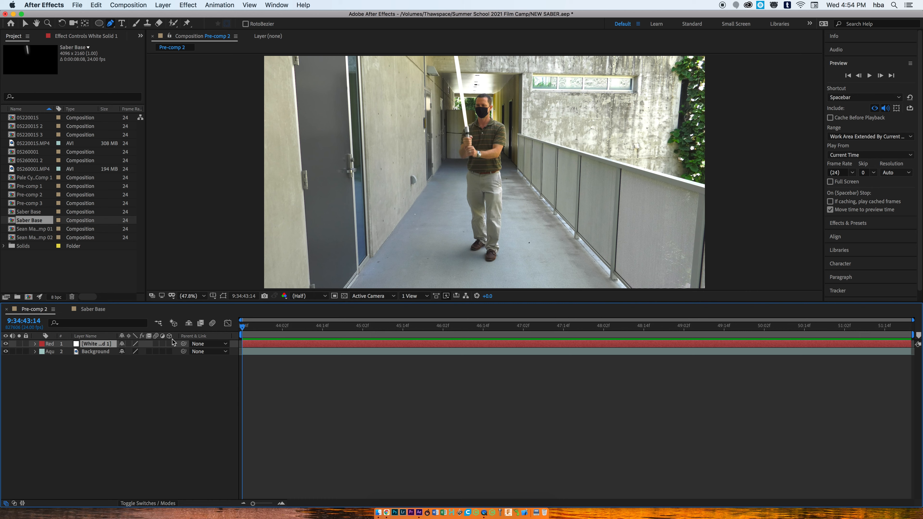
click(156, 344)
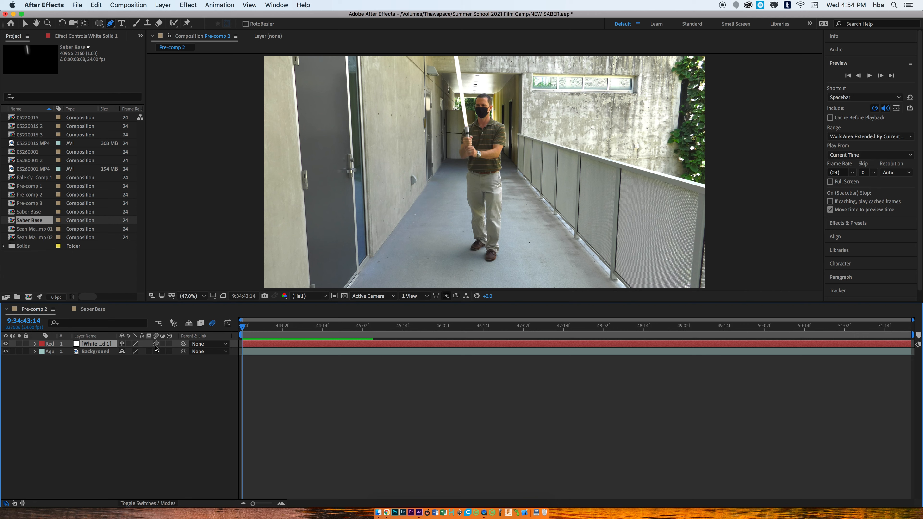
click(168, 504)
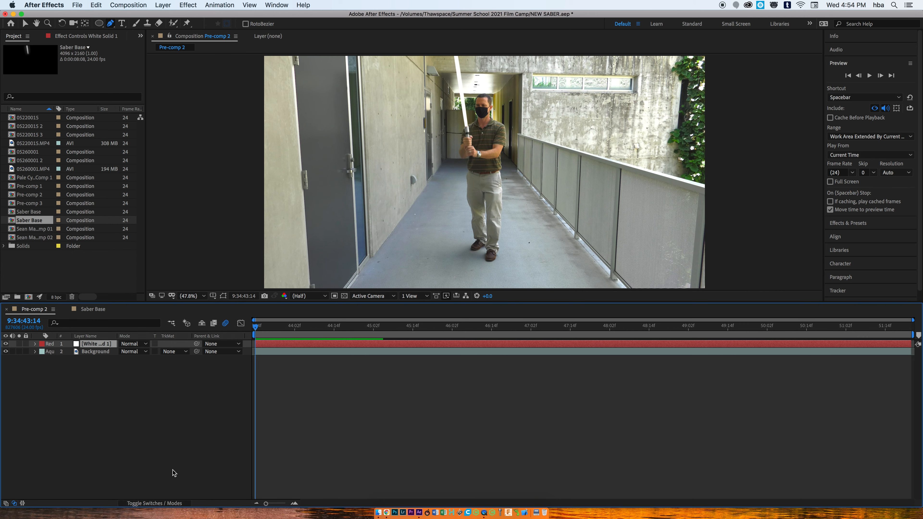
click(176, 504)
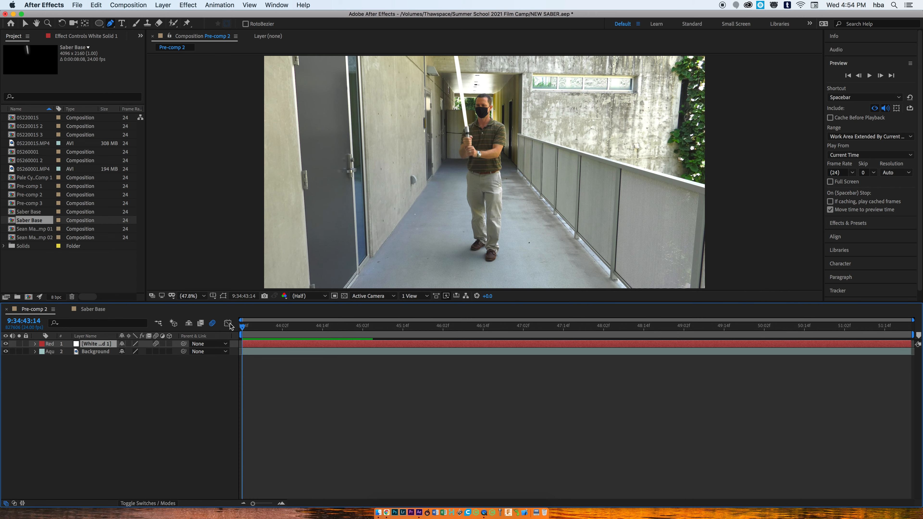
Step: Play back Pre-comp 2 to check the saber's motion blur, and return to the start at 9:34:43:14
key(space)
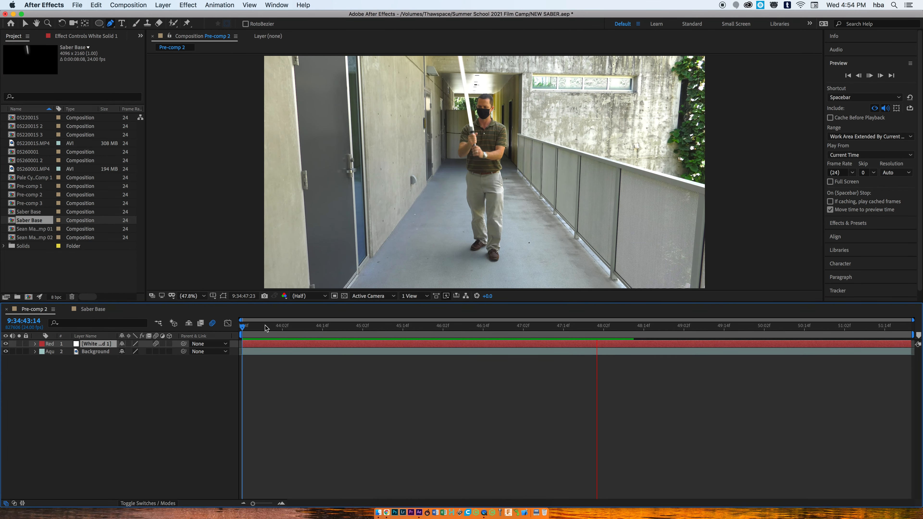
key(space)
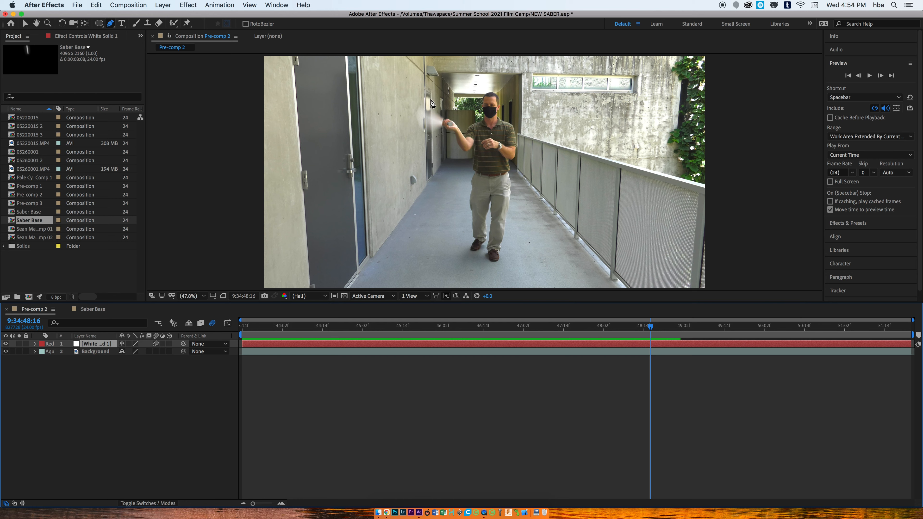
drag(650, 325, 610, 319)
drag(541, 316, 101, 324)
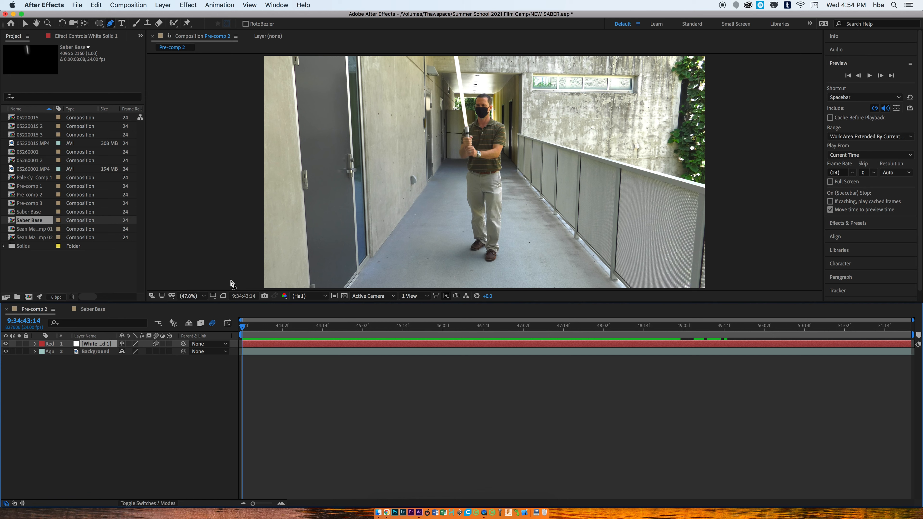
Step: Duplicate the white solid layer twice and hide the upper two copies
key(super+d)
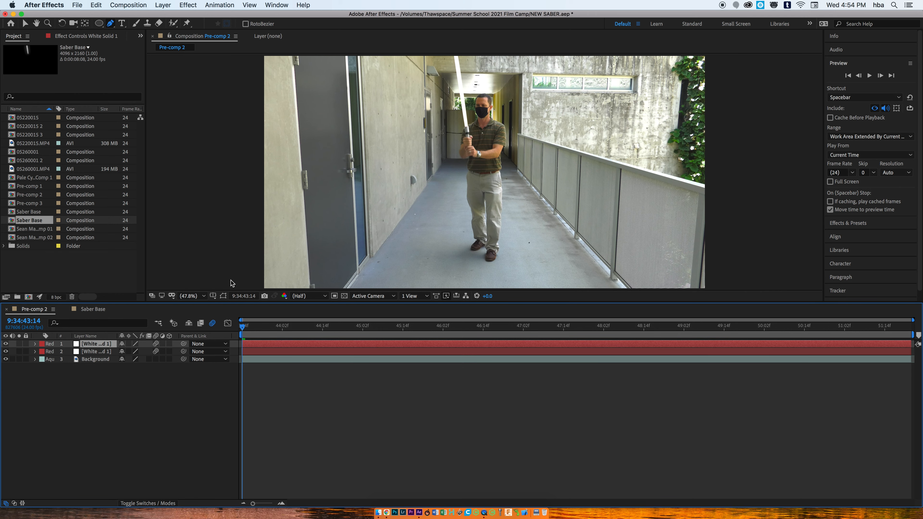
key(super+d)
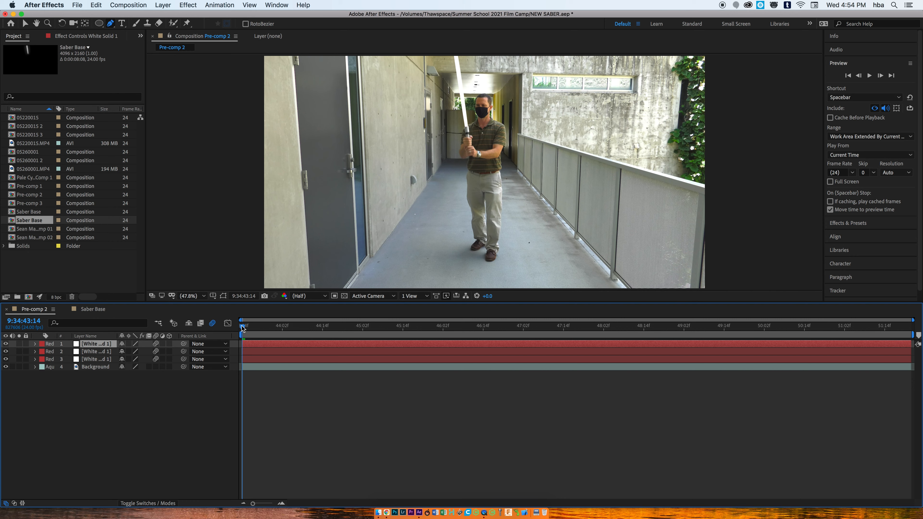
mouse_move(242, 326)
mouse_down()
mouse_move(282, 327)
mouse_move(227, 324)
mouse_up()
drag(6, 345, 6, 352)
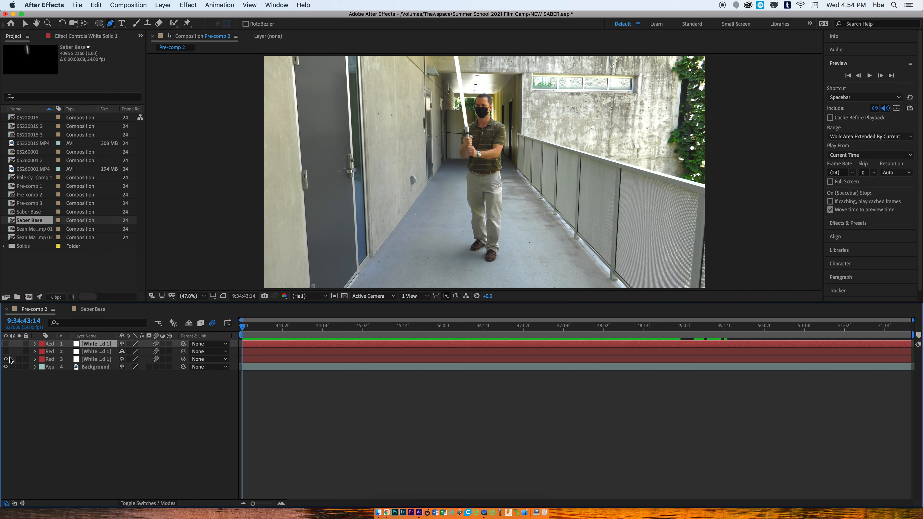
Step: Set the Mask Feather of Mask 1 on the bottom white solid to 150 pixels
click(35, 359)
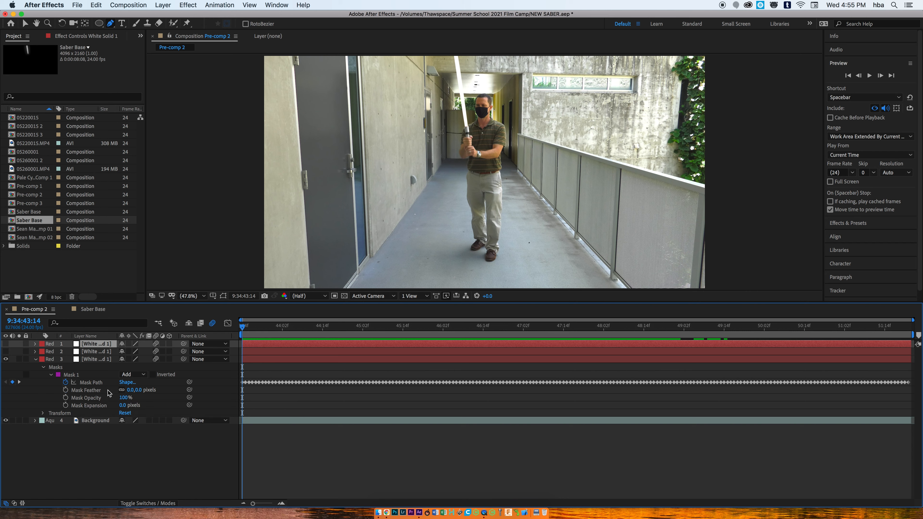
drag(138, 390, 295, 241)
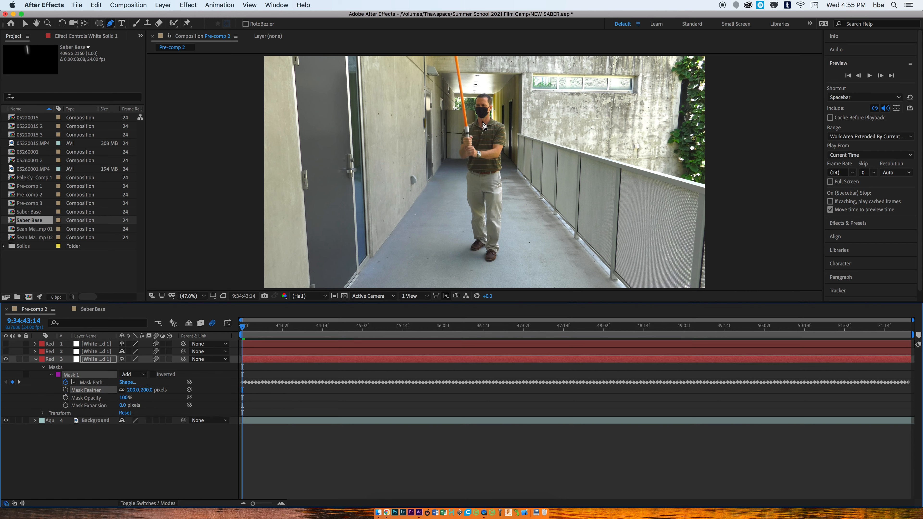
click(144, 390)
text(150)
key(Return)
Step: Hide the Background layer and play back the feathered saber against black
click(6, 421)
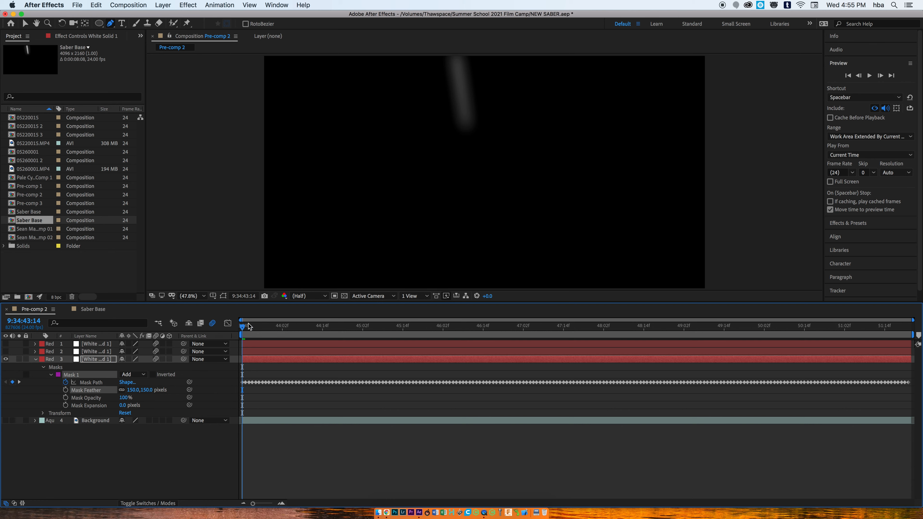
key(space)
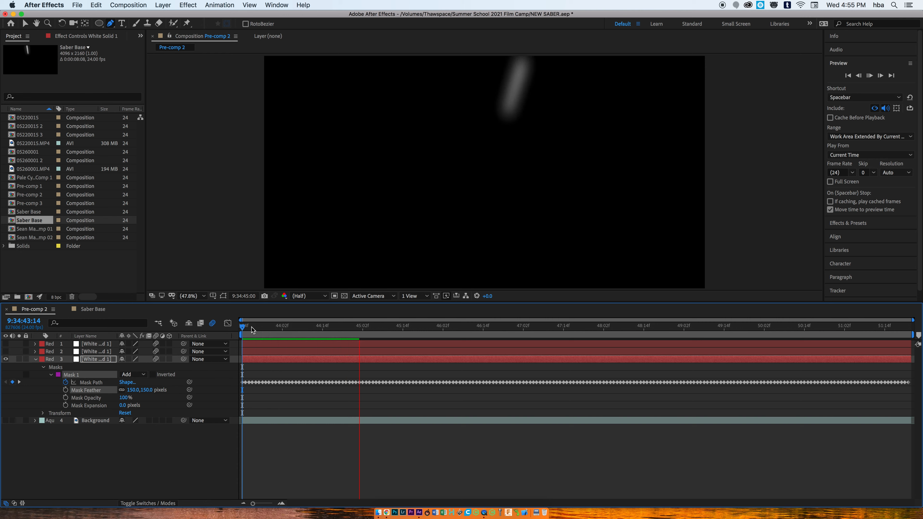
key(space)
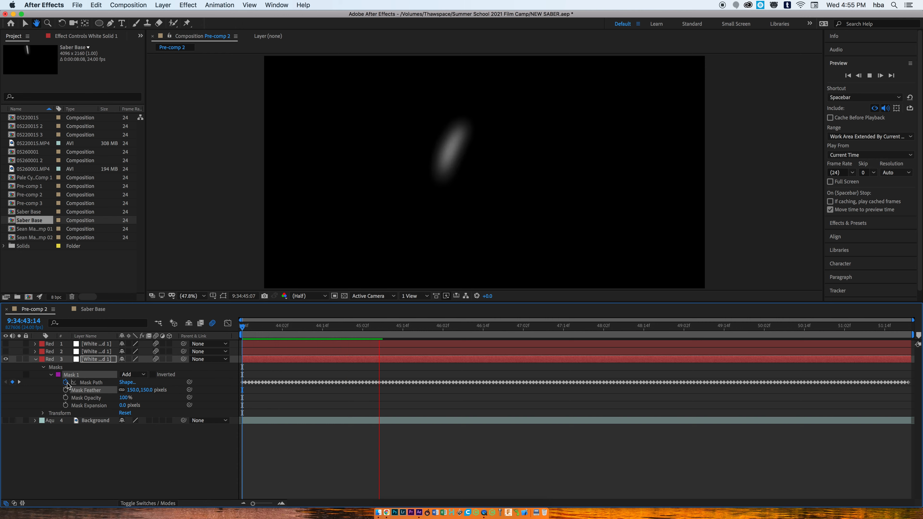
Step: Try a Mask Feather of 50 pixels on the bottom white solid for comparison and restore it to 150 pixels
click(146, 390)
text(50)
key(Return)
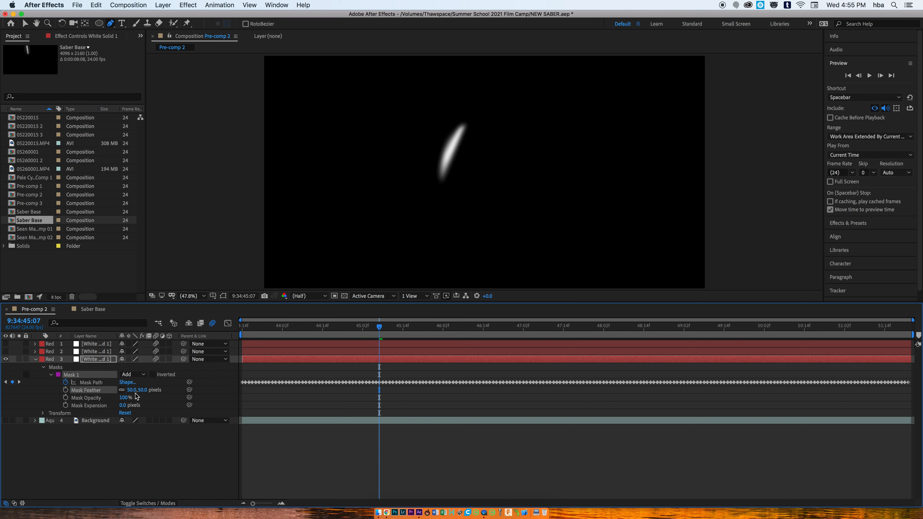
click(145, 390)
text(150)
key(Return)
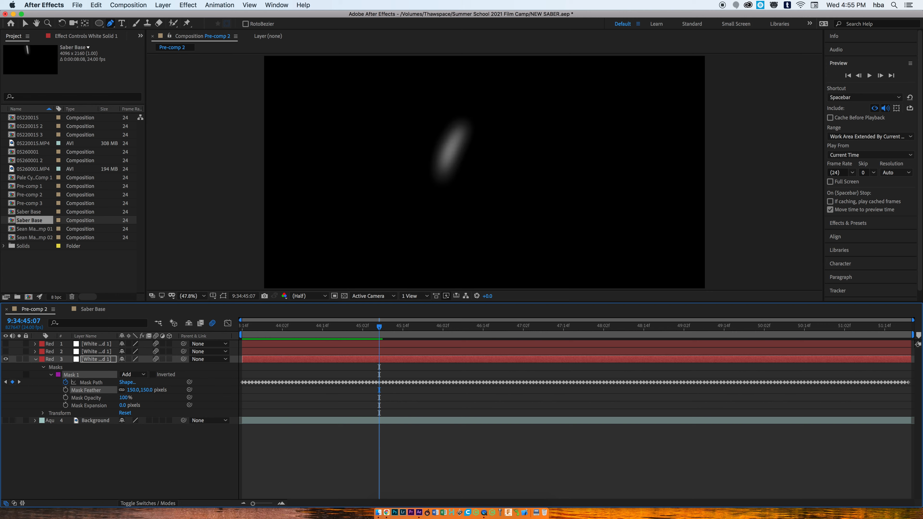
Step: Show the Background layer again and collapse the bottom white solid's properties
click(6, 421)
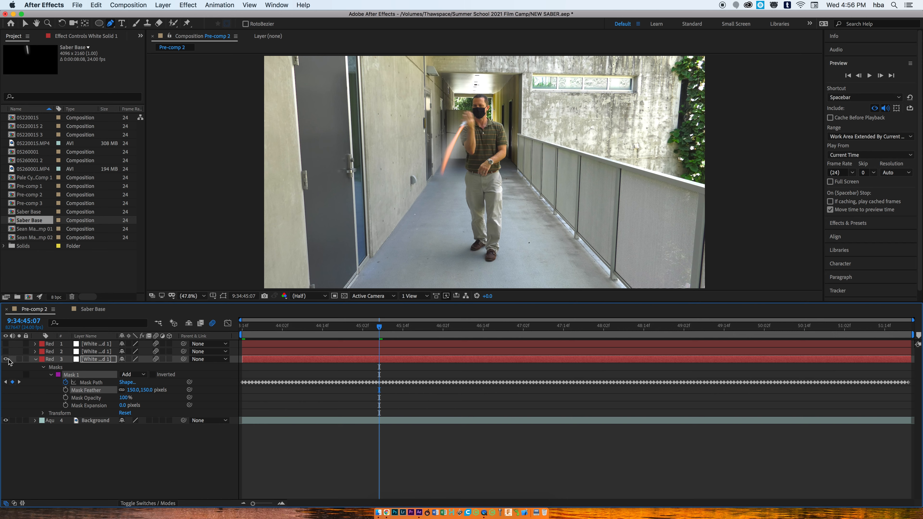
click(35, 360)
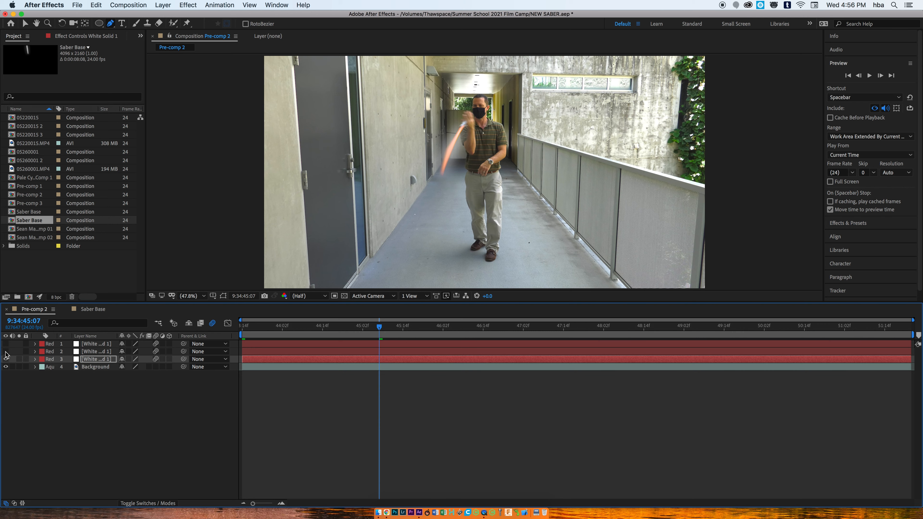
Step: Show the two lower white solids and set the middle one's Mask 1 Mask Feather to 40 pixels
drag(6, 351, 5, 359)
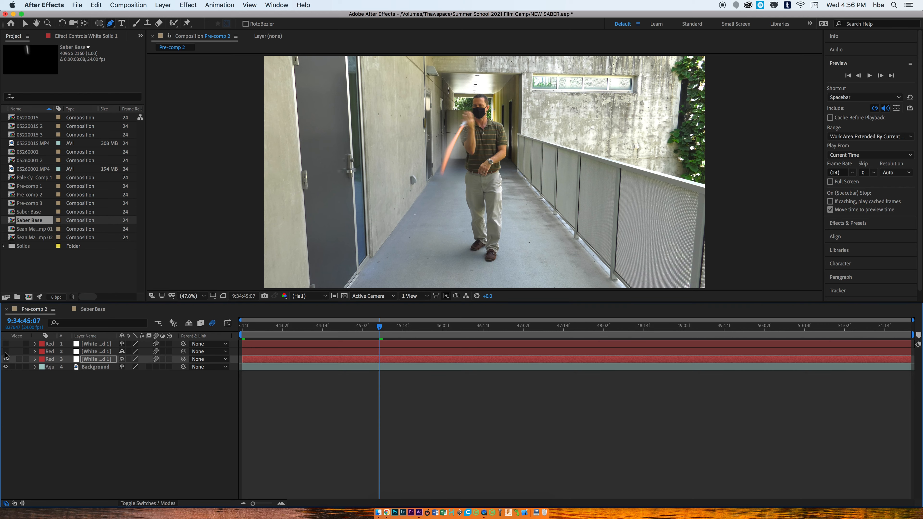
click(35, 351)
click(42, 359)
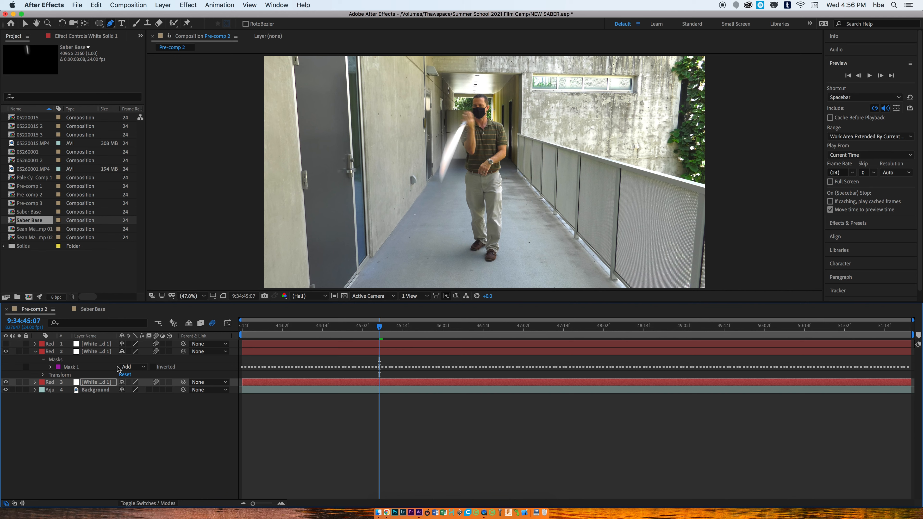
click(51, 367)
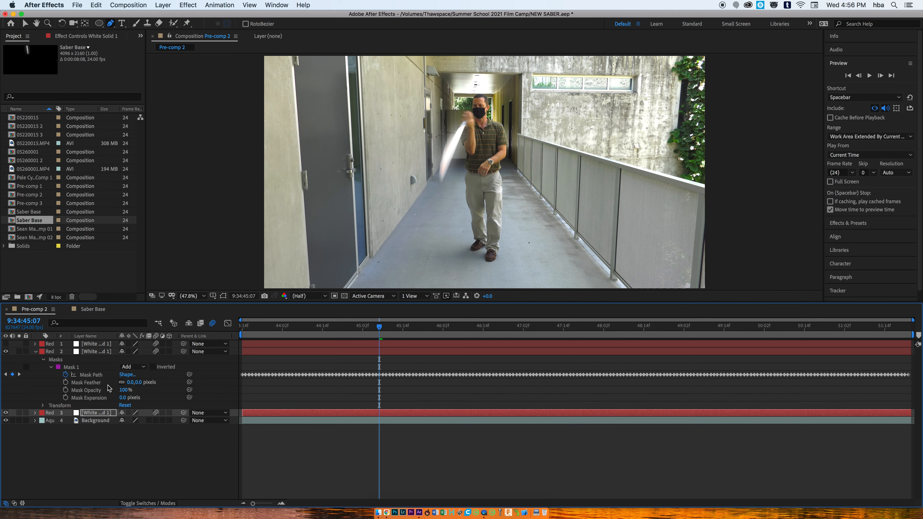
click(140, 383)
text(40)
key(Return)
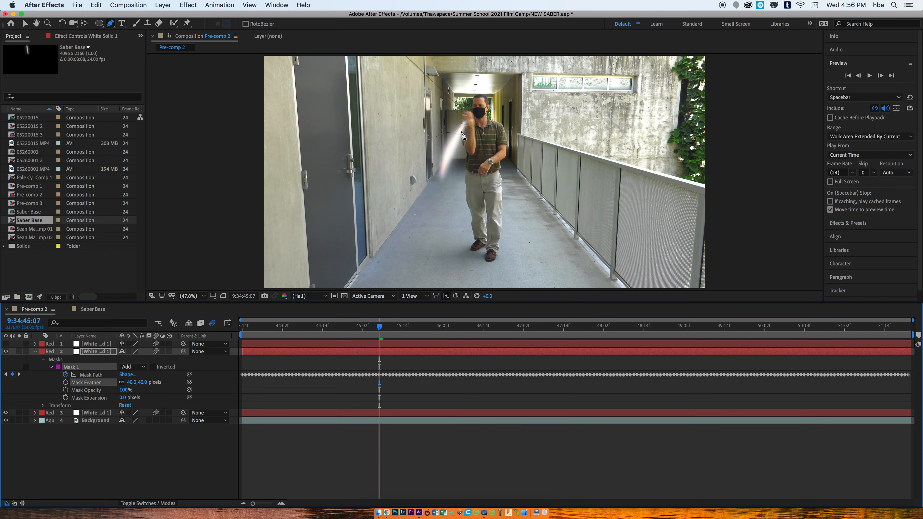
click(34, 351)
Step: Show the top white solid and set the Mask Feather of its Mask 1 to 20 pixels
click(6, 345)
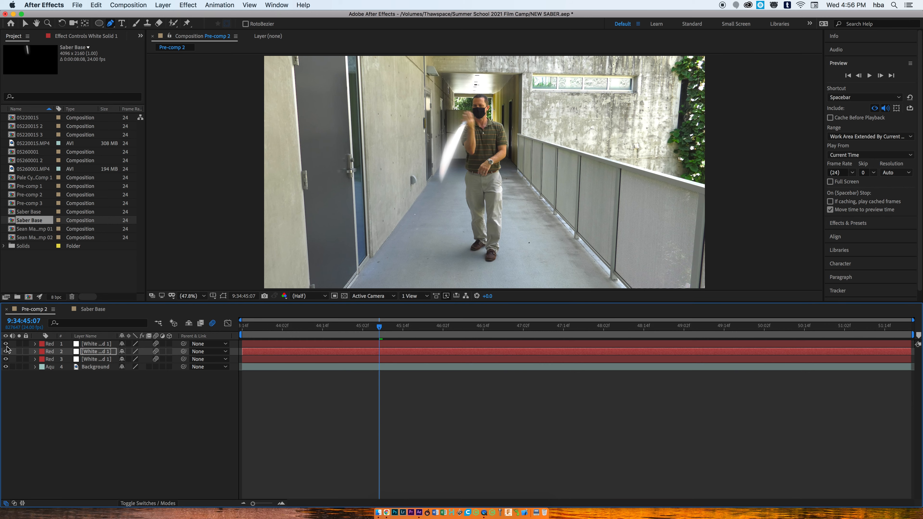
click(35, 344)
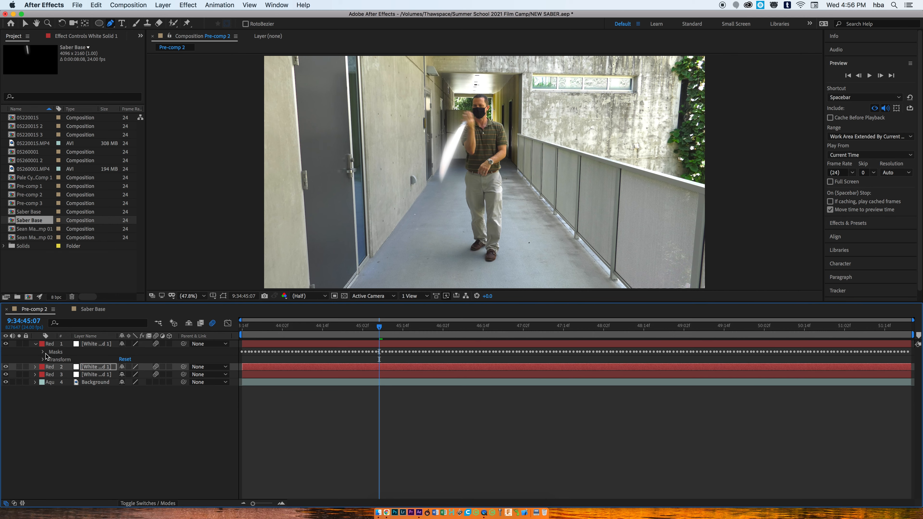
click(42, 352)
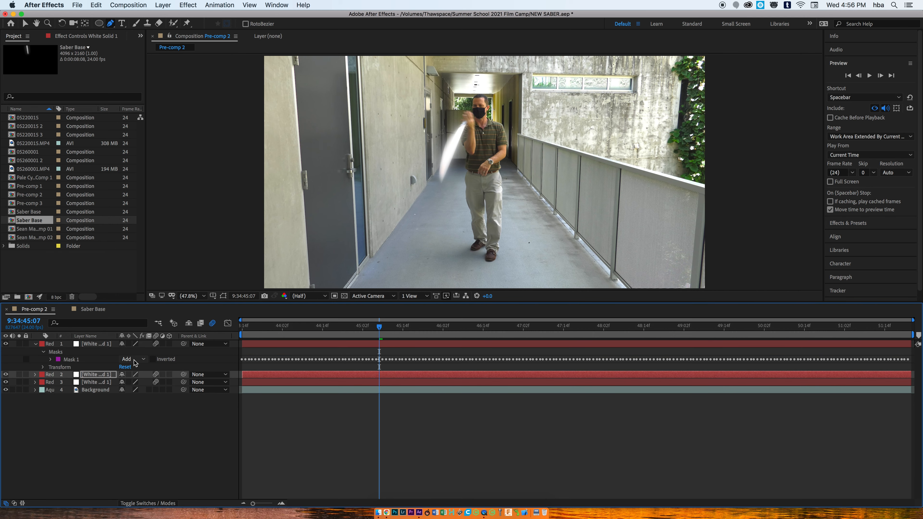
click(51, 360)
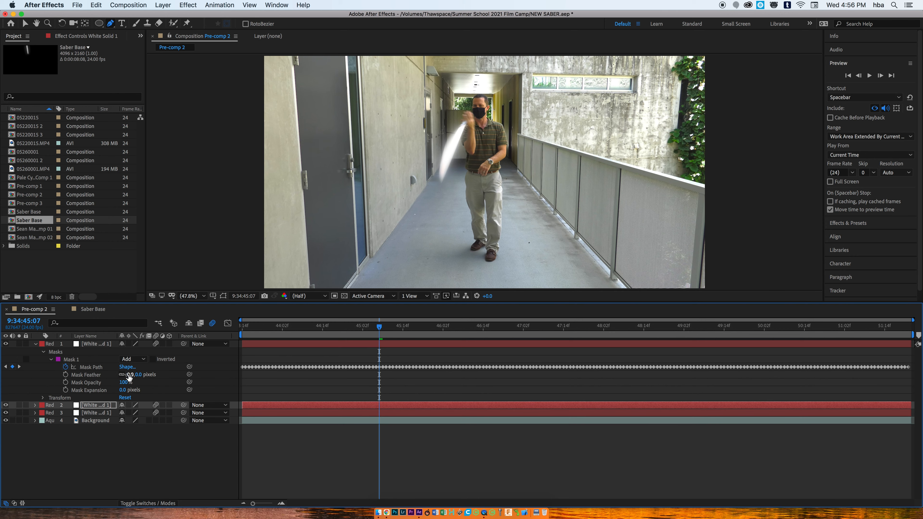
click(139, 374)
text(20)
key(Return)
Step: Play back the three layered saber solids over the footage and collapse the top solid's properties
key(space)
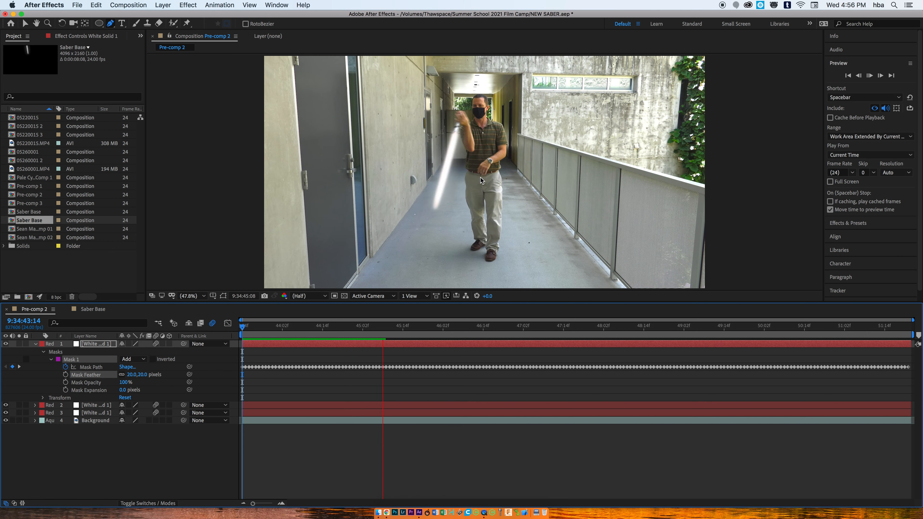
key(space)
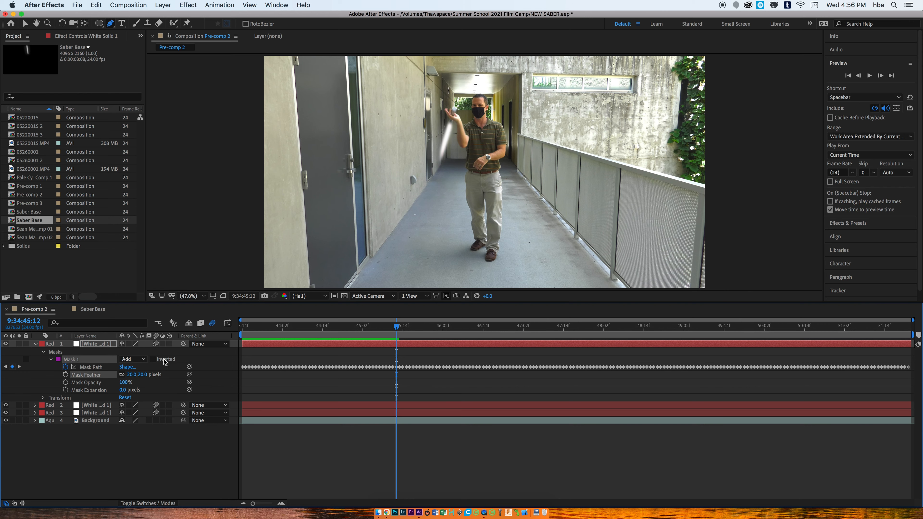
click(35, 344)
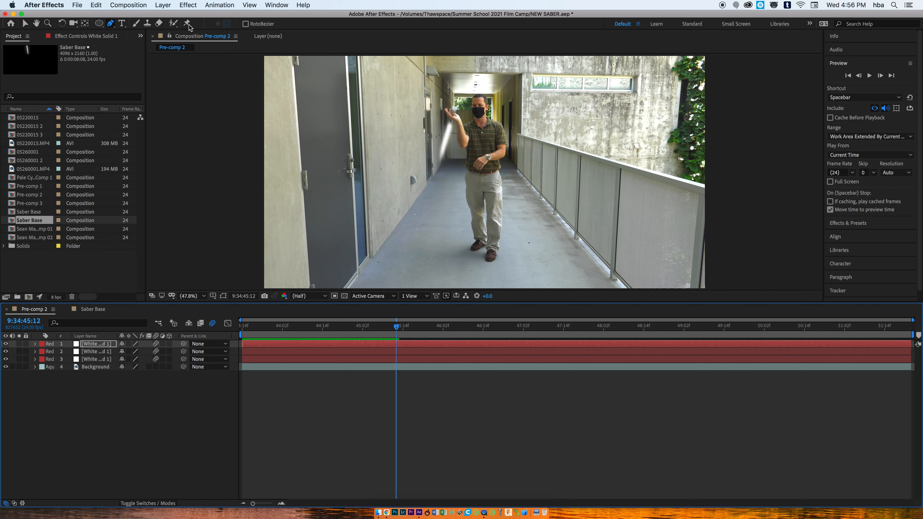
Step: Create a new black (000000) solid of 4096 by 2160 pixels in the composition
click(170, 6)
mouse_move(171, 16)
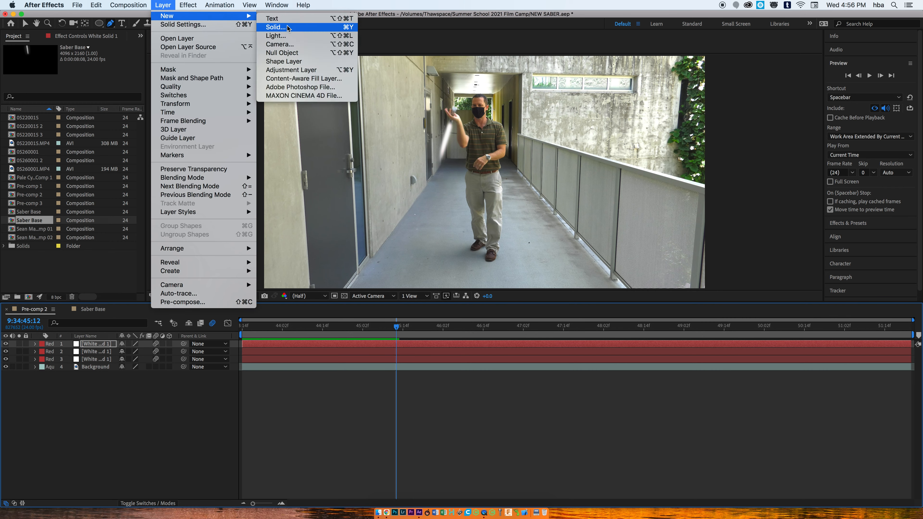
click(305, 28)
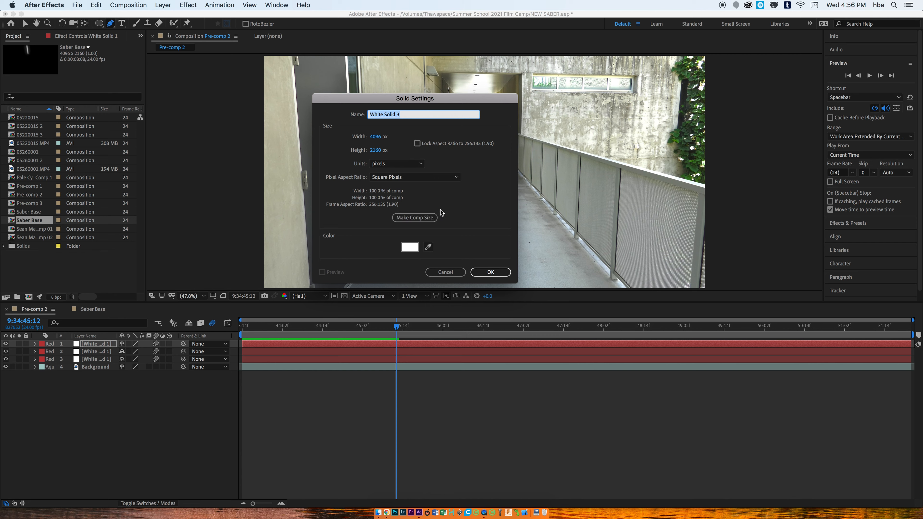
click(414, 250)
drag(212, 186, 93, 252)
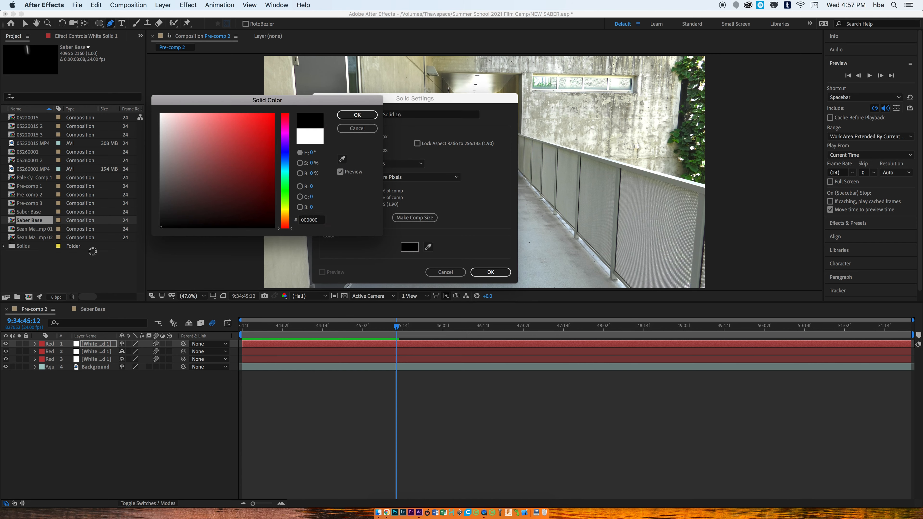
click(357, 114)
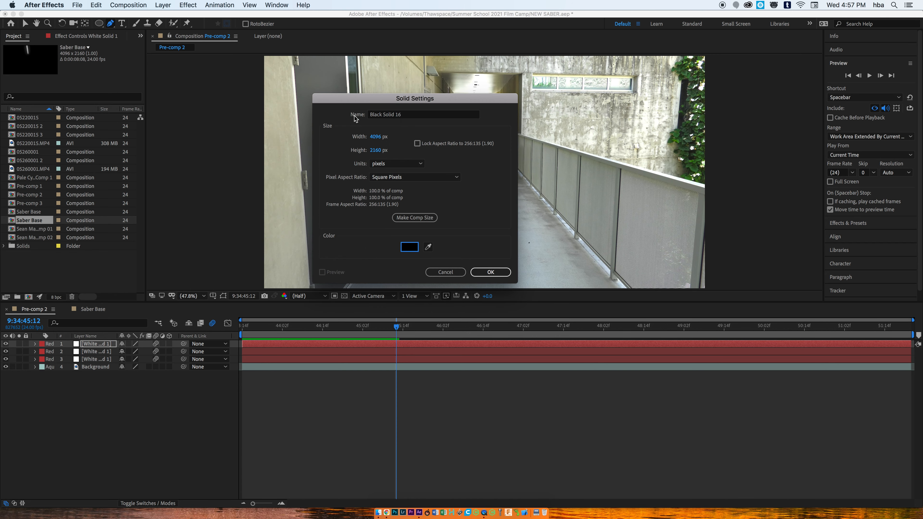
drag(411, 117, 363, 121)
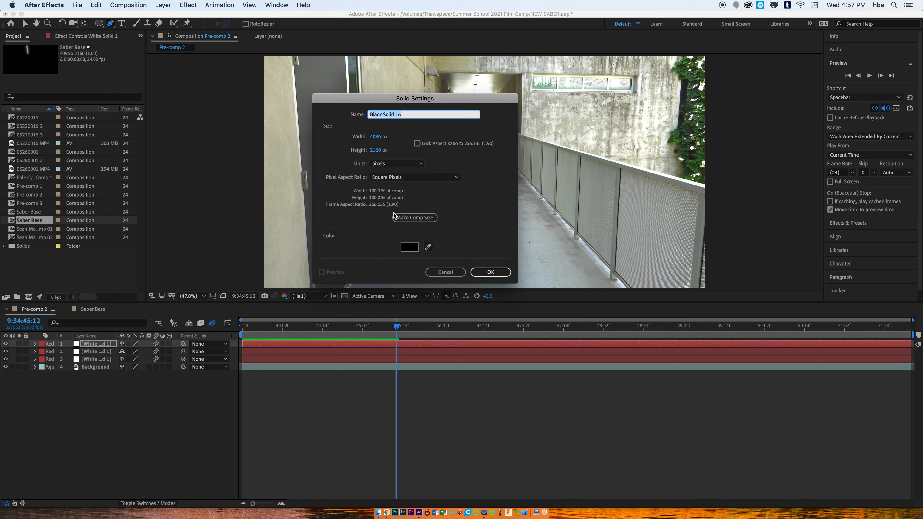
click(493, 273)
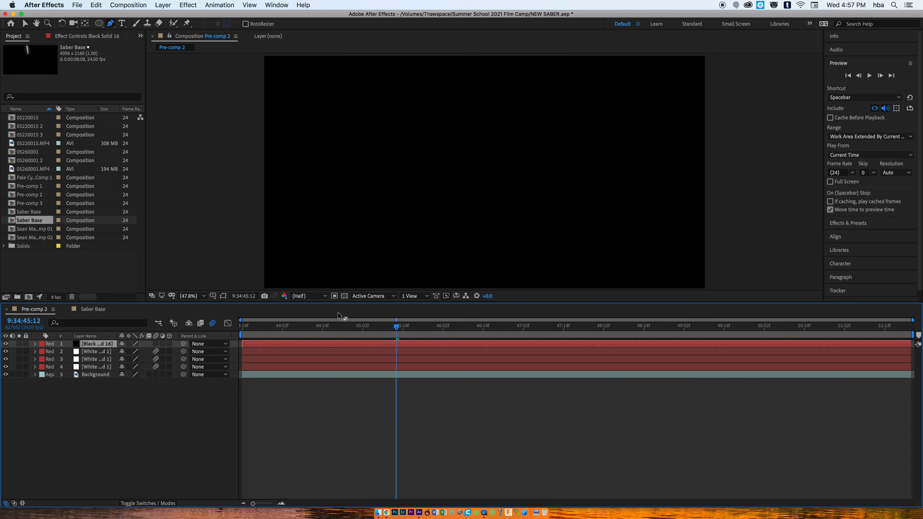
Step: Place the black solid between the white solids and the Background layer and play back the result
drag(90, 345, 88, 372)
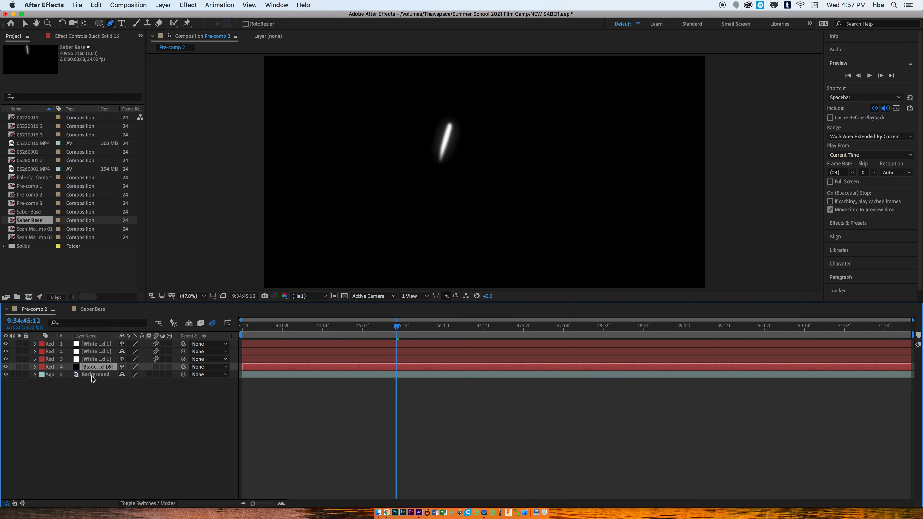
key(space)
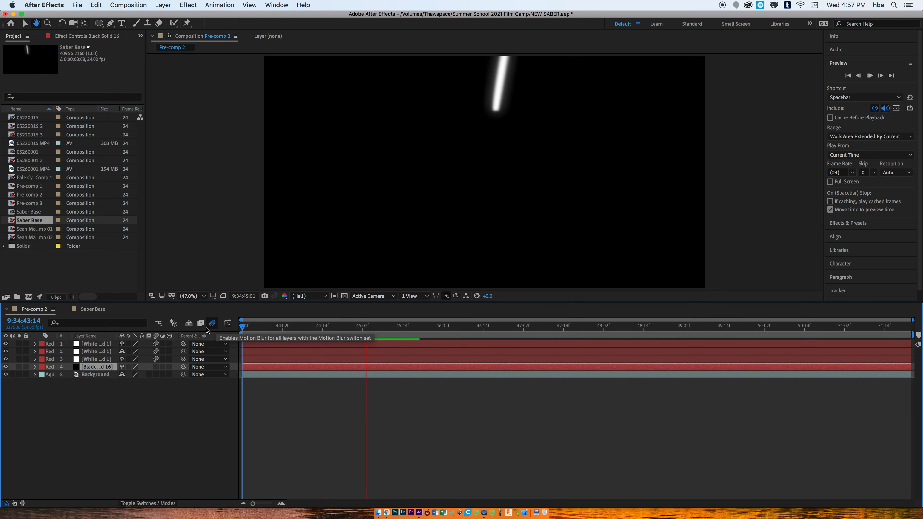
key(space)
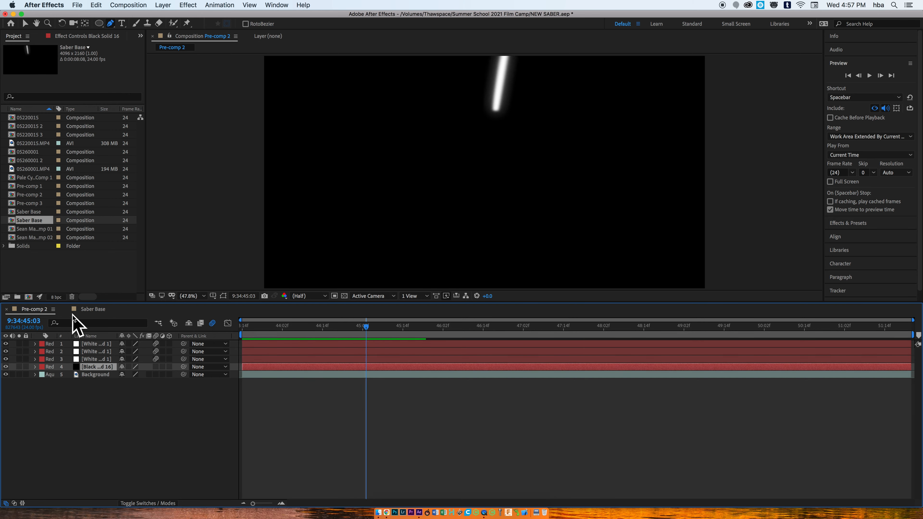
Step: Pre-compose the three white solids and the black solid into a composition named Saber Base, moving all attributes
shift+click(110, 345)
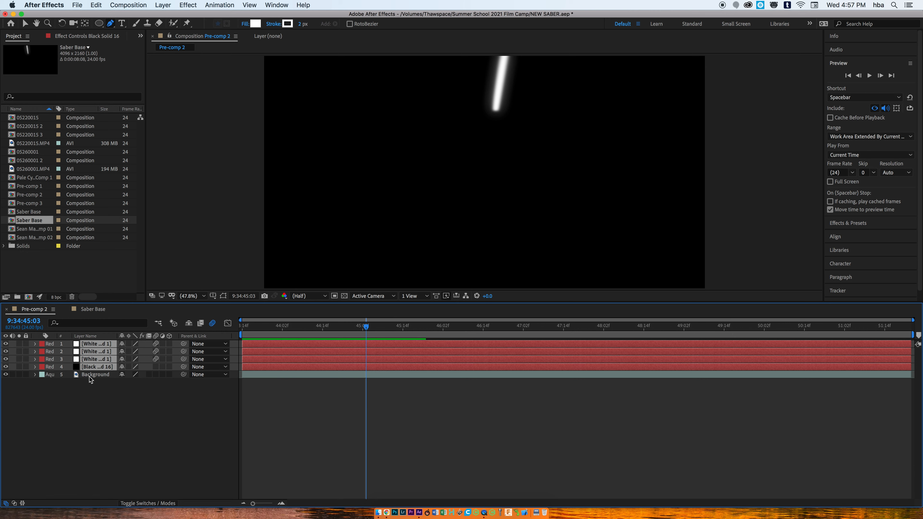
right_click(102, 344)
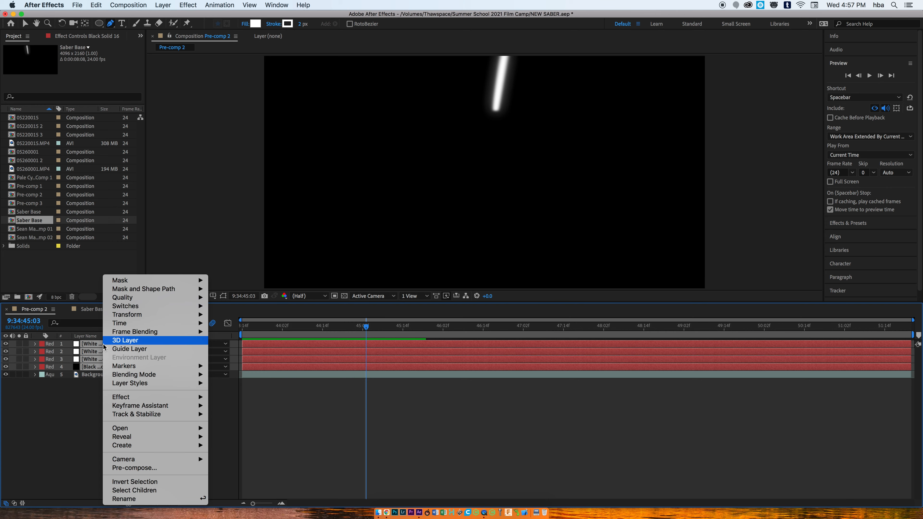
click(134, 468)
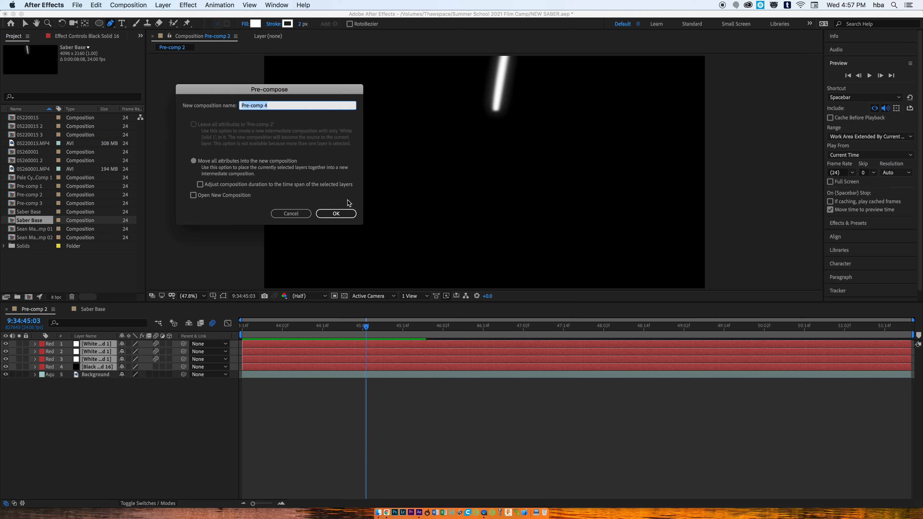
text(Saber Base)
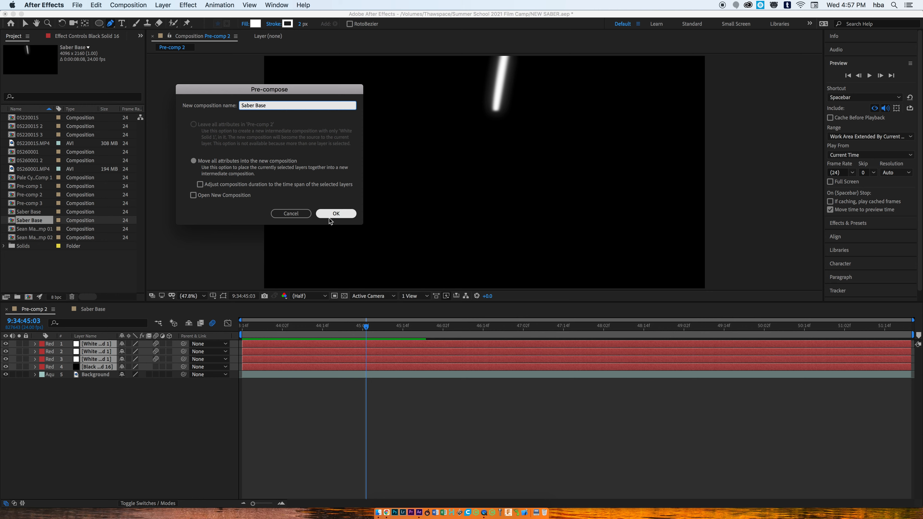
click(334, 213)
Step: Play back the Saber Base pre-comp from the start of the timeline
drag(366, 326, 236, 326)
key(space)
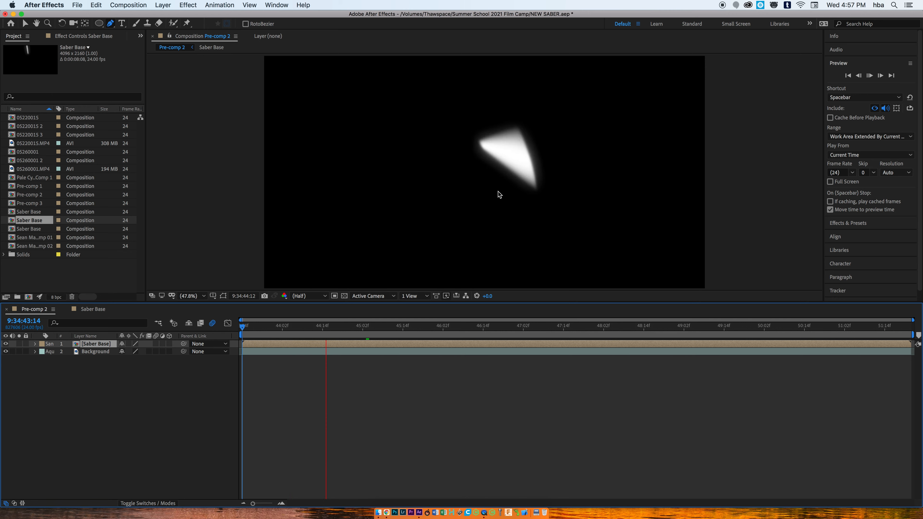
key(space)
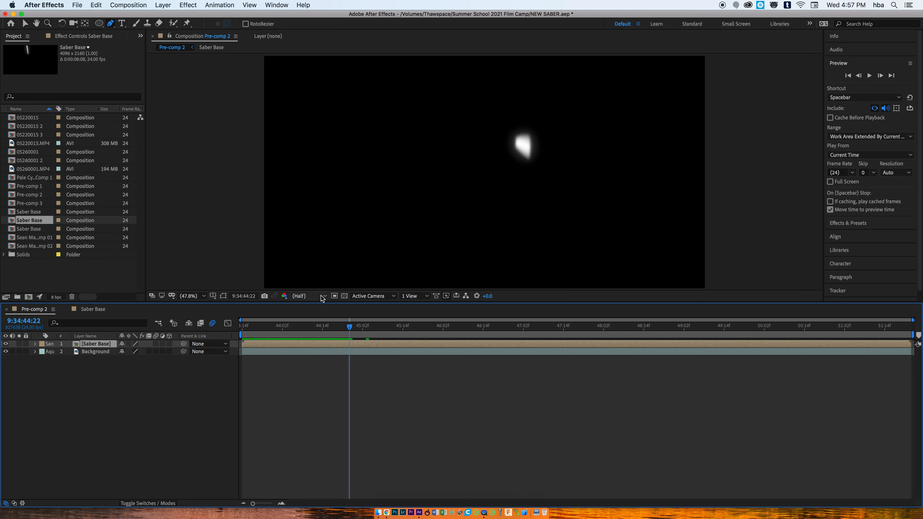
Step: Return to the first frame and set the Saber Base layer's blending mode to Screen
drag(350, 326, 242, 326)
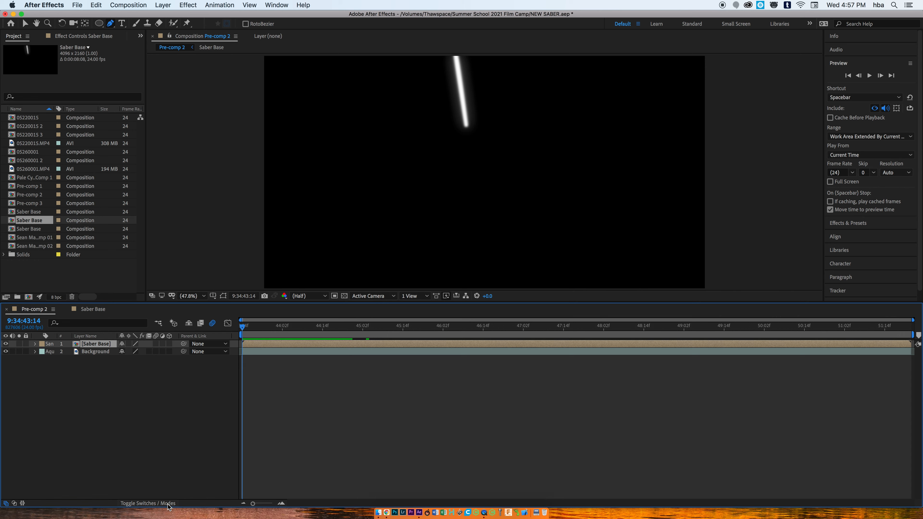
click(151, 502)
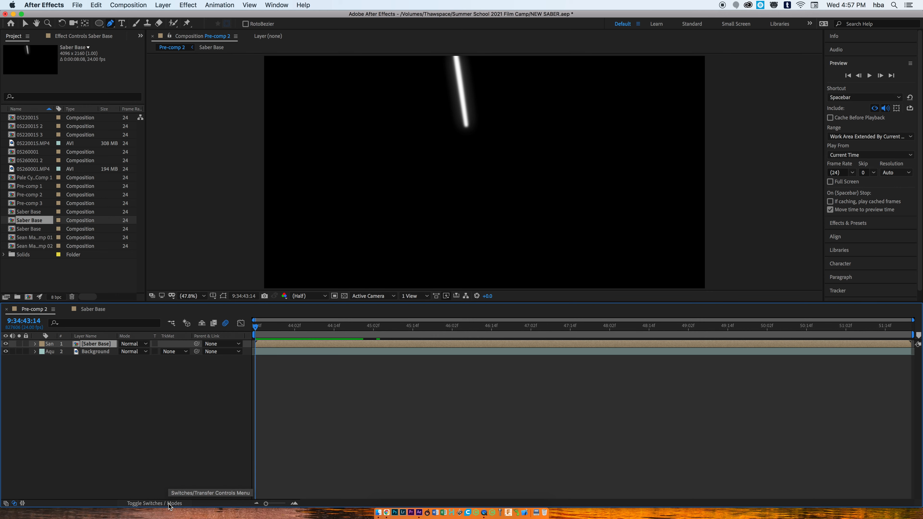
click(144, 344)
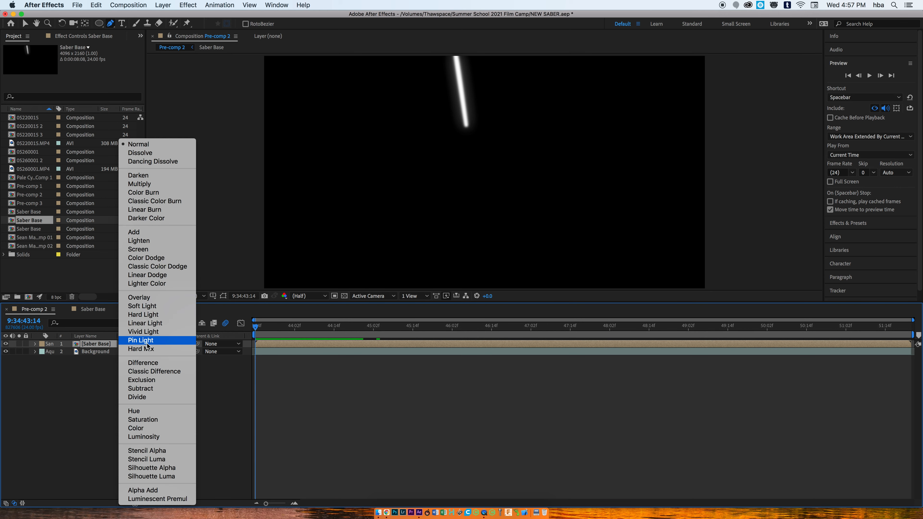
click(149, 250)
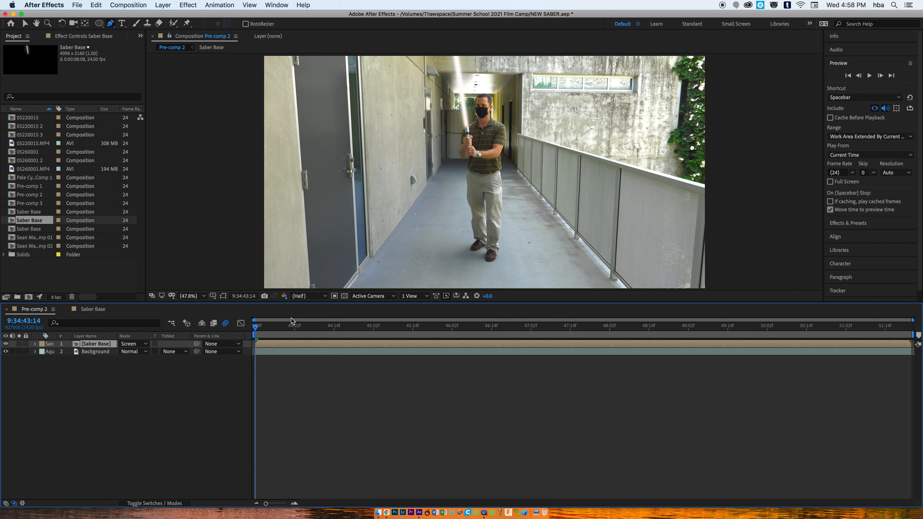
Step: Collapse the Preview controls, open Effects & Presets and search it for level
click(910, 64)
click(901, 67)
click(900, 67)
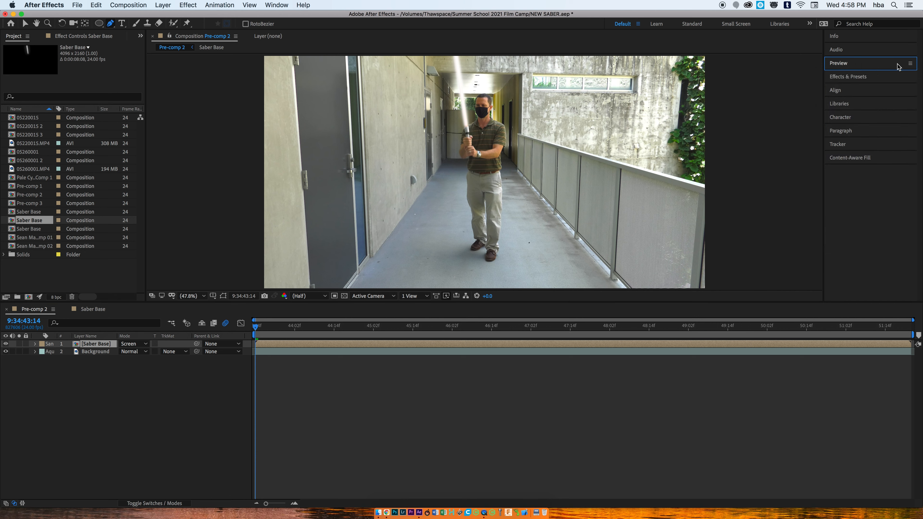
click(858, 78)
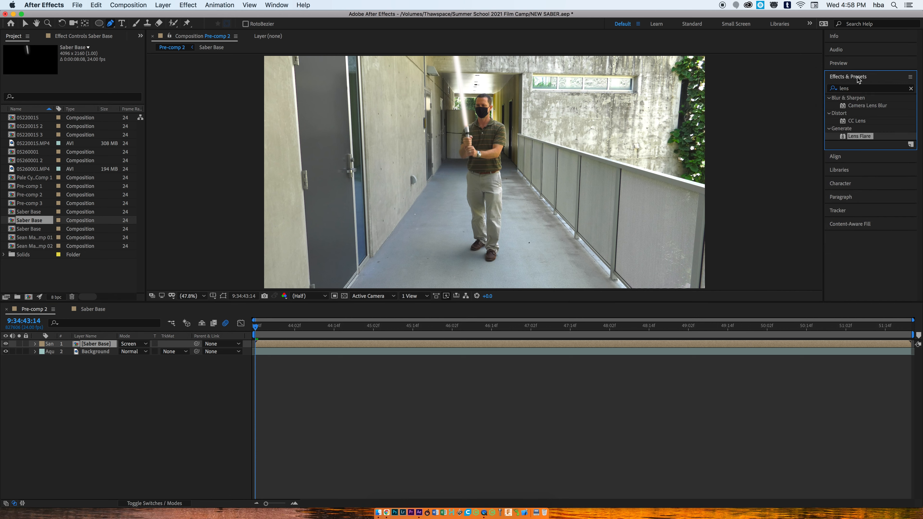
click(909, 88)
text(level)
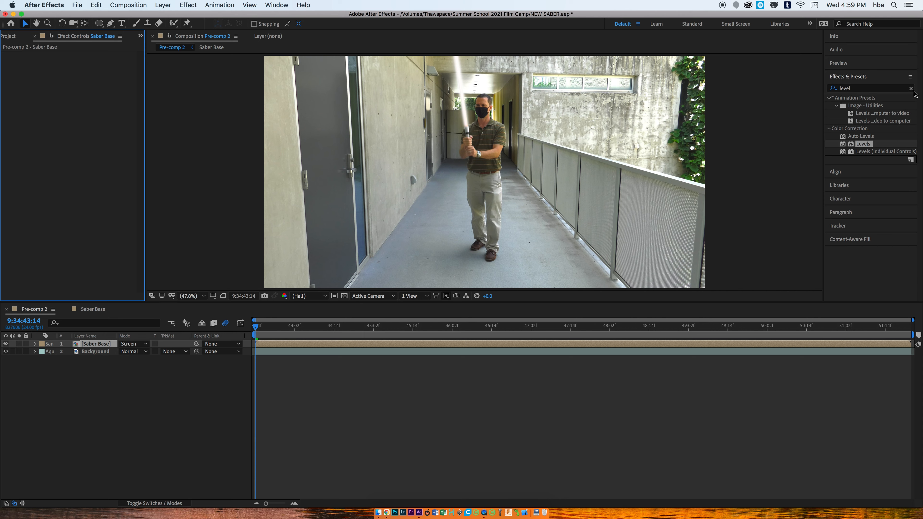
Step: Search Effects & Presets for curves and apply the Curves effect to the Saber Base layer
click(911, 88)
click(873, 89)
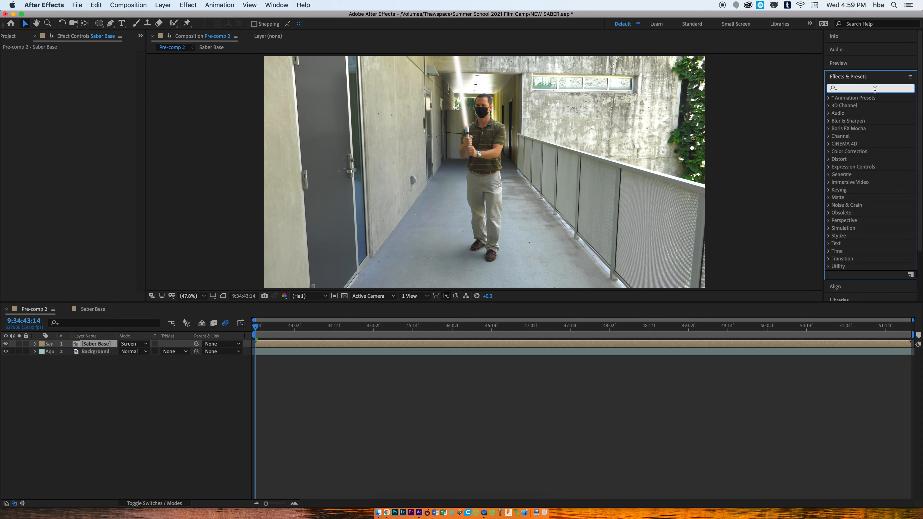
text(curves)
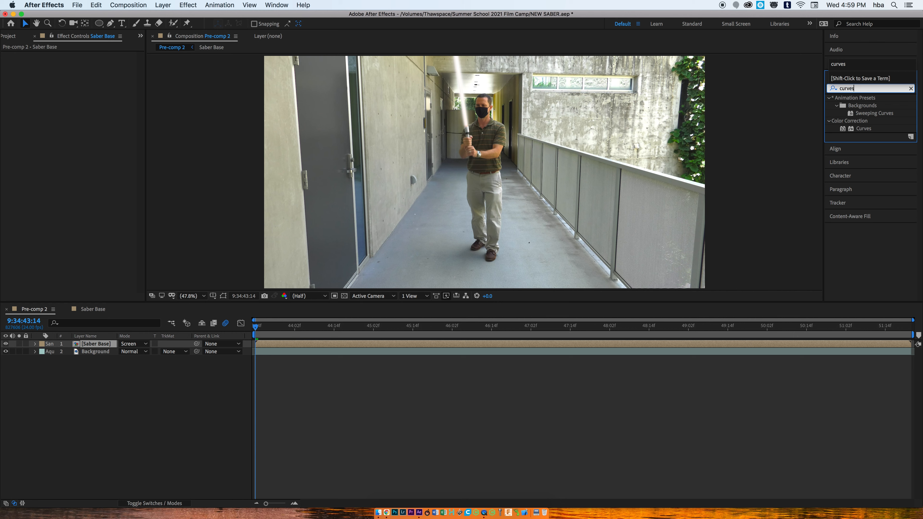
drag(865, 132, 719, 349)
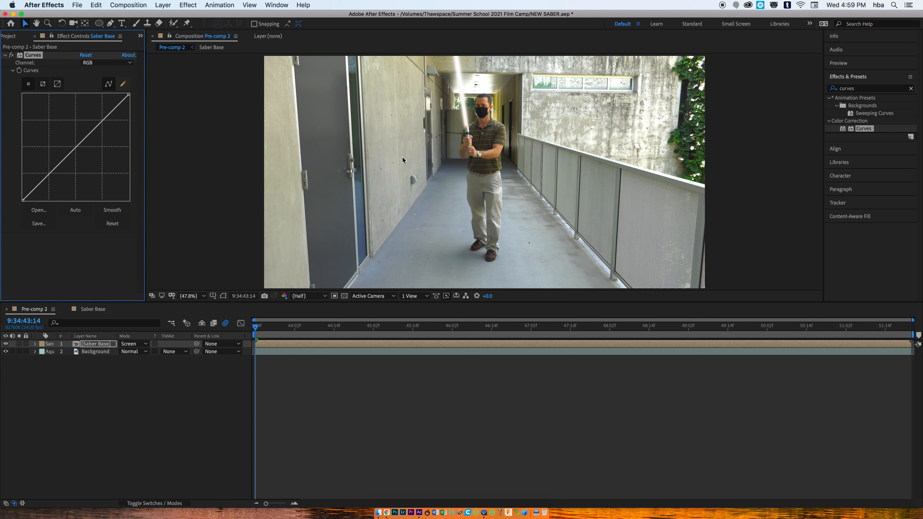
Step: Try shaping the Red channel curve into an S by raising its highlights and lowering its shadows
click(101, 62)
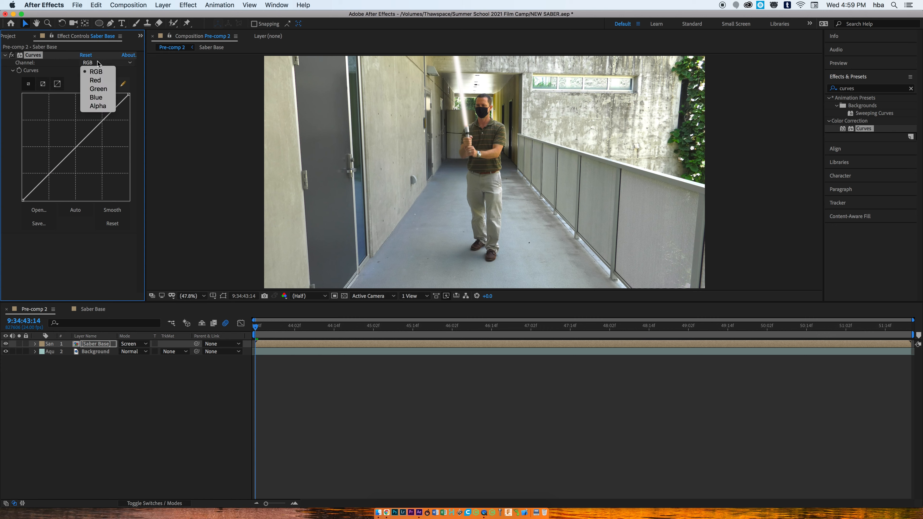
click(95, 70)
drag(59, 164, 103, 104)
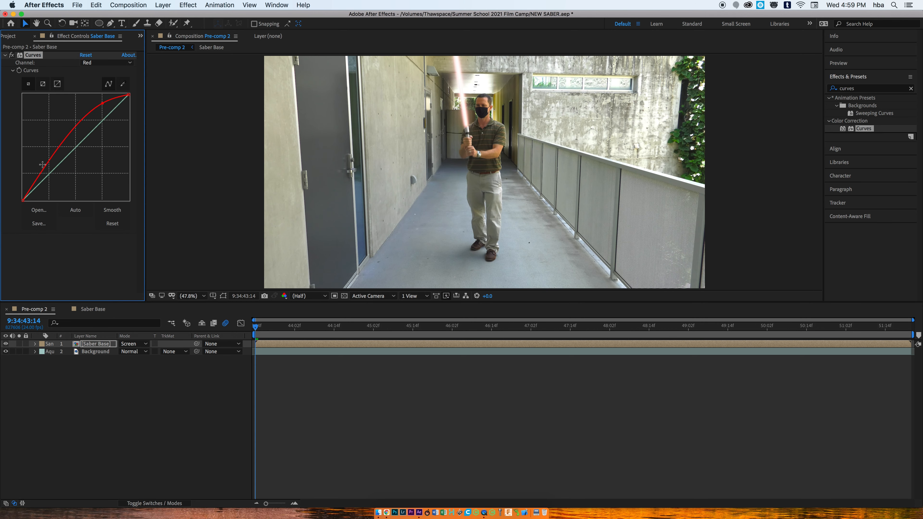
drag(47, 165, 54, 185)
Step: Try raising the midtones of the Green channel curve, then reset the Curves effect
click(118, 65)
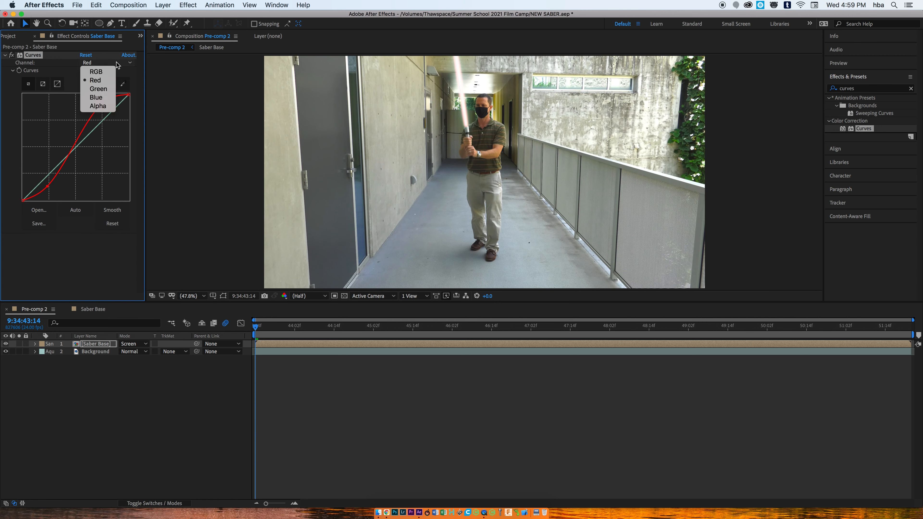
click(98, 89)
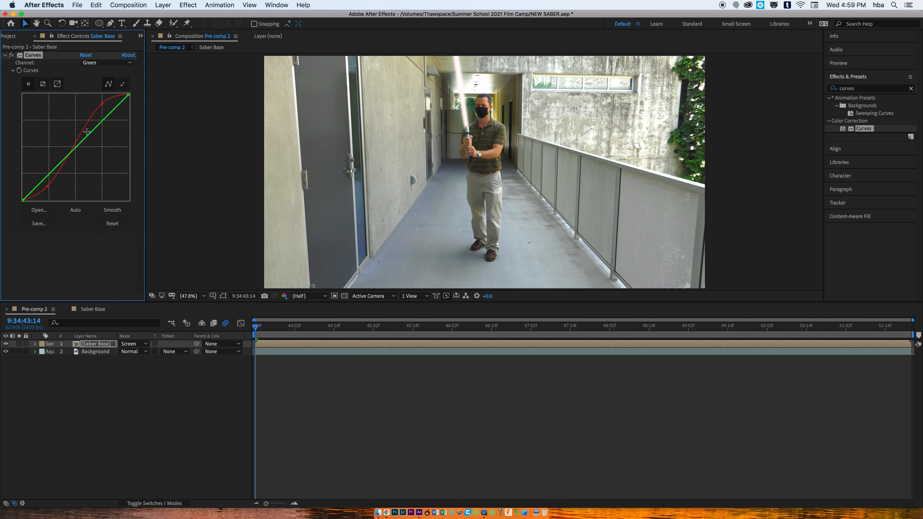
mouse_move(87, 132)
mouse_down()
mouse_move(92, 153)
mouse_move(72, 127)
mouse_up()
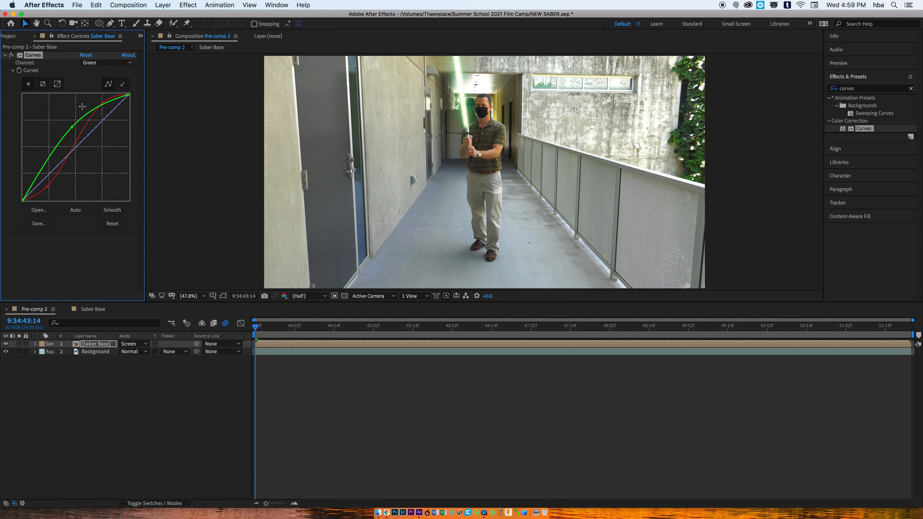
click(86, 55)
Step: Try lowering the midtones of the Red channel curve, then reset the Curves effect
click(96, 63)
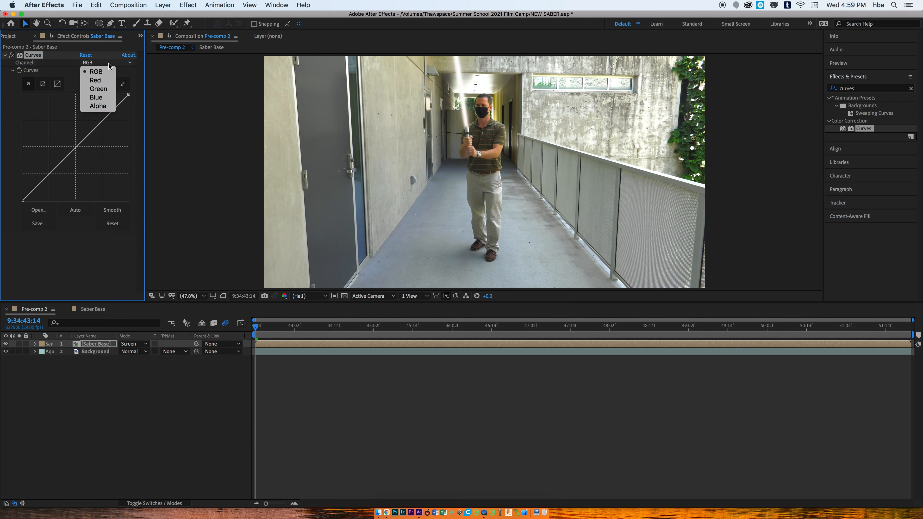
click(102, 80)
drag(76, 147, 90, 159)
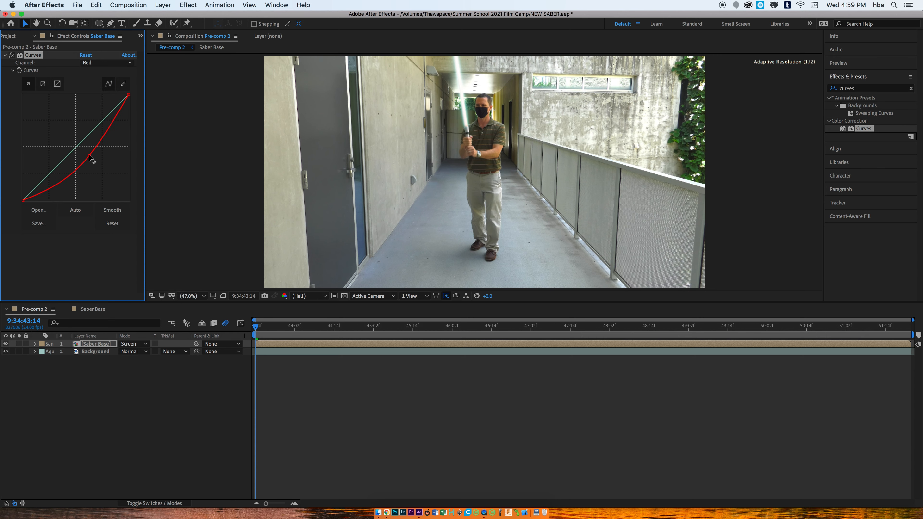
click(105, 62)
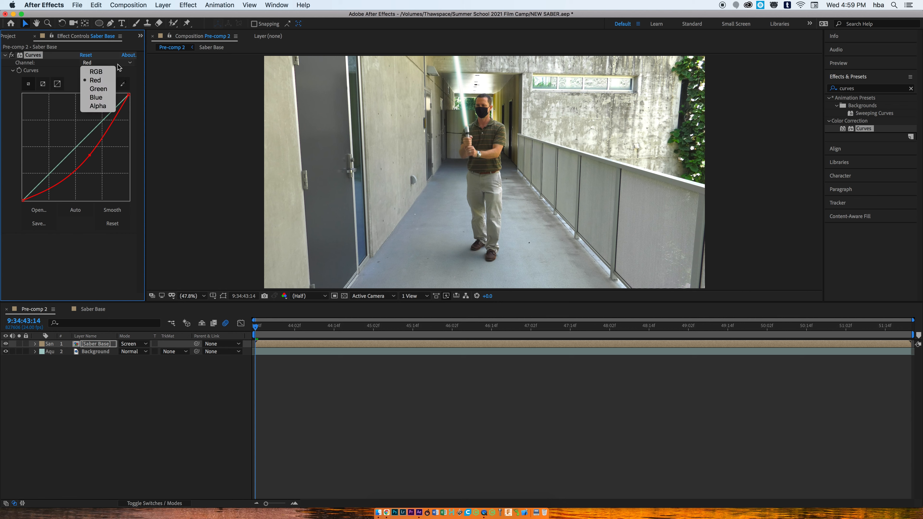
click(81, 56)
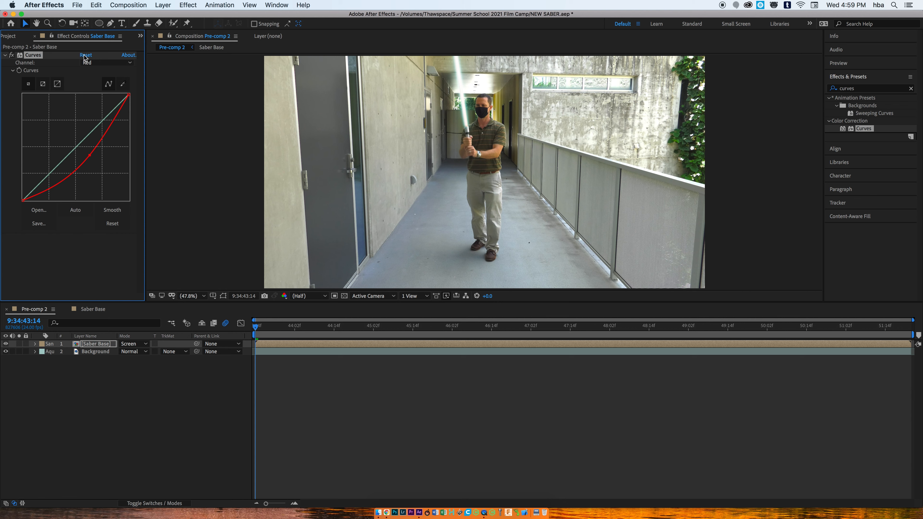
click(86, 54)
Step: Try lowering the midtones of the Green channel curve, then reset the Curves effect
click(98, 63)
click(94, 91)
drag(82, 145, 90, 162)
click(93, 64)
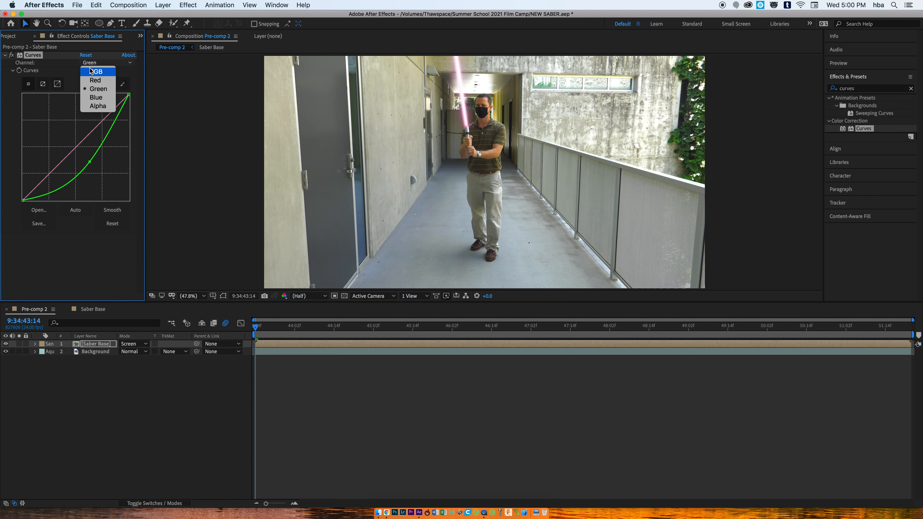
click(87, 56)
click(87, 55)
Step: Try lowering the midtones of the Blue channel curve, then reset the Curves effect
click(88, 63)
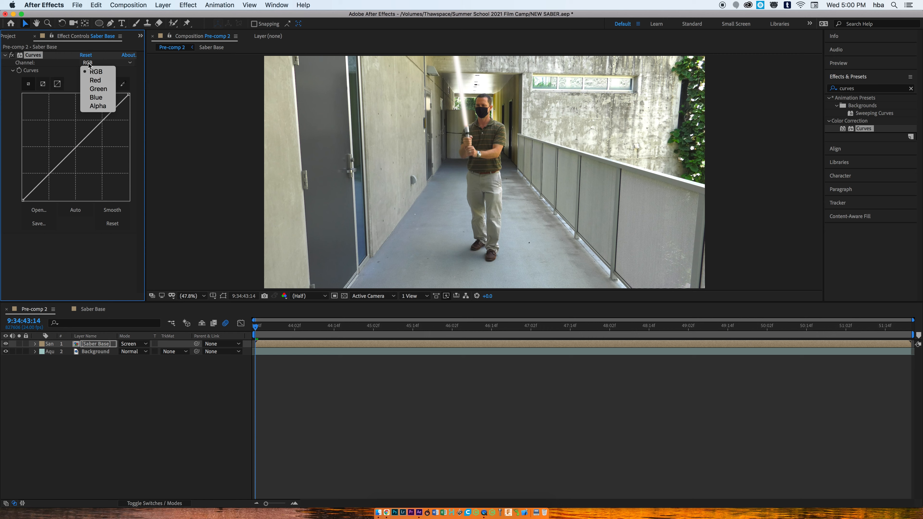
click(91, 99)
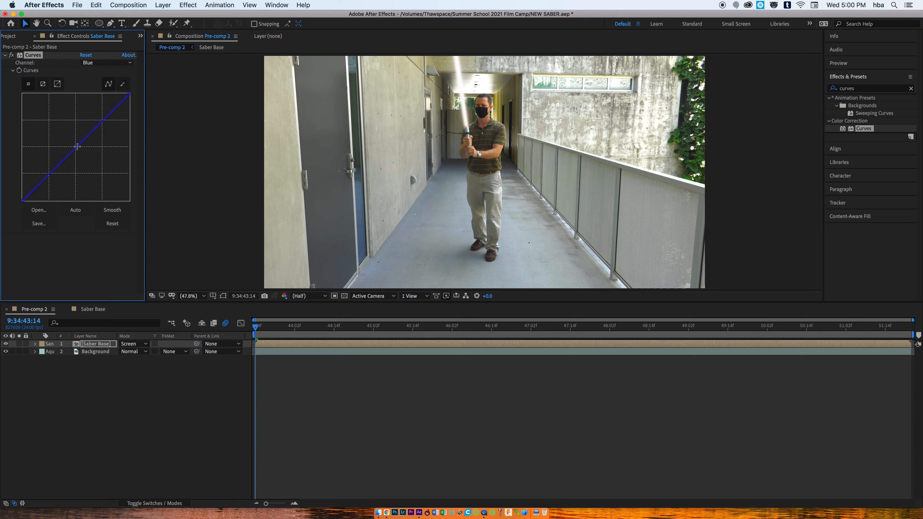
mouse_move(77, 147)
mouse_down()
mouse_move(63, 134)
mouse_move(90, 159)
mouse_up()
click(117, 62)
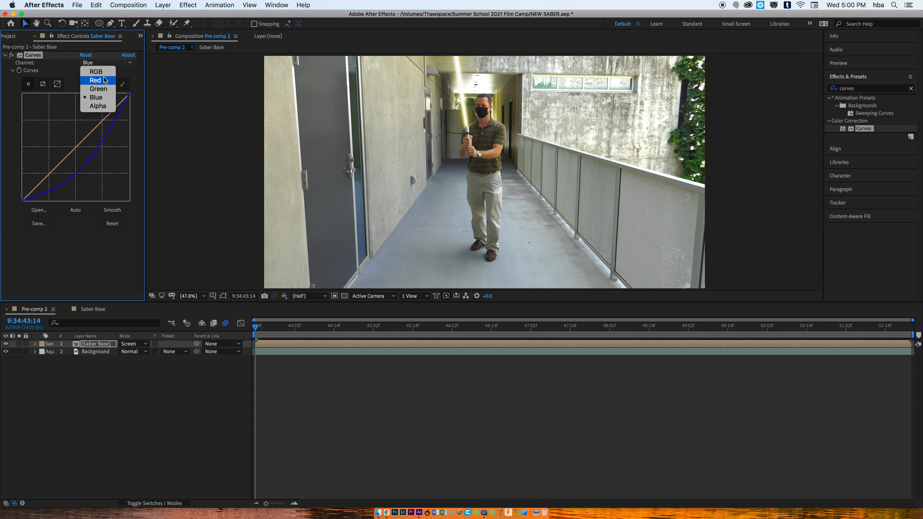
click(95, 71)
Step: Pull the middle of the Red channel curve well below the diagonal to give the saber a green-cyan glow
click(91, 63)
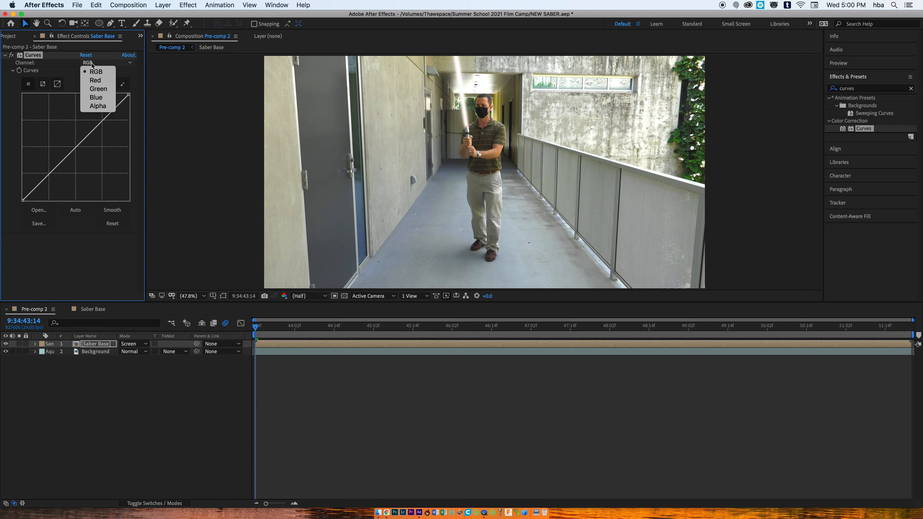
click(95, 80)
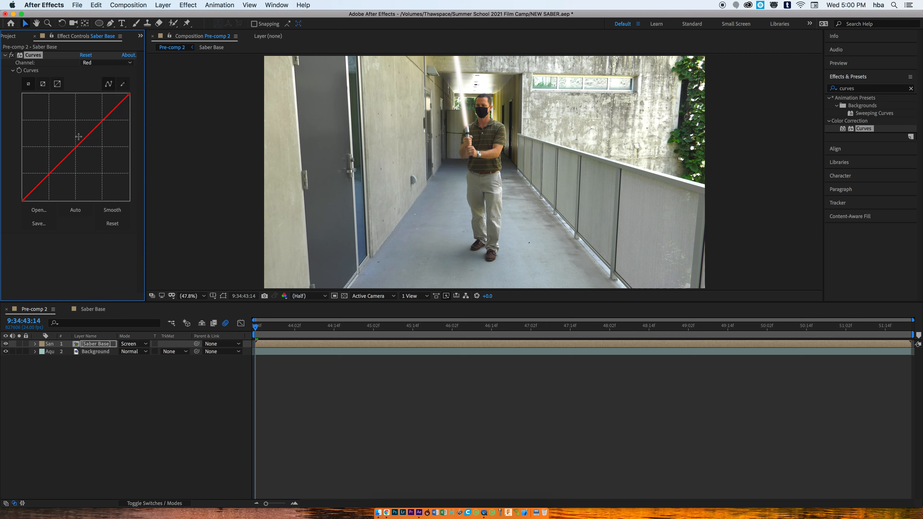
drag(78, 146, 93, 163)
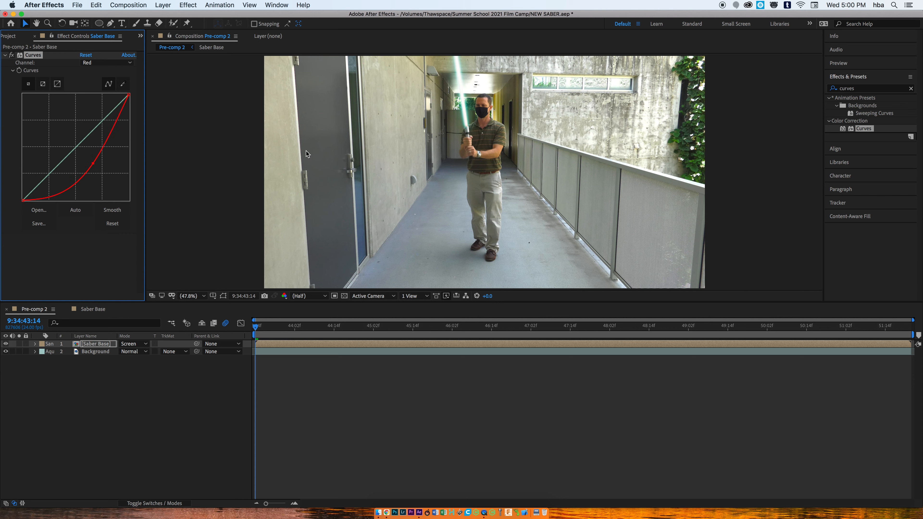
Step: Preview the colored saber in Pre-comp 2, stop playback and return to the first frame
key(space)
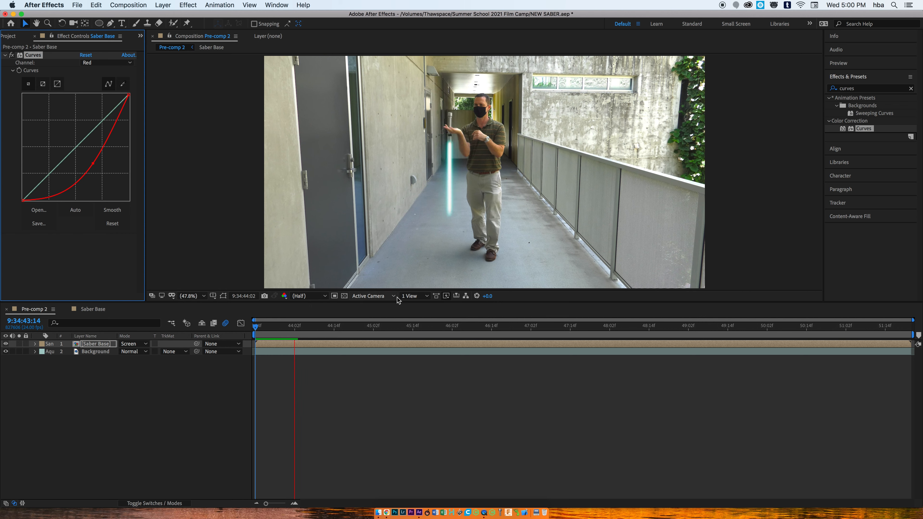
key(space)
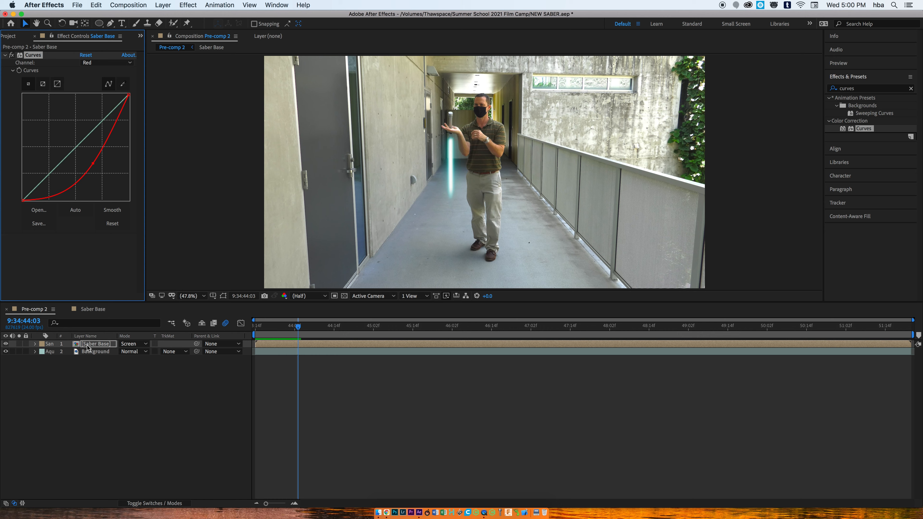
drag(298, 328, 255, 328)
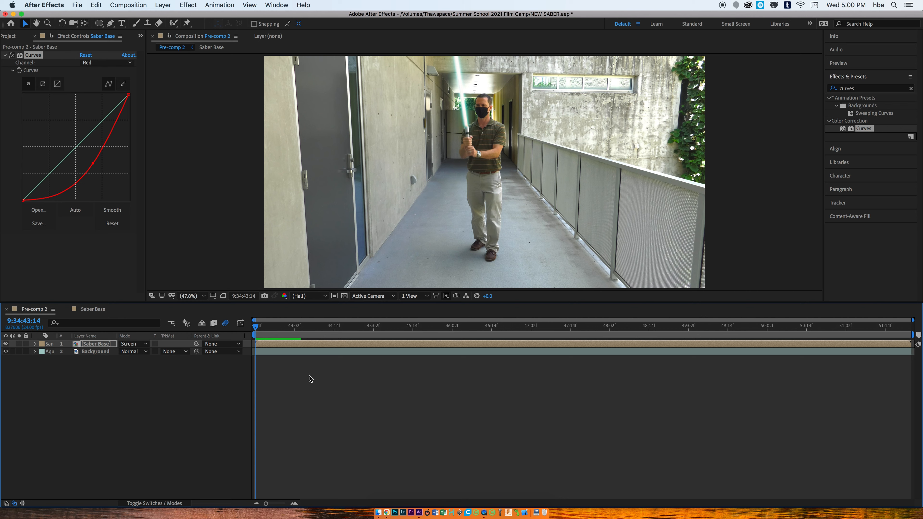
Step: Duplicate the Saber Base layer and apply the Color Correction Exposure effect to the upper copy
click(95, 345)
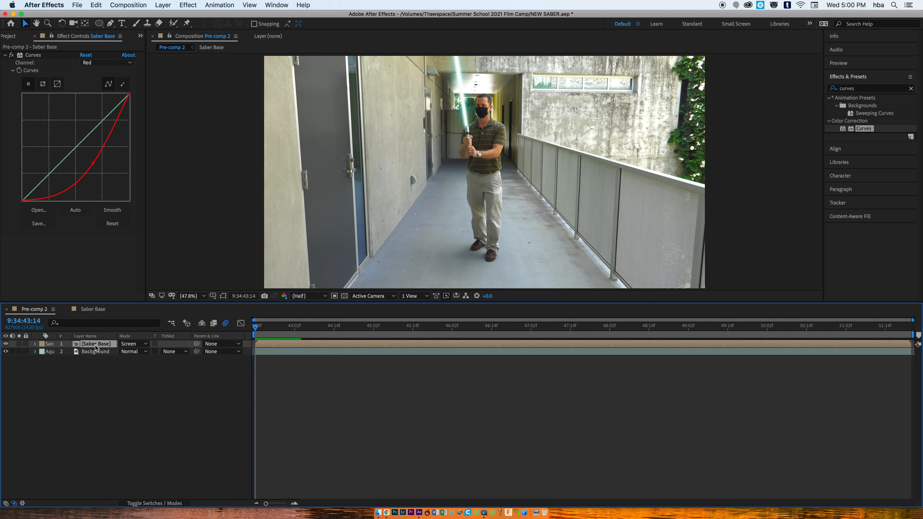
key(super+d)
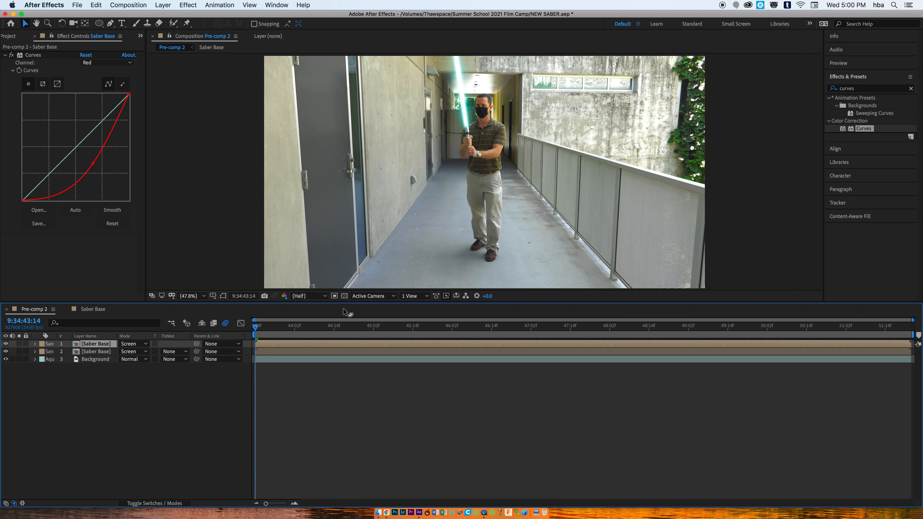
click(911, 89)
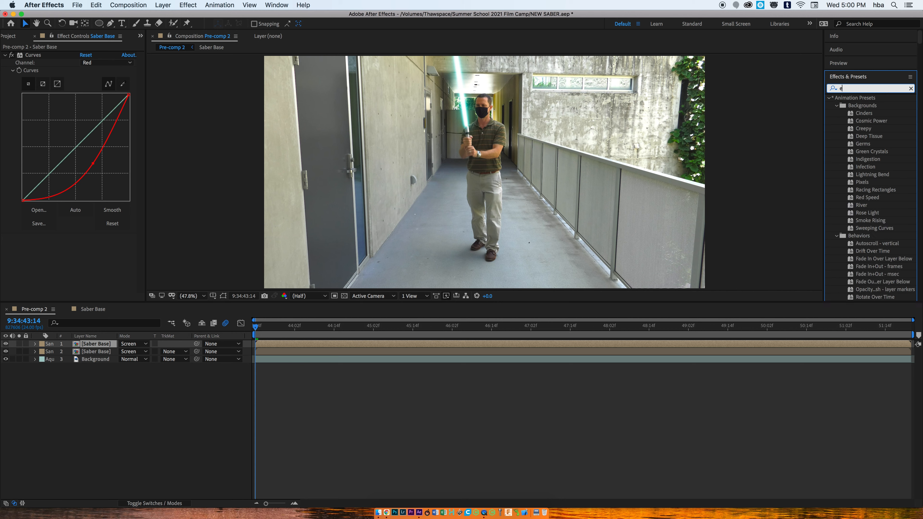
text(expos)
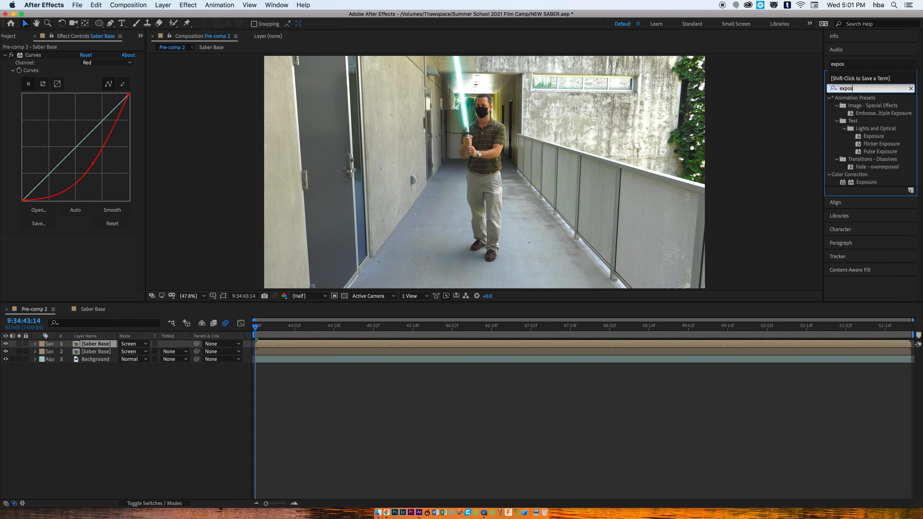
click(866, 183)
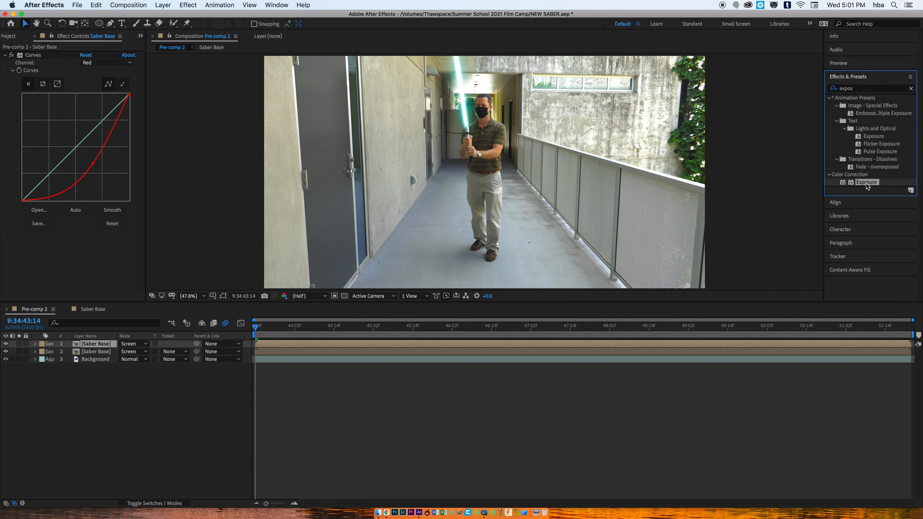
drag(865, 186, 689, 269)
drag(657, 328, 655, 346)
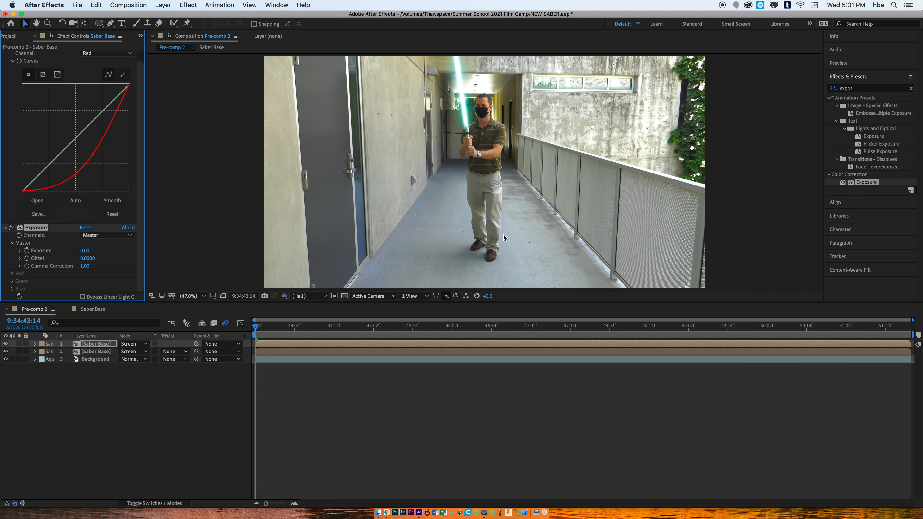
Step: Collapse the Curves graph and add the expression wiggle(12,5) to the master Exposure property of the upper Saber Base layer
click(12, 61)
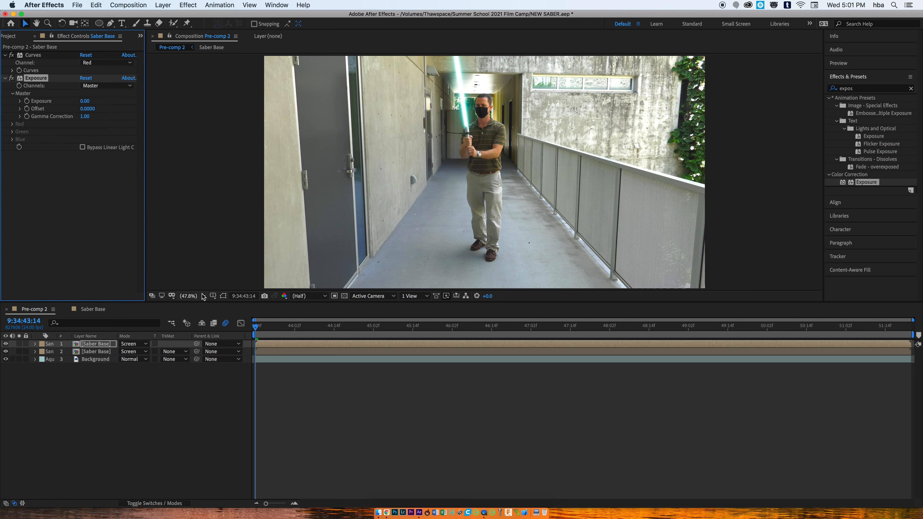
alt+click(27, 105)
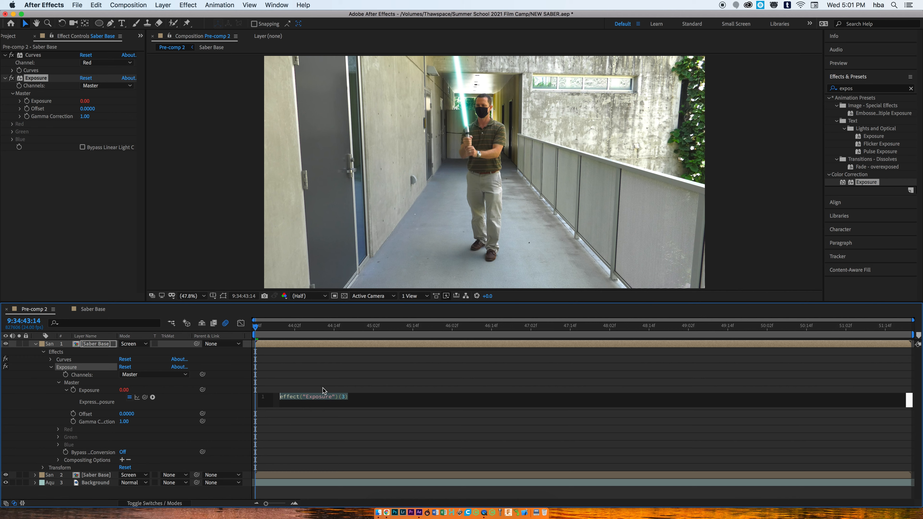
text(wiggle)
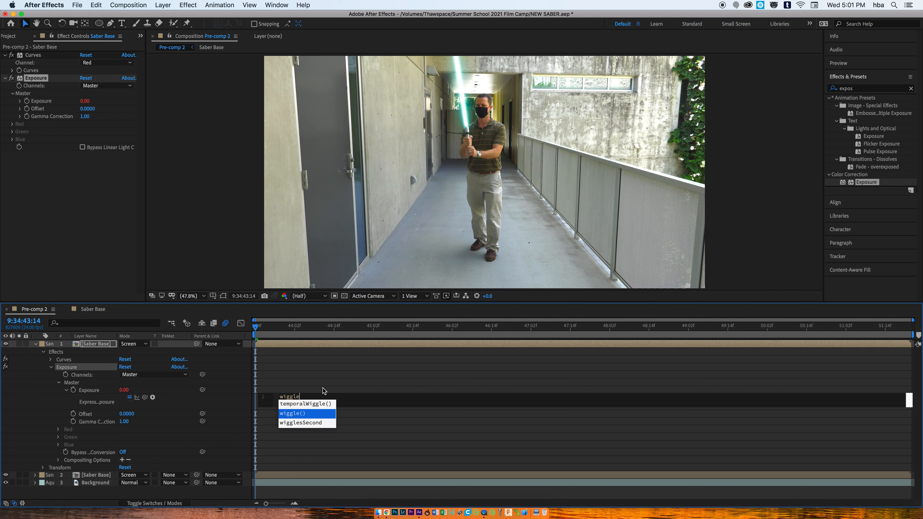
key(Return)
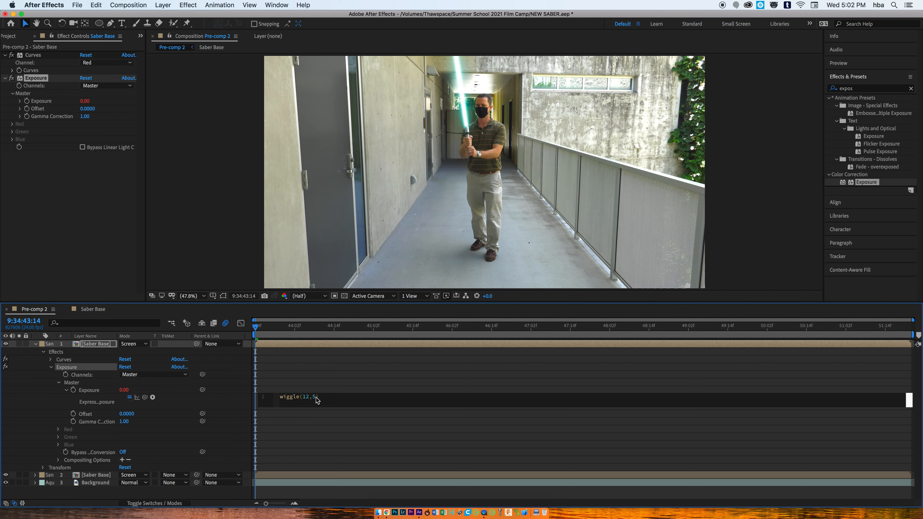
click(275, 330)
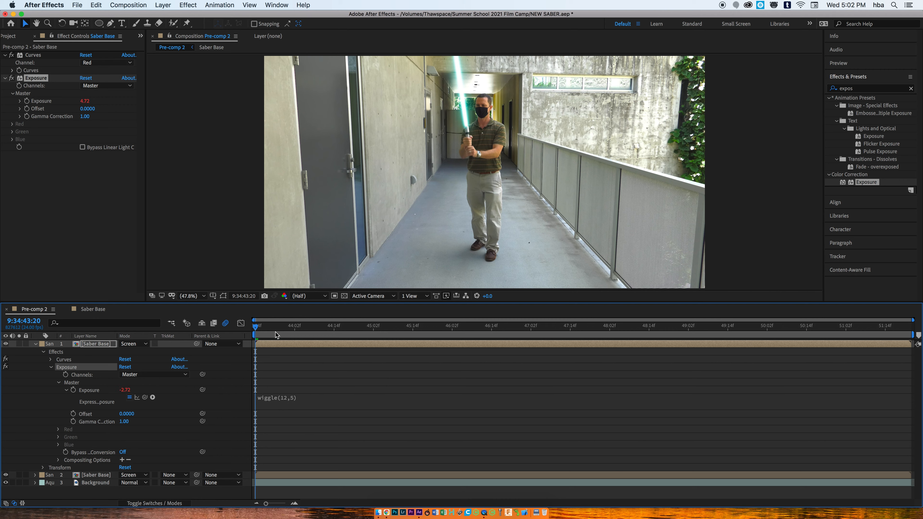
Step: Play back Pre-comp 2 from the first frame to check the saber's flicker
key(space)
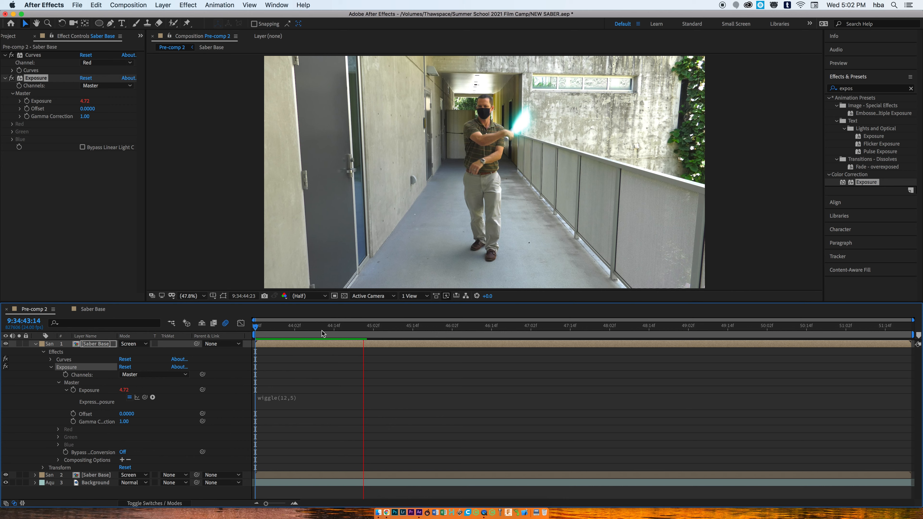
key(space)
key(space)
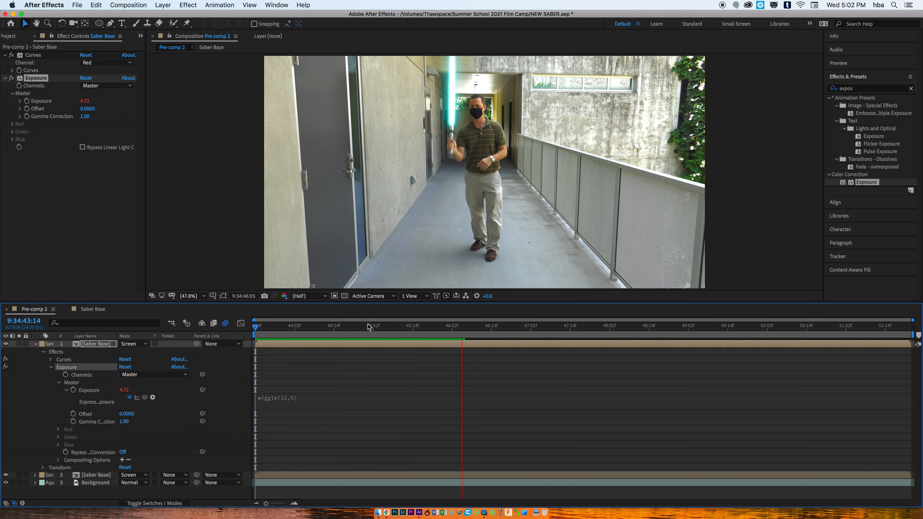
Step: Stop the preview, go to 9:34:44:11 and collapse the upper Saber Base layer's properties
click(334, 330)
drag(334, 332, 330, 329)
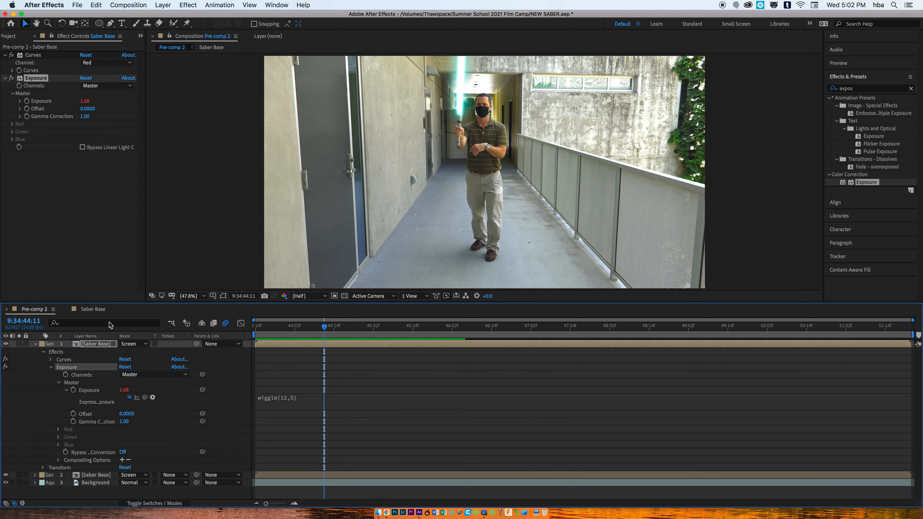
click(35, 344)
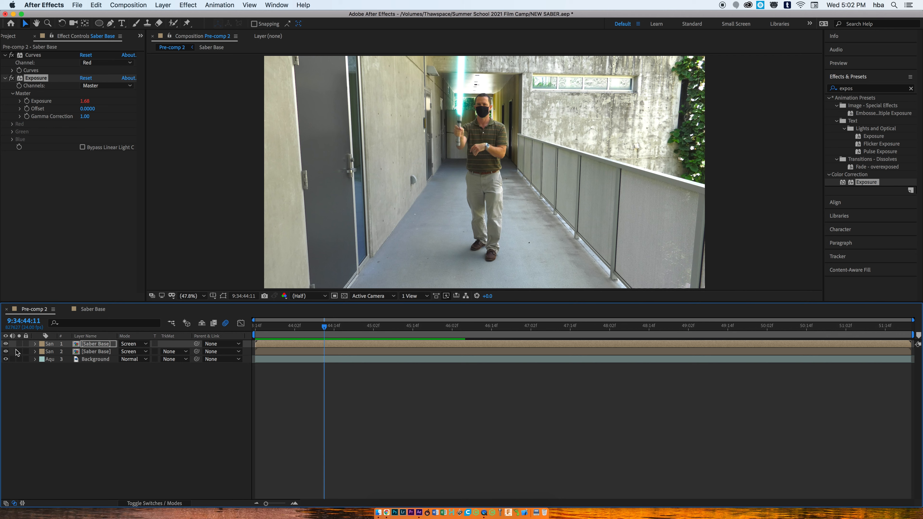
Step: Hide and reshow the lower and upper Saber Base layers in turn to compare how each contributes to the glow
click(5, 351)
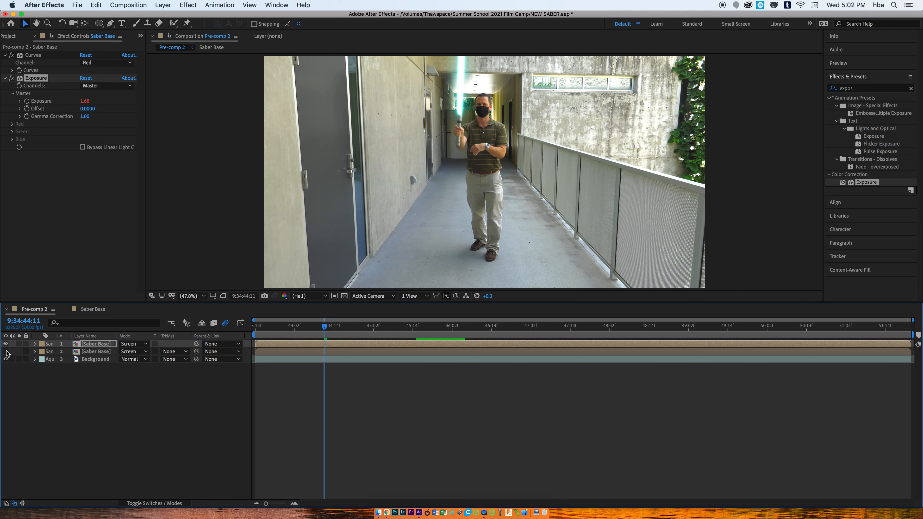
drag(324, 326, 406, 319)
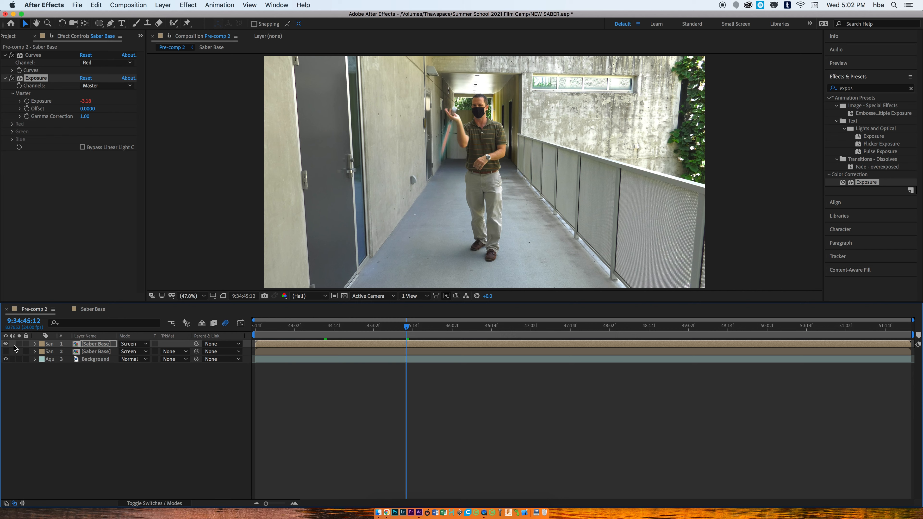
click(5, 351)
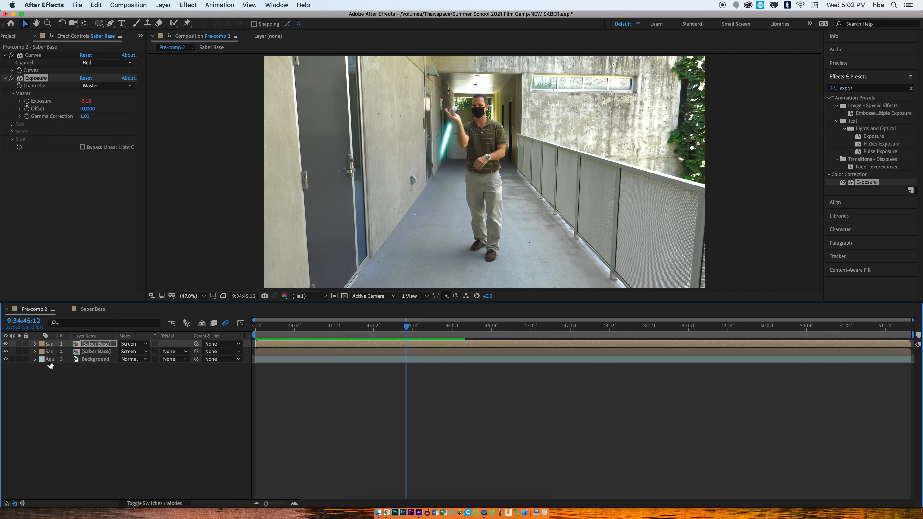
click(103, 345)
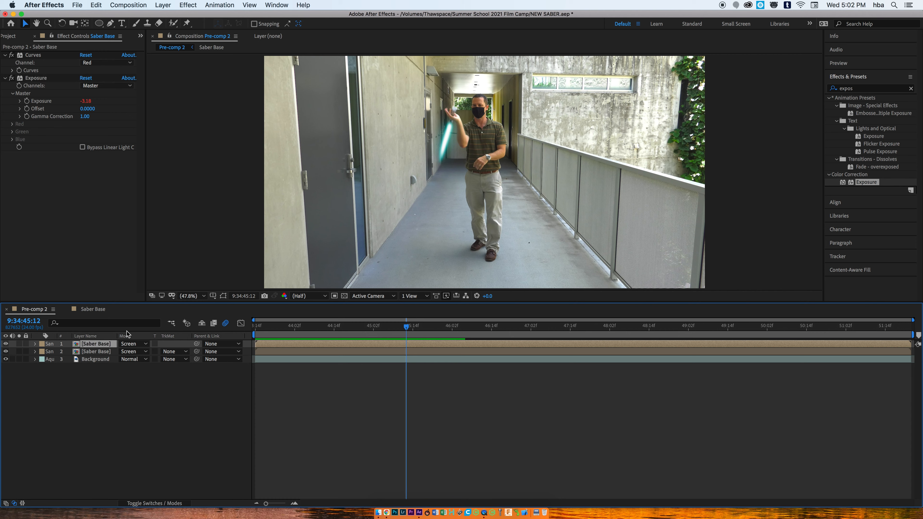
click(6, 344)
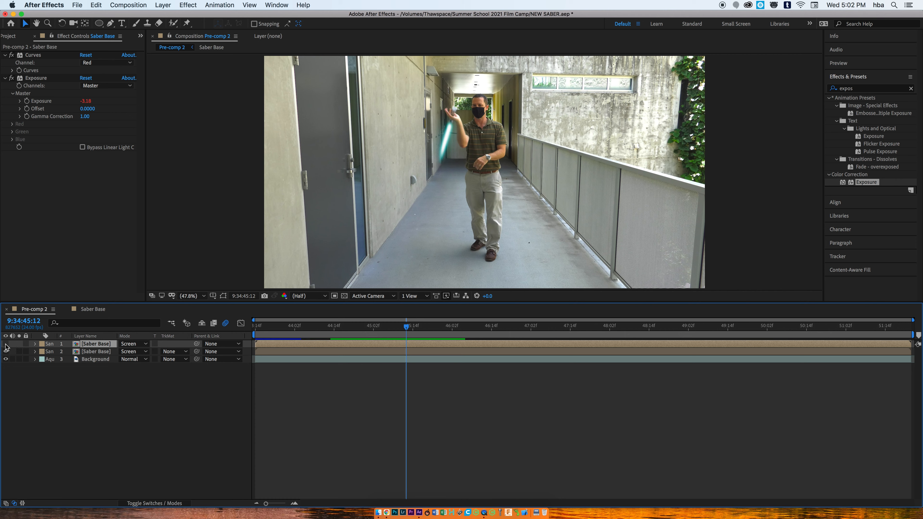
click(5, 343)
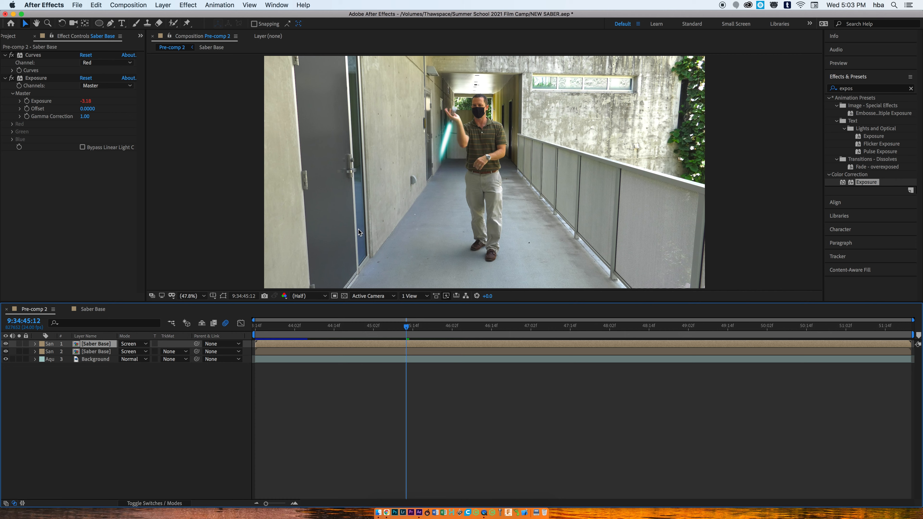
Step: Play back the flickering saber from the first frame and clear the effects search
key(space)
click(910, 88)
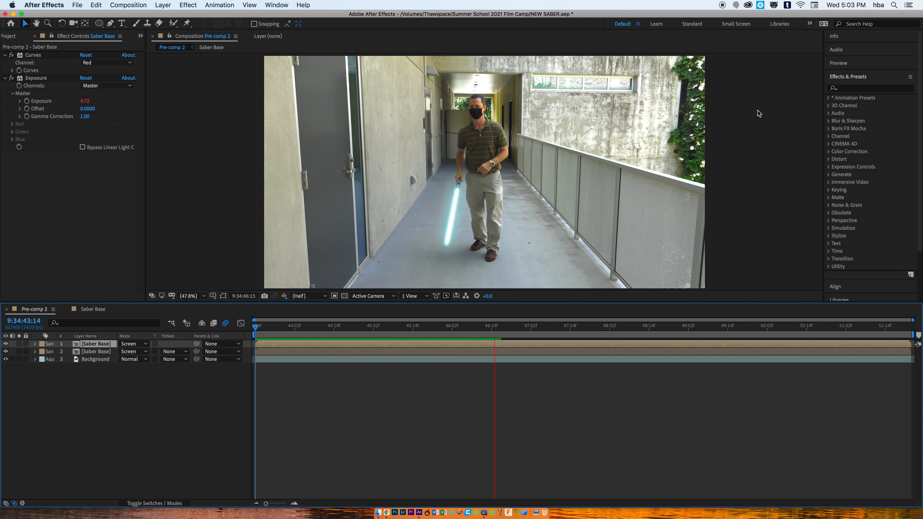
key(space)
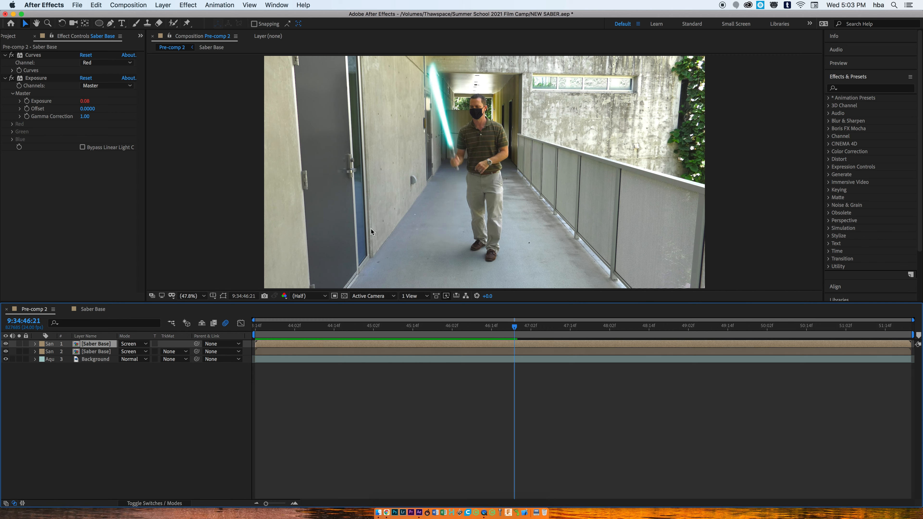
Step: Create a black solid named Laser and trim it to a short clip from about 9:34:48:13 to 9:34:49:01
drag(514, 326, 665, 320)
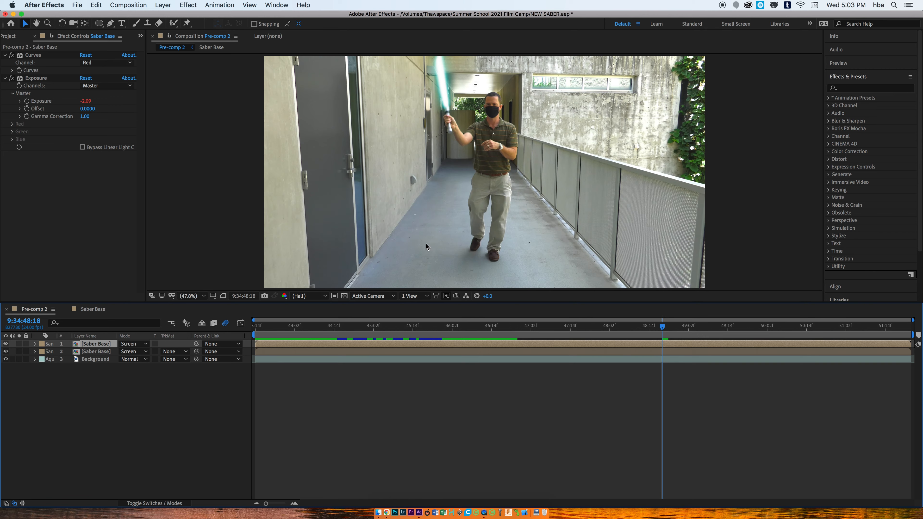
click(159, 4)
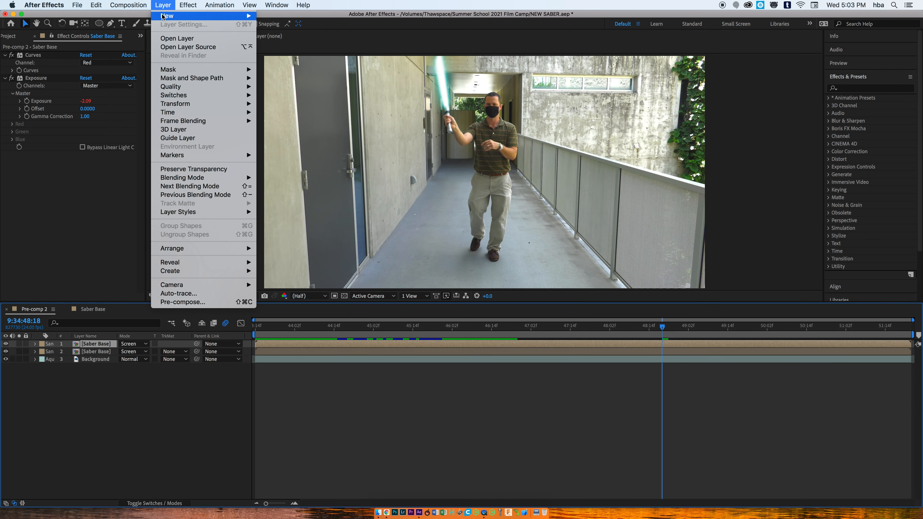
mouse_move(240, 17)
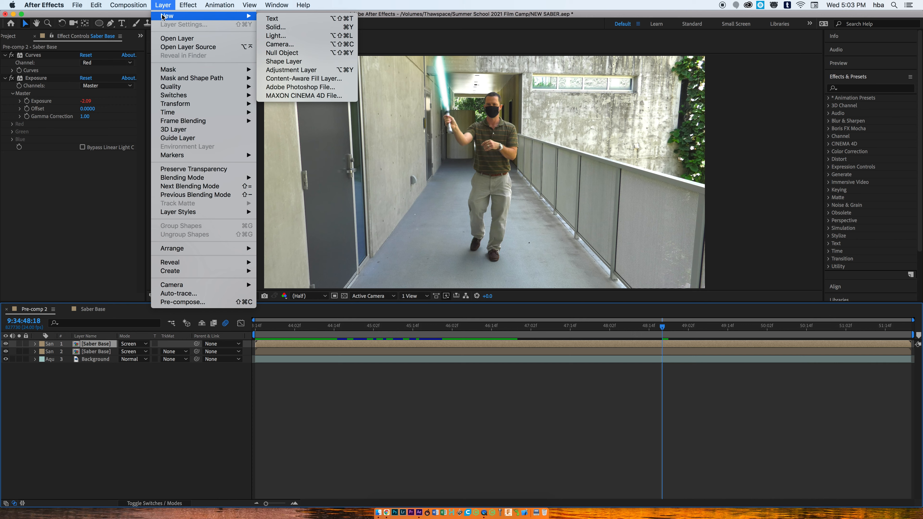
click(270, 27)
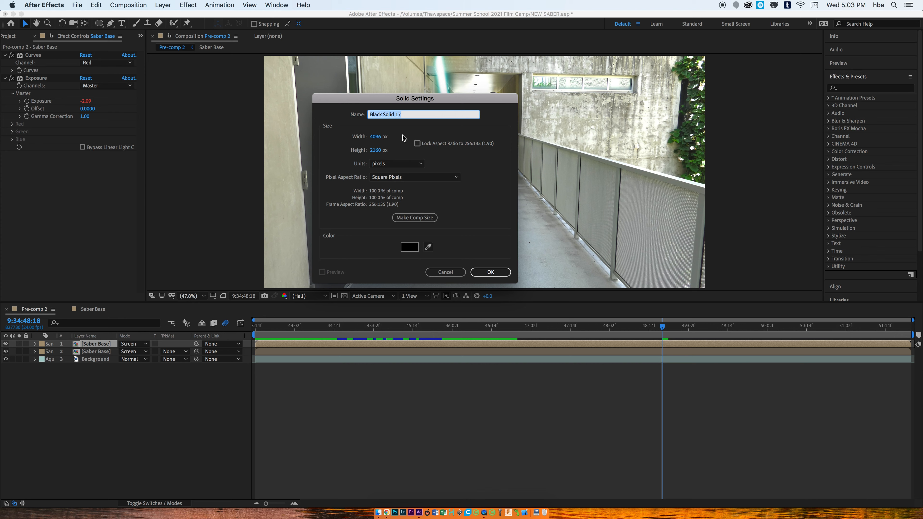
text(Laser)
click(490, 272)
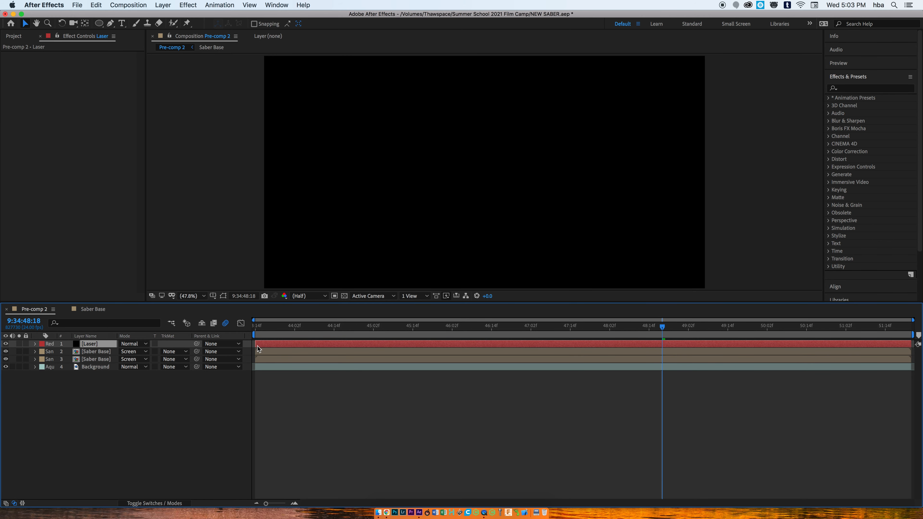
drag(256, 345, 648, 345)
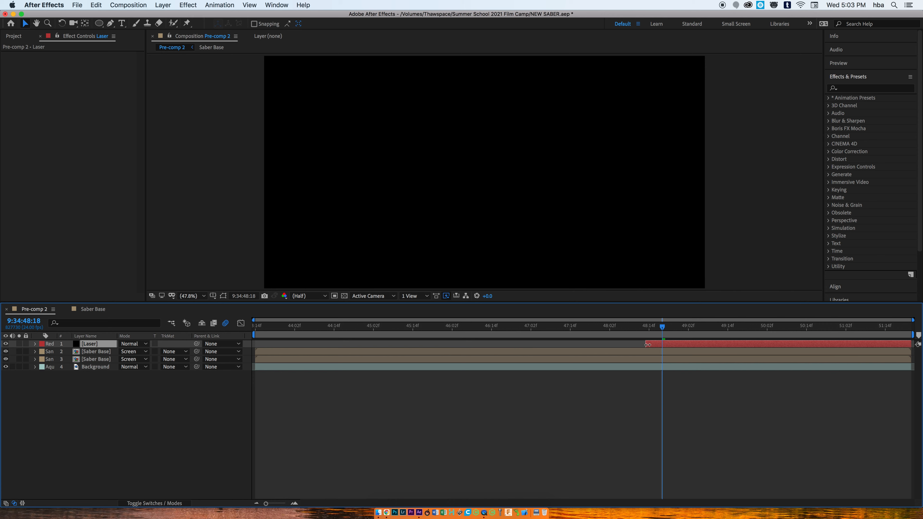
drag(904, 343, 640, 326)
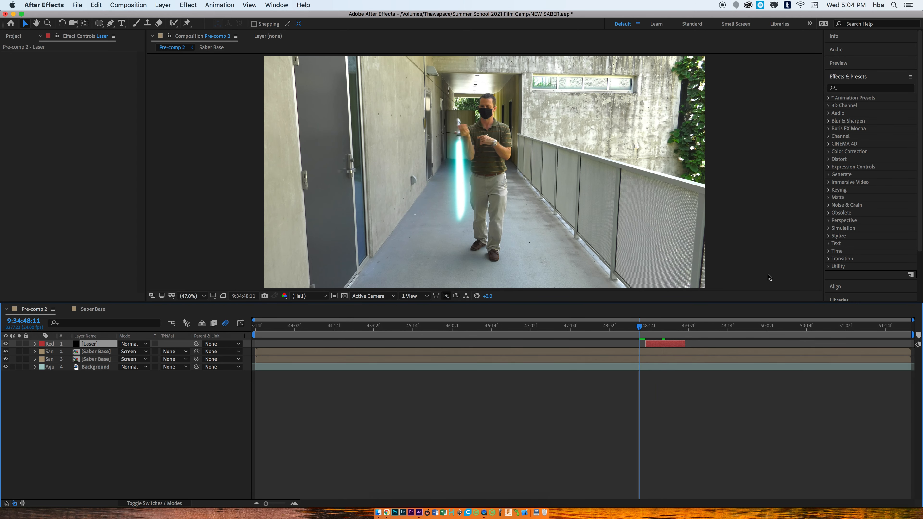
Step: Apply the Generate Beam effect to the Laser layer and go to 9:34:48:17 inside the clip
click(863, 89)
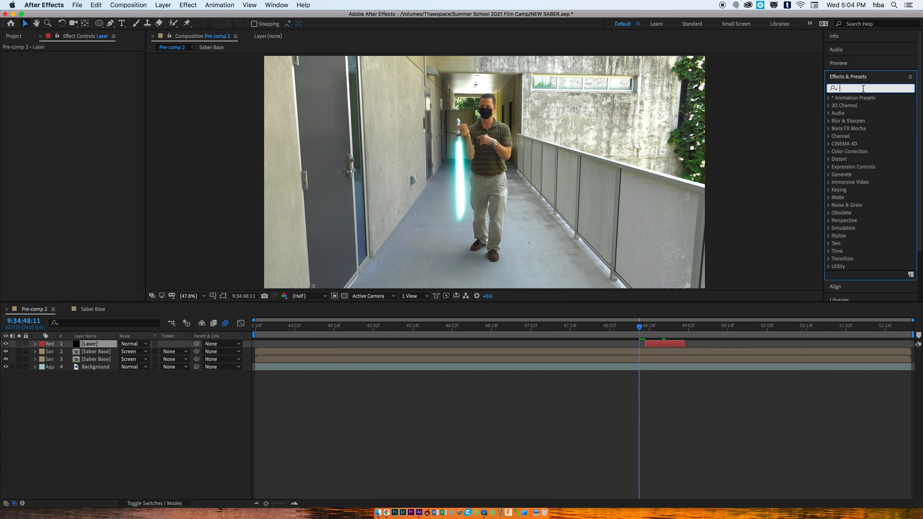
text(beam)
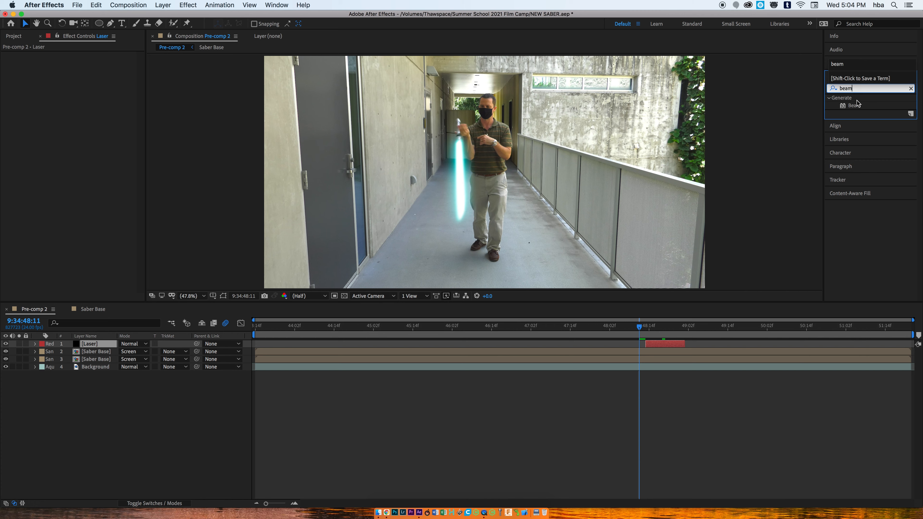
drag(851, 106, 671, 346)
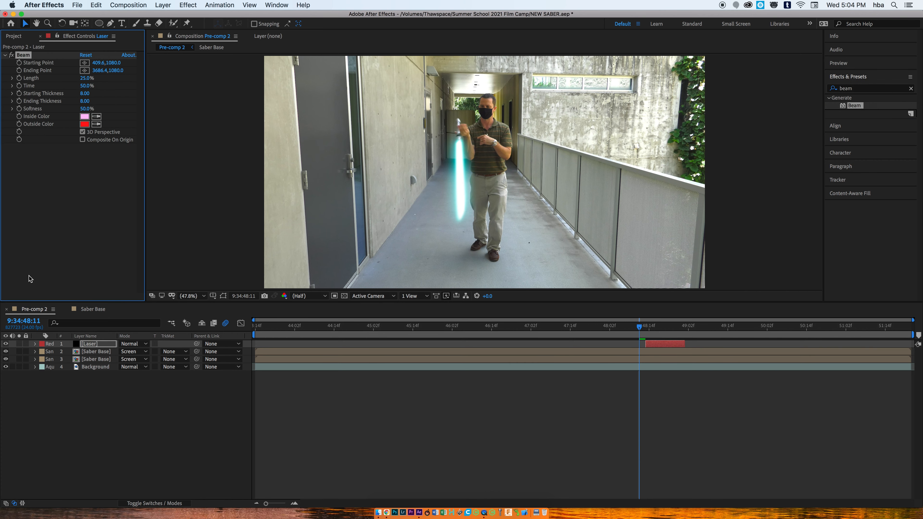
drag(645, 325, 659, 327)
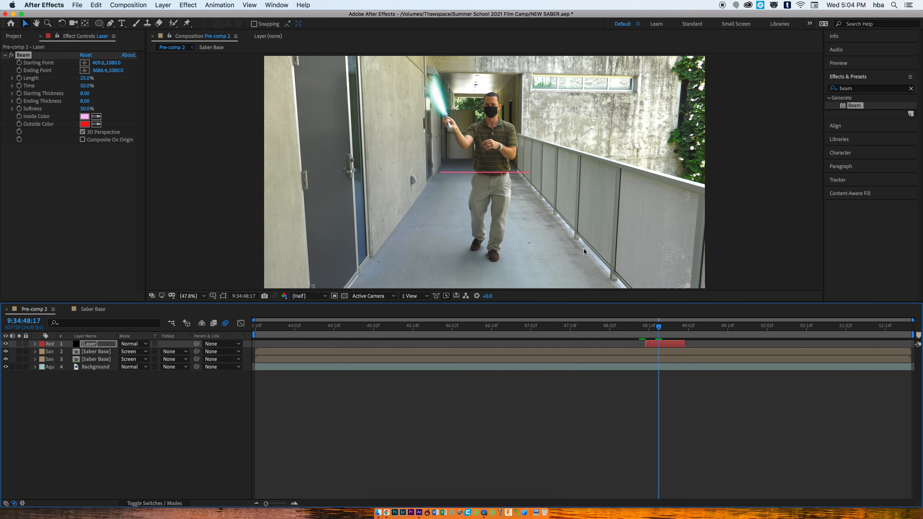
Step: Try out the Beam's Composite On Origin, Length and Time settings and reset the effect
click(82, 140)
click(83, 140)
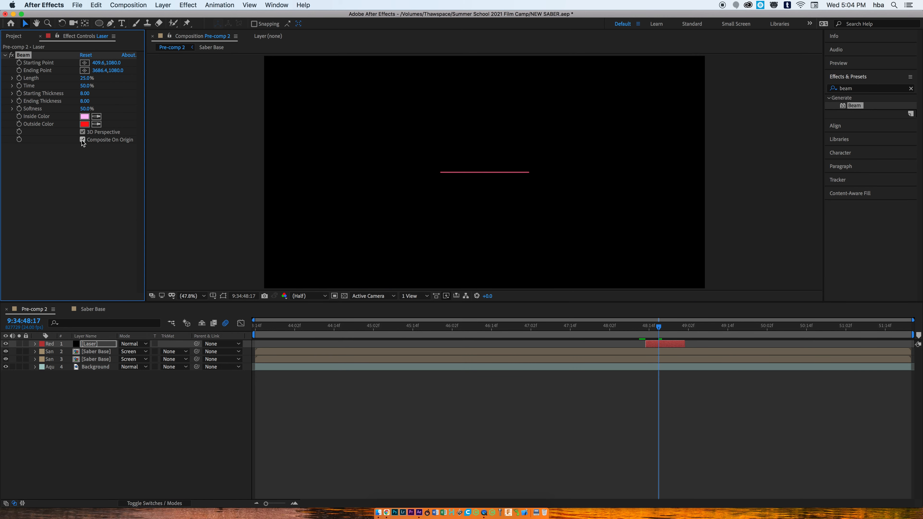
click(82, 140)
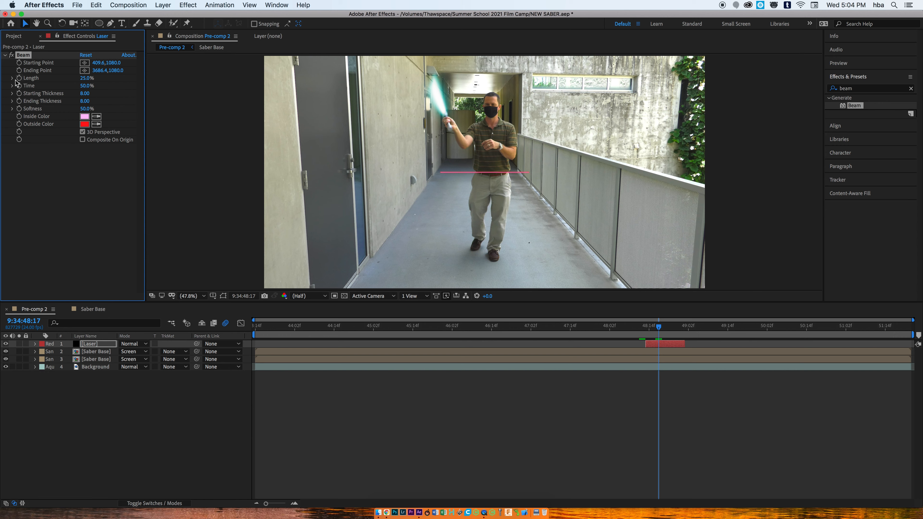
drag(132, 82, 106, 79)
mouse_move(86, 87)
mouse_down()
mouse_move(53, 80)
mouse_move(74, 77)
mouse_up()
click(86, 55)
Step: Show the layer controls and set the Beam's Time to 50% and its Length to 44%
click(250, 5)
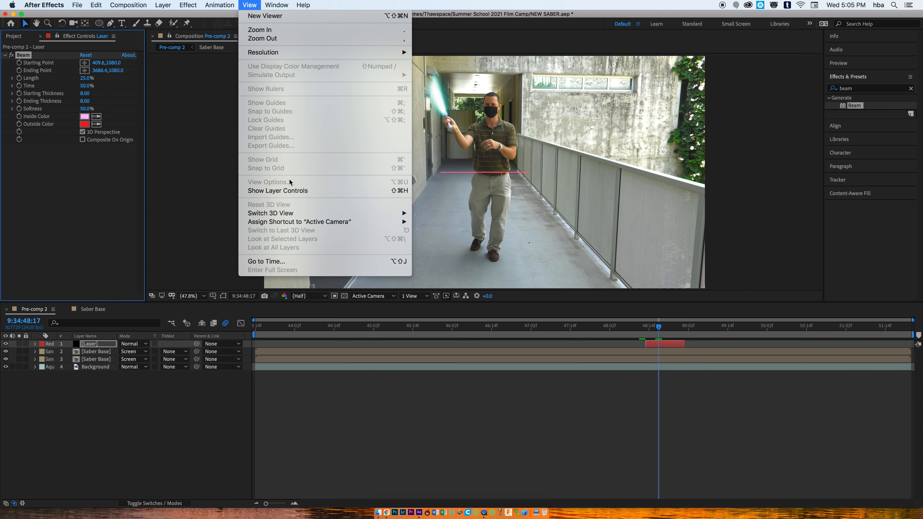
click(289, 187)
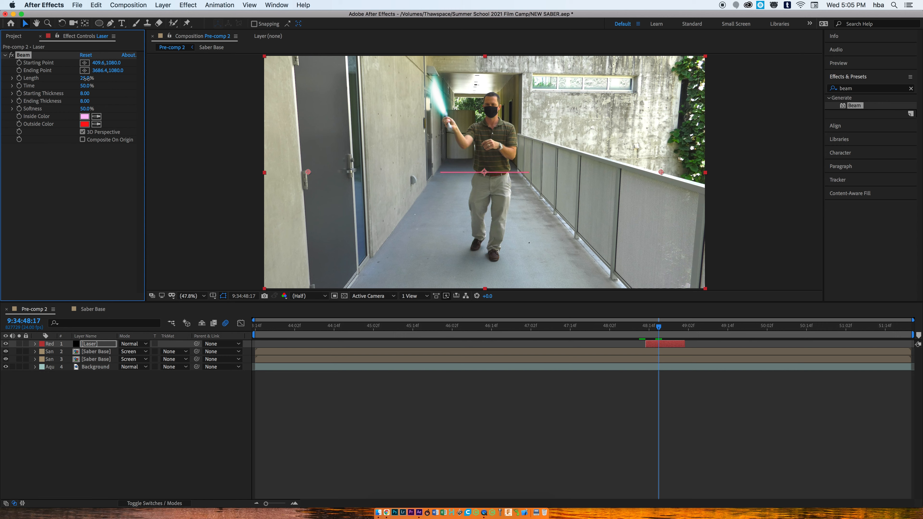
drag(86, 79, 146, 83)
drag(86, 88, 55, 109)
drag(86, 86, 122, 91)
click(84, 86)
text(50)
key(Return)
drag(87, 78, 71, 79)
Step: Recolor the Beam with a dark orange Outside Color and a pale yellow Inside Color, FFFDD6
click(84, 123)
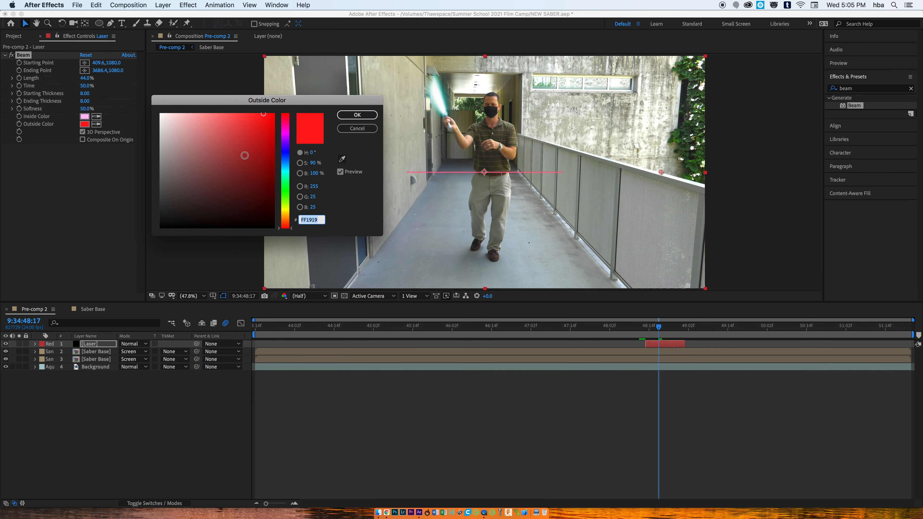
mouse_move(286, 228)
mouse_down()
mouse_move(285, 209)
mouse_move(285, 218)
mouse_up()
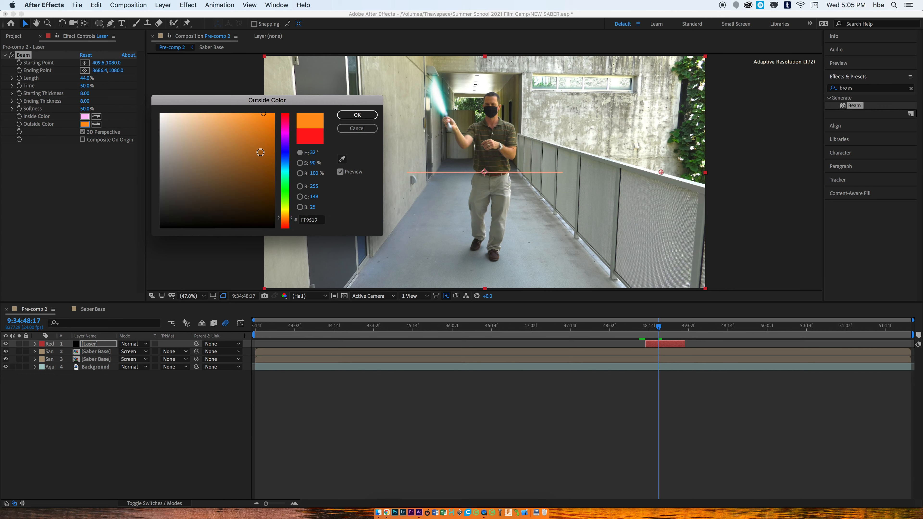
click(357, 115)
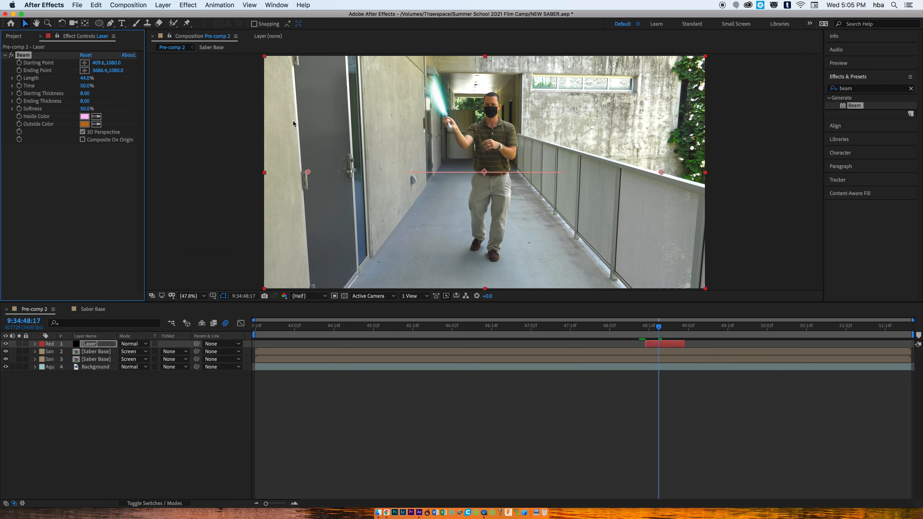
click(84, 116)
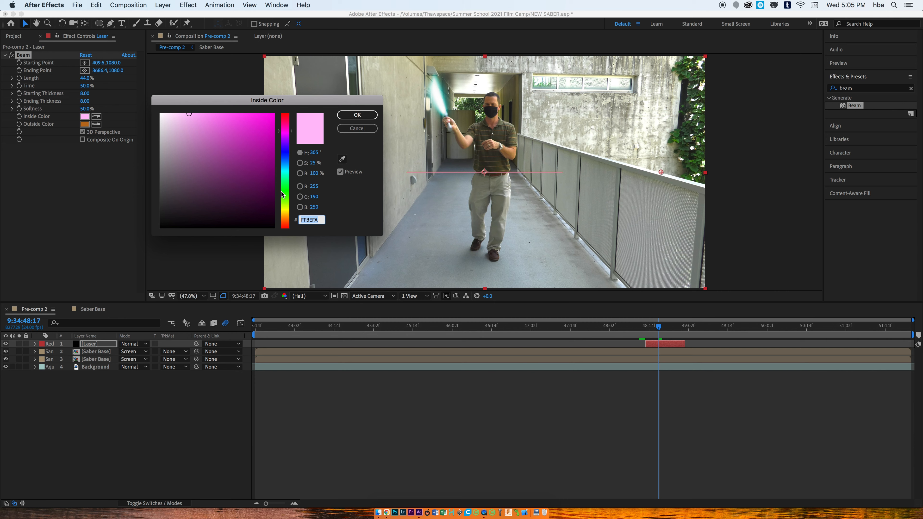
click(285, 210)
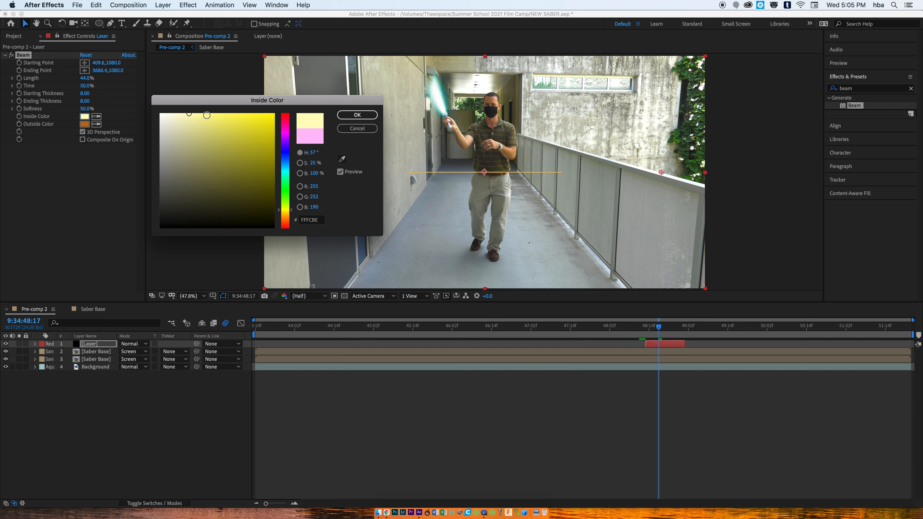
drag(187, 113, 178, 113)
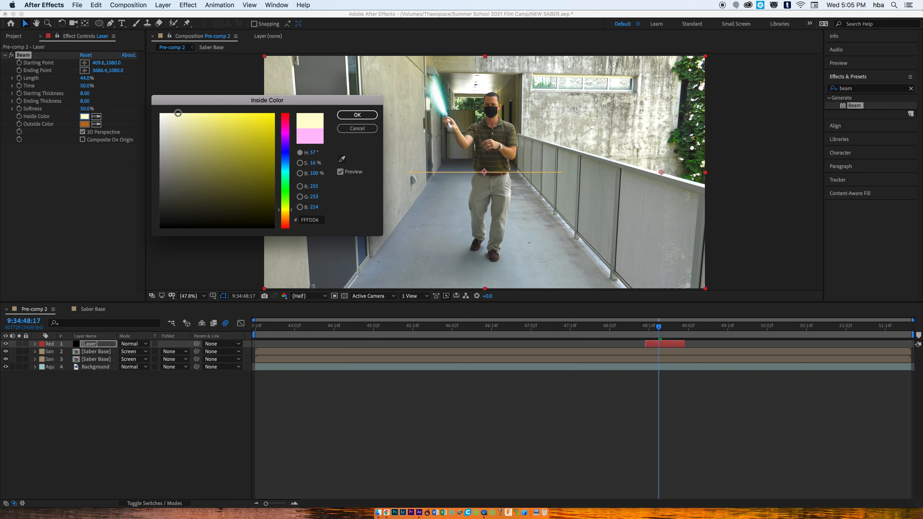
click(363, 116)
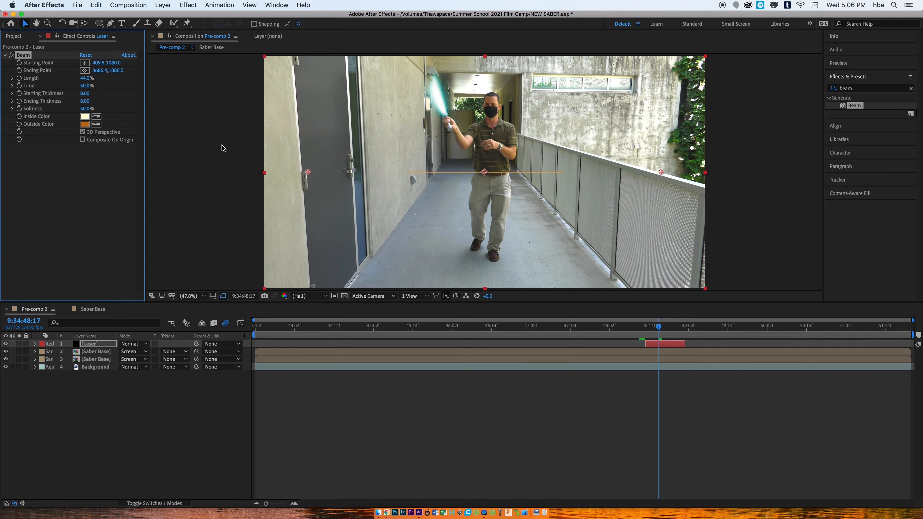
Step: Move the Beam's Starting Point off frame to about -289.5, 690.7, set its Length to 100% and scrub to 9:34:49:01
drag(308, 173, 234, 130)
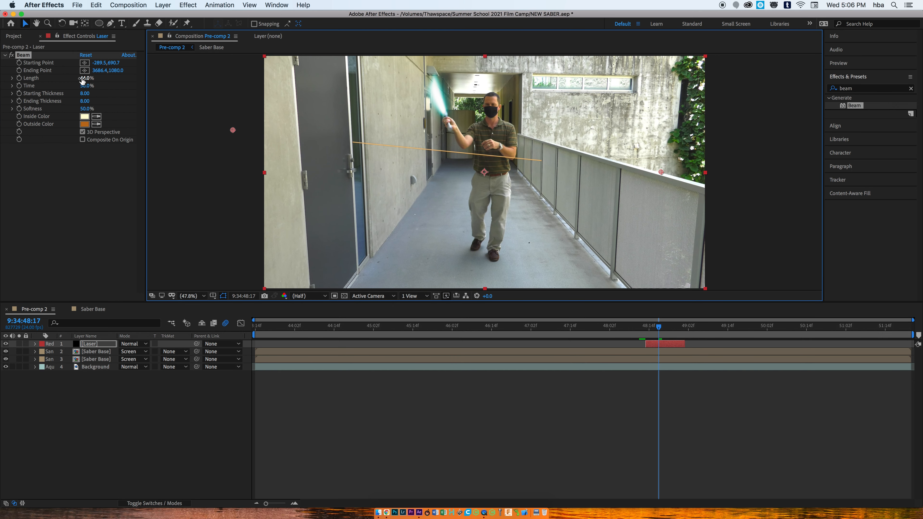
drag(82, 79, 171, 87)
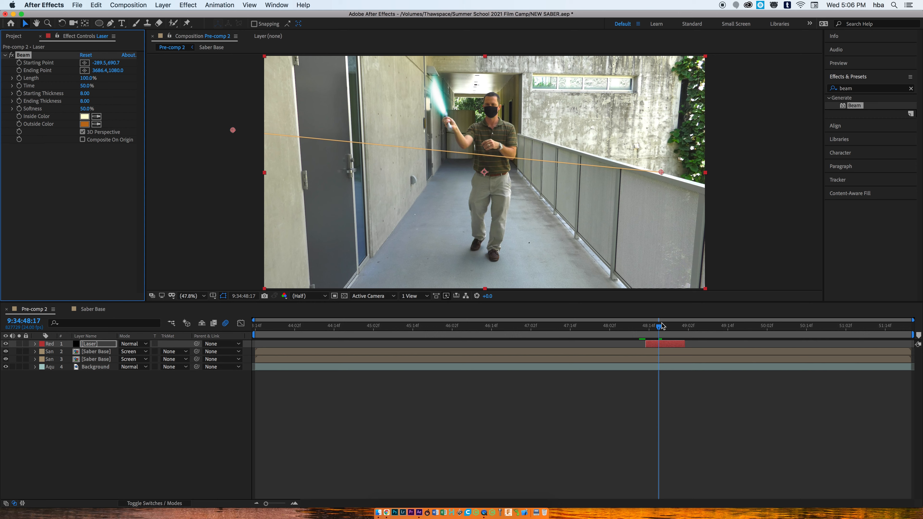
drag(659, 324, 685, 320)
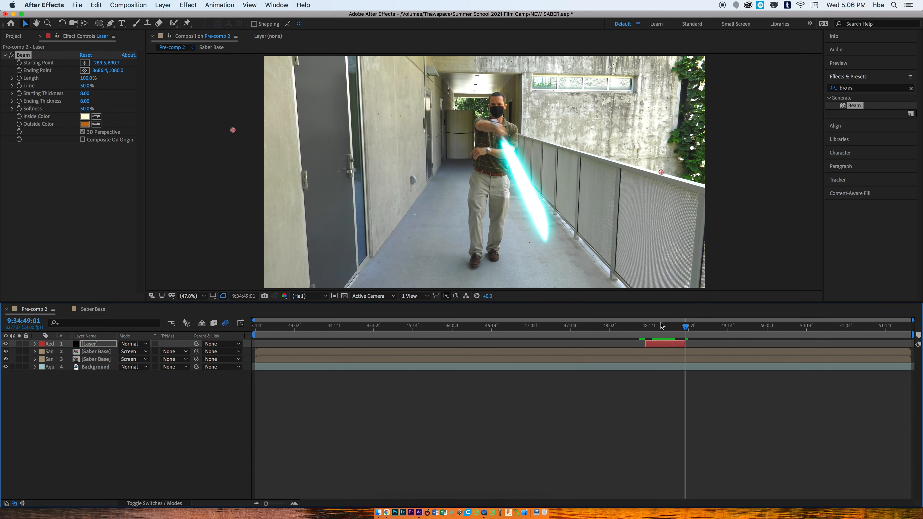
Step: Extend the end of the Laser layer past the playhead and move the Beam's Ending Point onto the saber at about 2325.9, 1088.4
drag(684, 344, 702, 342)
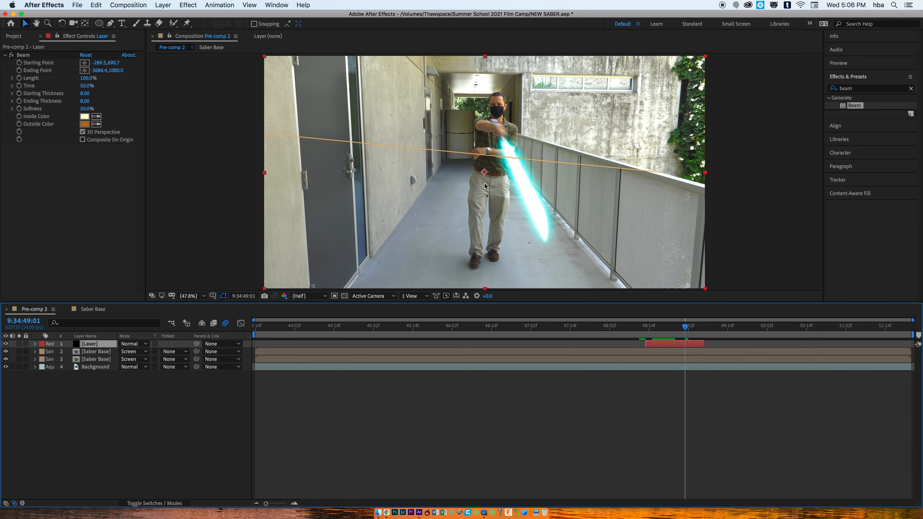
click(26, 57)
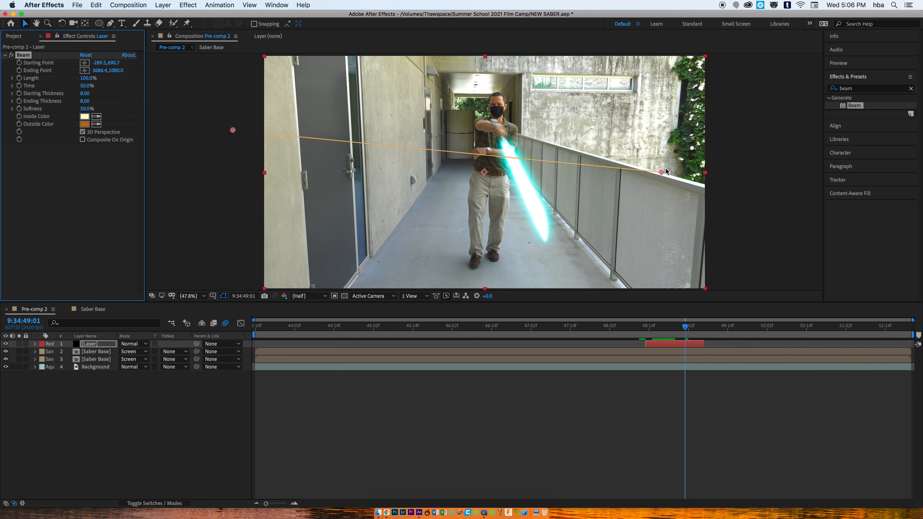
drag(665, 171, 516, 175)
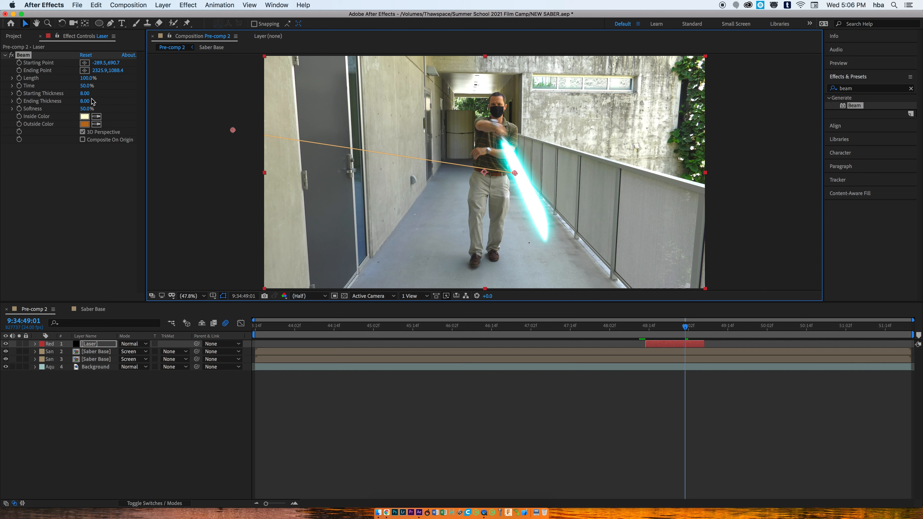
Step: Set the Beam's Starting Thickness to 62.80 and Ending Thickness to 21.10, with its points at about -76.0, 720.0 and 2346.9, 1071.6
drag(86, 95, 347, 107)
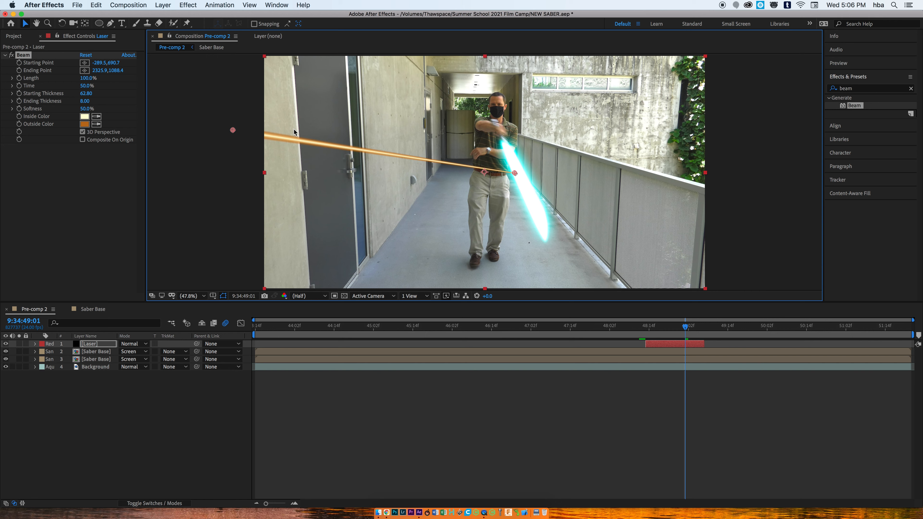
drag(233, 127, 256, 132)
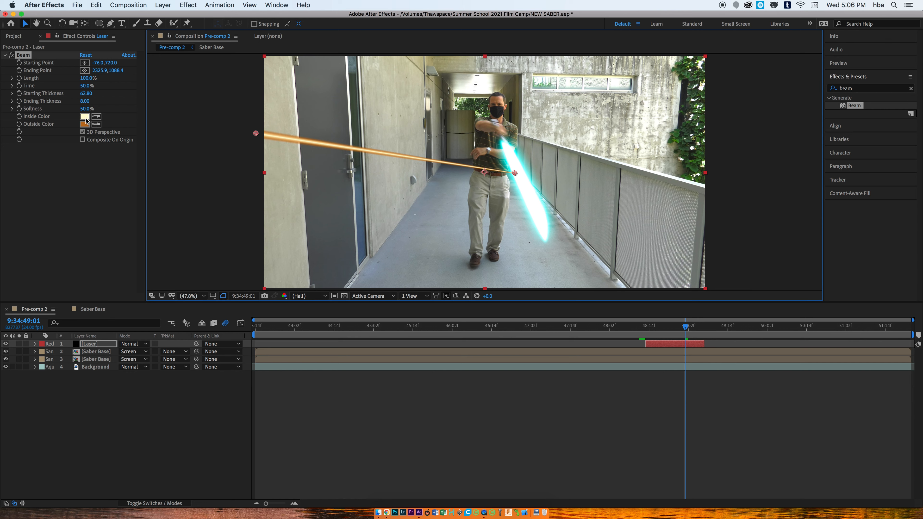
drag(86, 101, 149, 107)
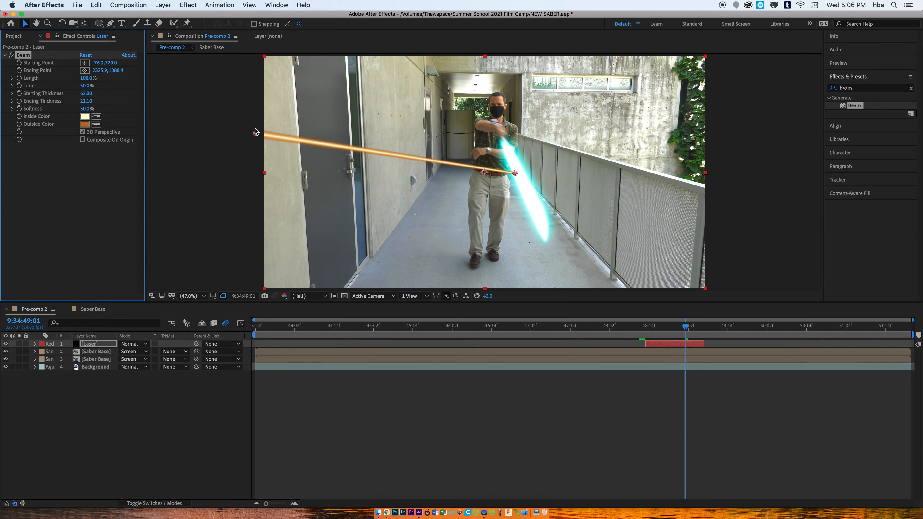
drag(515, 173, 516, 170)
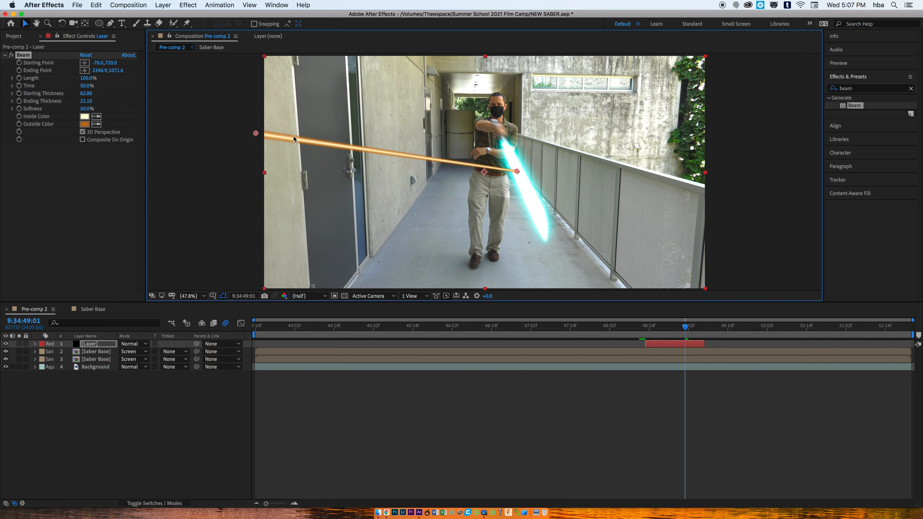
Step: Compare the Add and Screen blending modes on the Laser layer and settle on Add
mouse_move(684, 325)
mouse_down()
mouse_move(639, 322)
mouse_move(697, 320)
mouse_move(686, 317)
mouse_up()
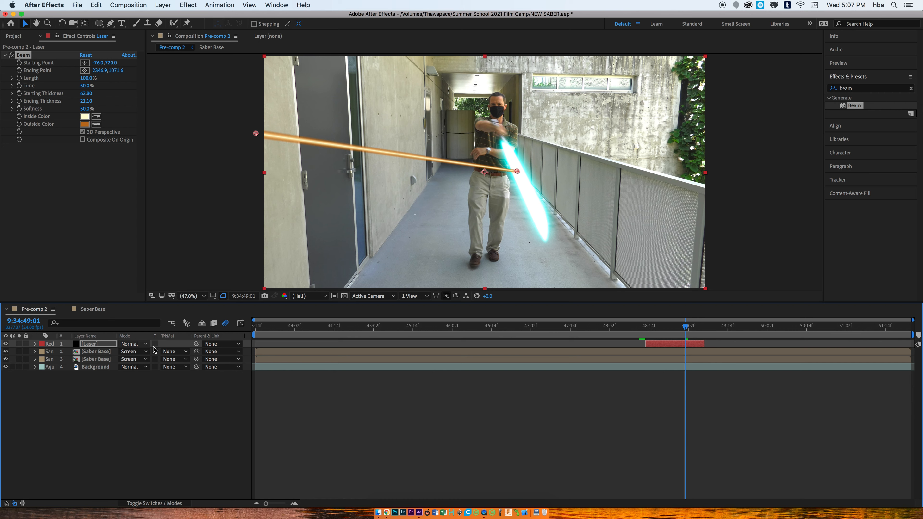
click(174, 504)
click(173, 504)
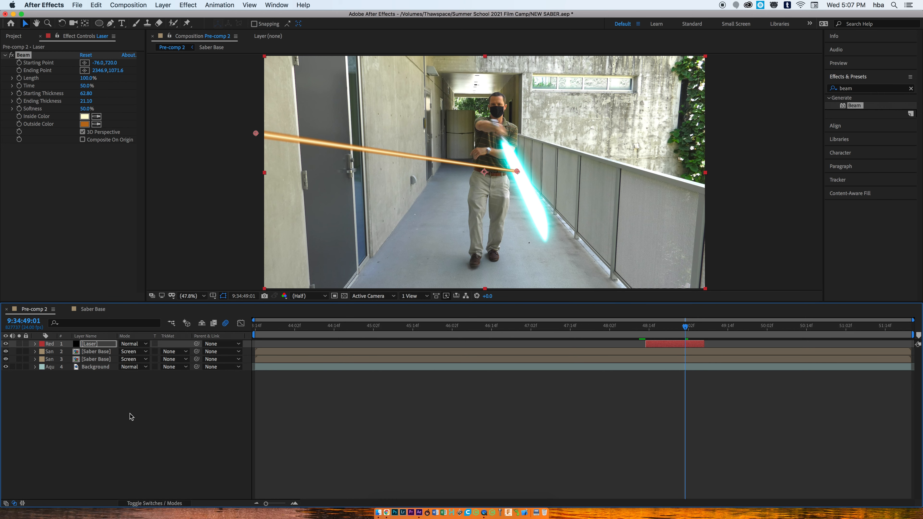
click(132, 343)
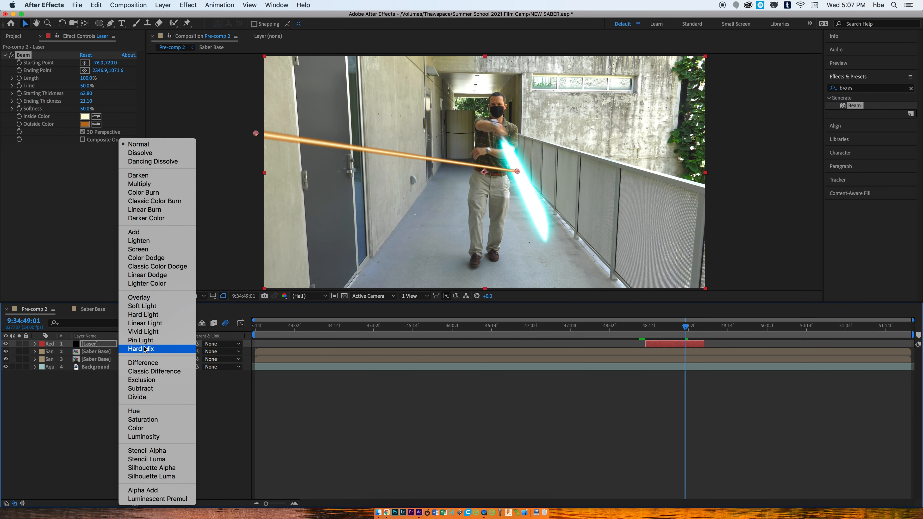
click(152, 233)
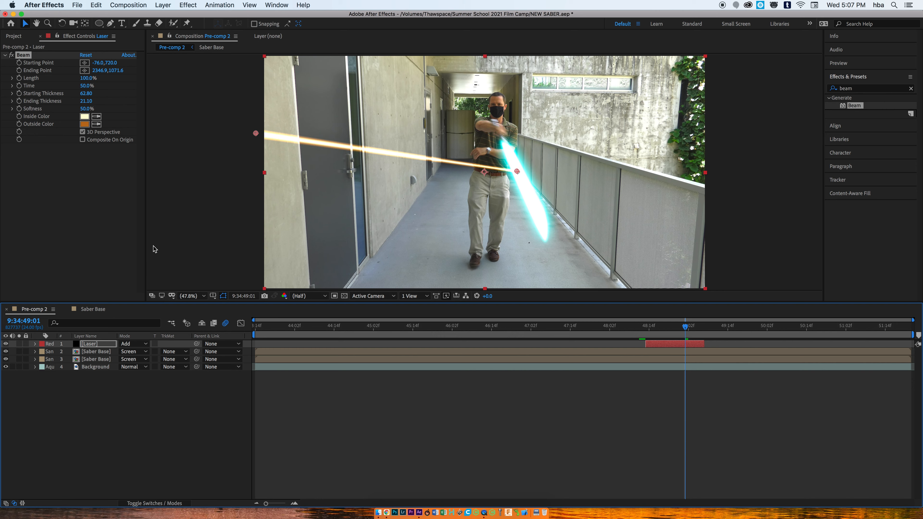
click(137, 344)
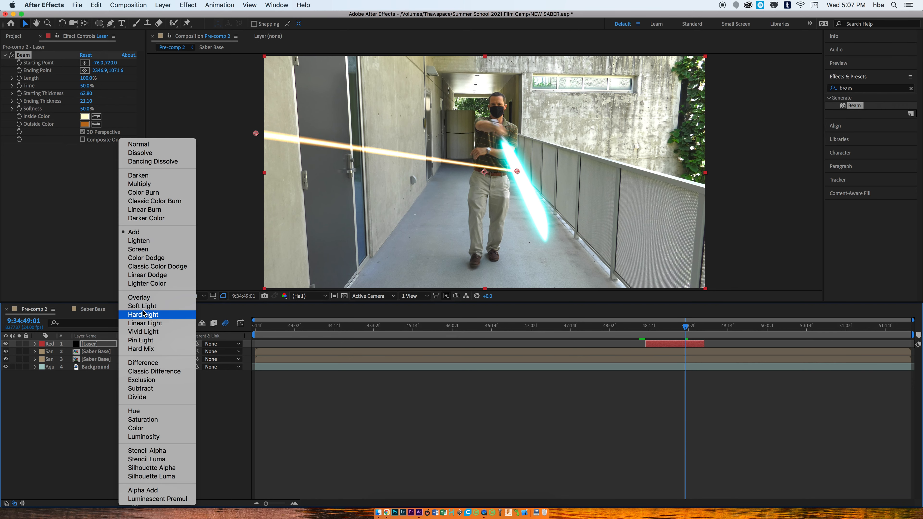
click(142, 249)
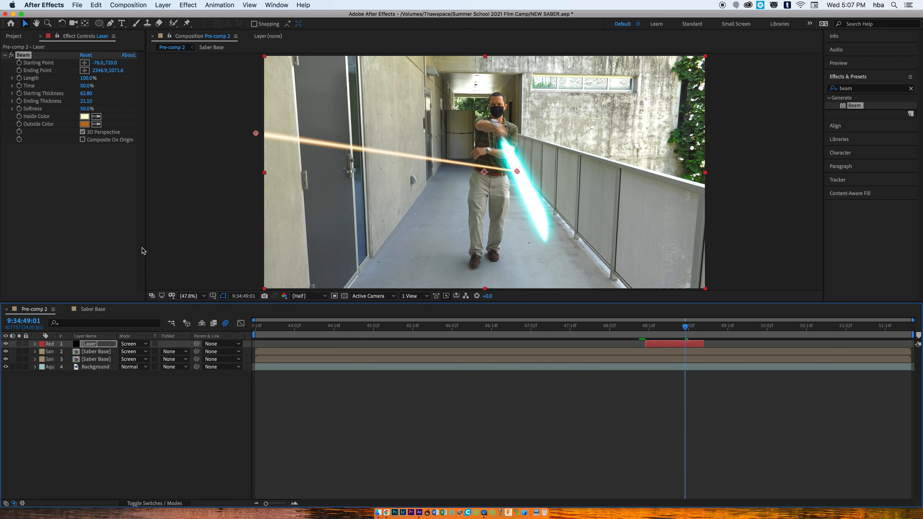
click(139, 344)
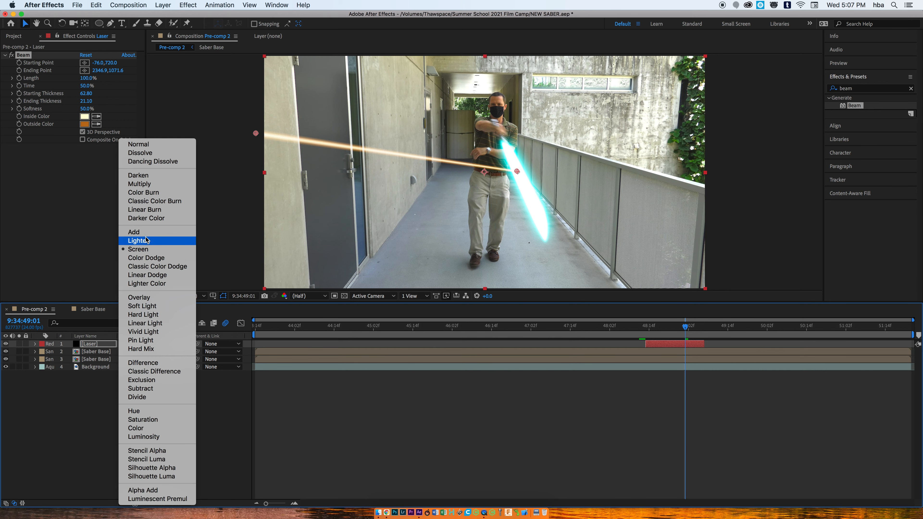
click(142, 232)
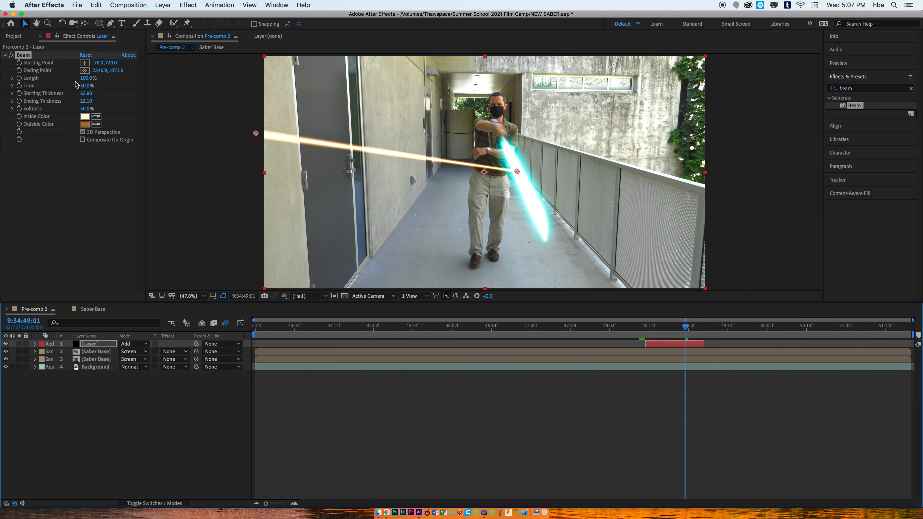
Step: Set the Beam's Length to 48% and add a Time keyframe of 0% at 9:34:48:21
drag(87, 78, 67, 78)
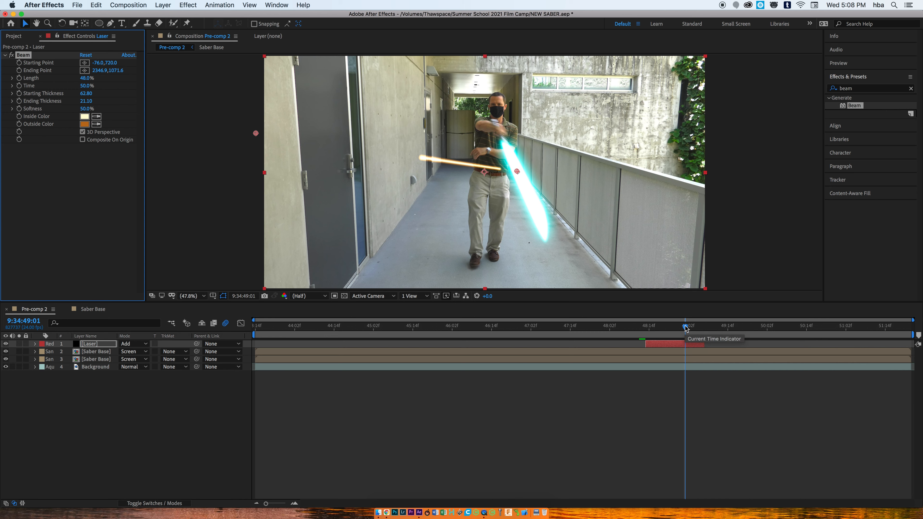
drag(685, 328, 672, 326)
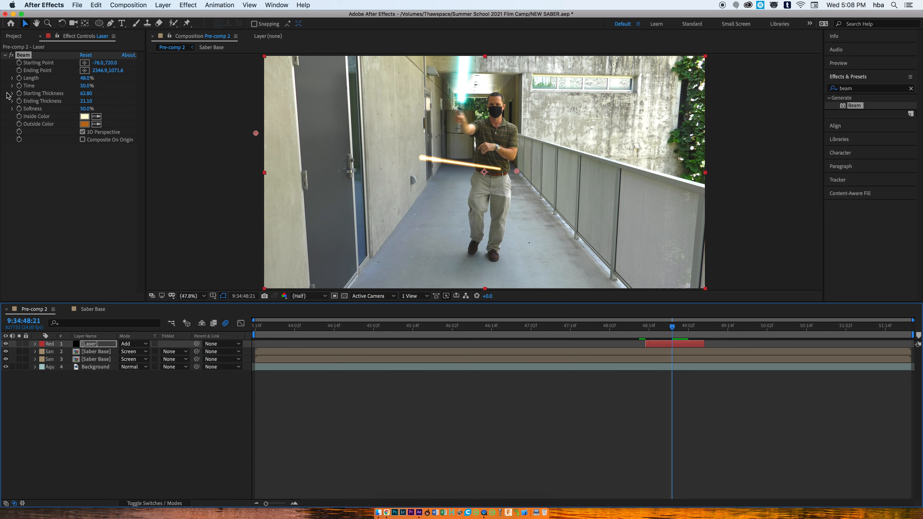
click(20, 87)
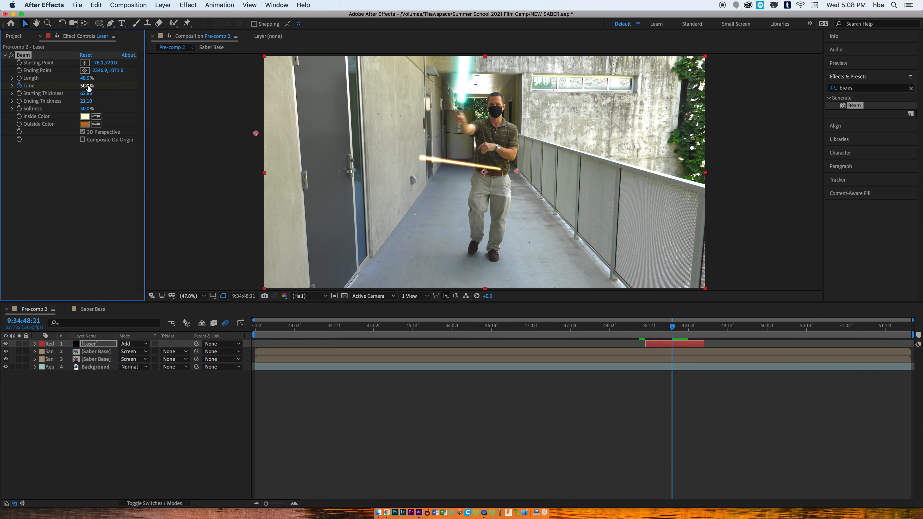
drag(88, 89, 60, 86)
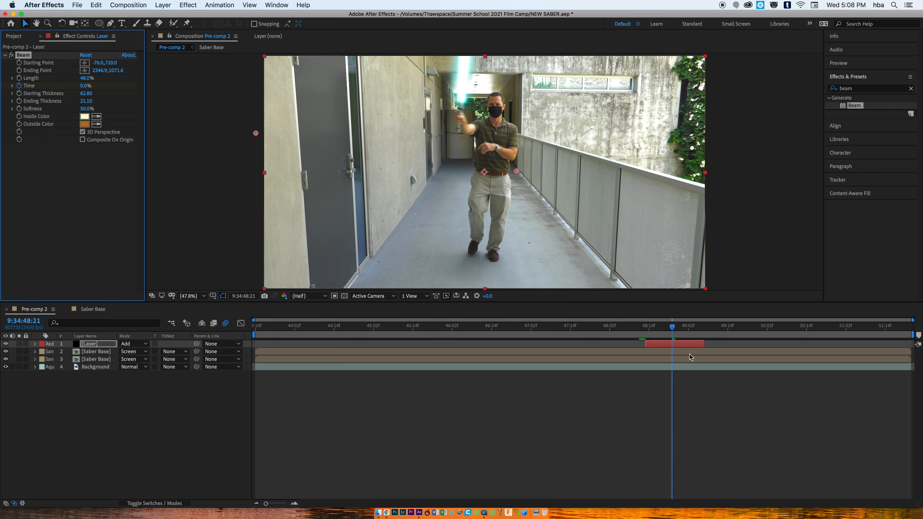
Step: Reveal the Laser layer's Beam properties, set Time to 70% at 9:34:49:01 and preview the blast
click(35, 343)
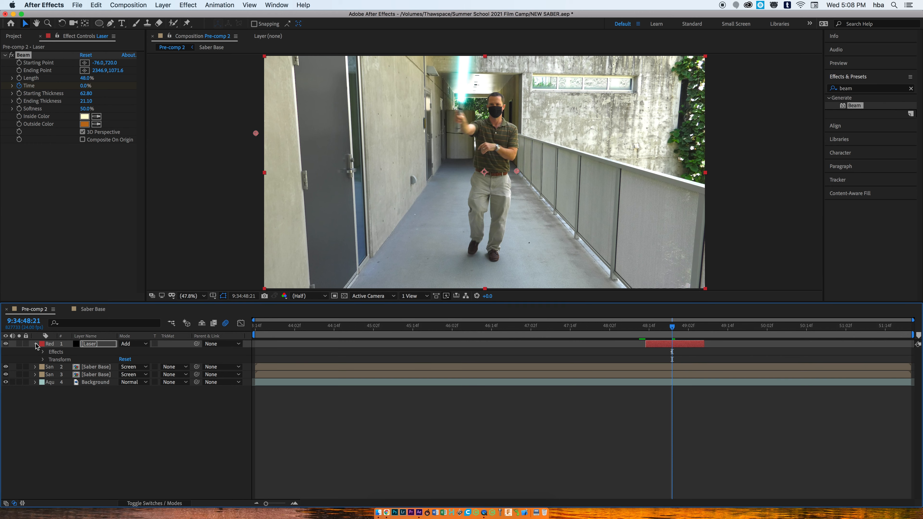
click(43, 351)
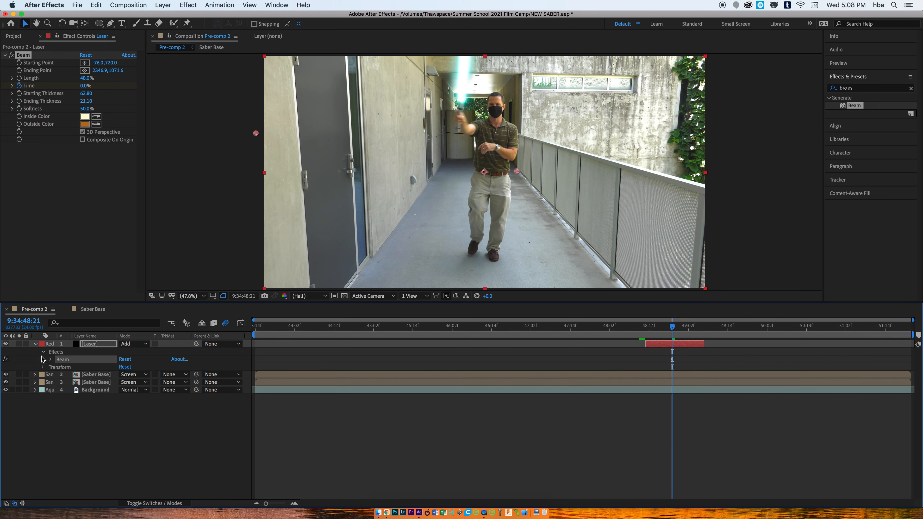
click(49, 360)
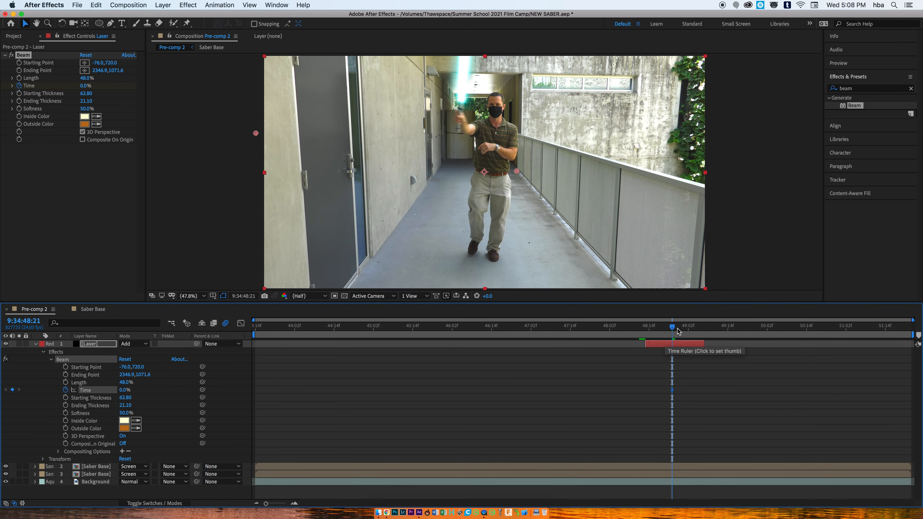
click(666, 329)
drag(666, 329, 672, 329)
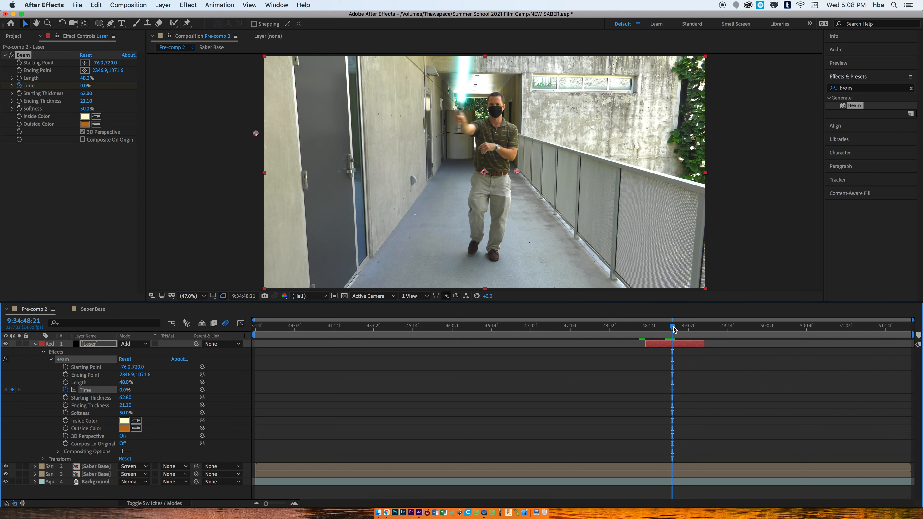
drag(673, 327, 685, 327)
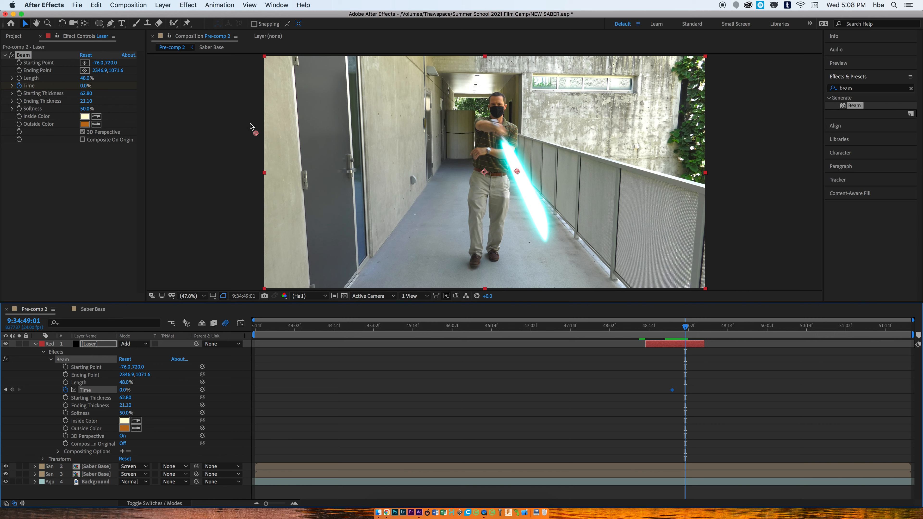
drag(85, 85, 116, 85)
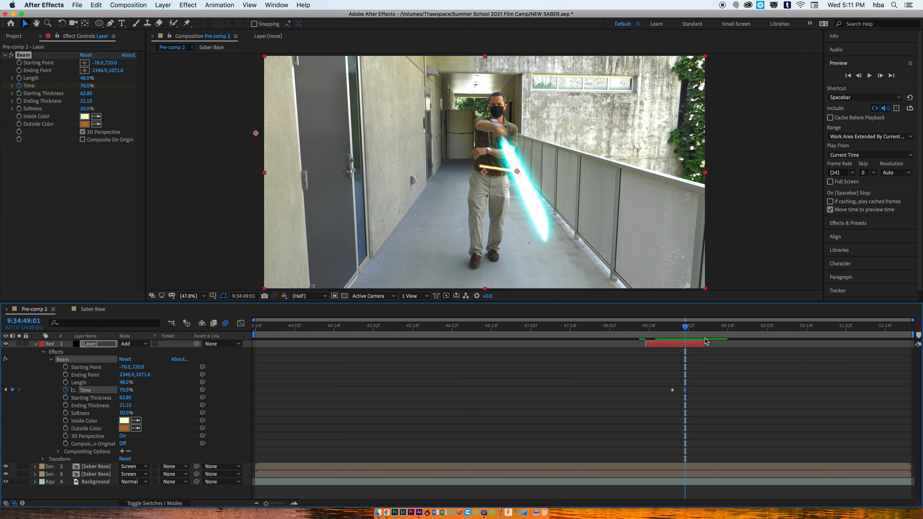
mouse_move(684, 326)
mouse_down()
mouse_move(652, 326)
mouse_move(700, 330)
mouse_move(668, 328)
mouse_move(686, 327)
mouse_up()
key(space)
key(space)
Step: Add keyframes for the Beam's Starting Point, Ending Point, Starting Thickness and Ending Thickness at 9:34:49:01
click(19, 63)
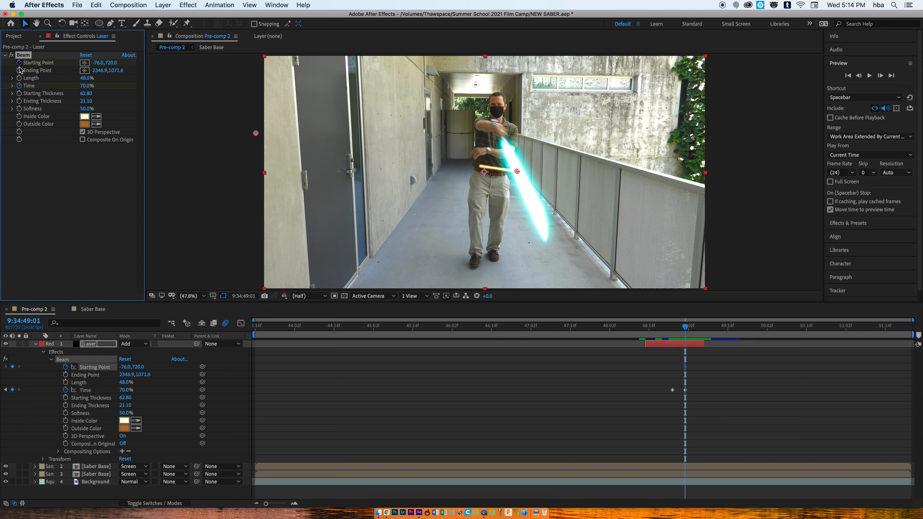
click(19, 70)
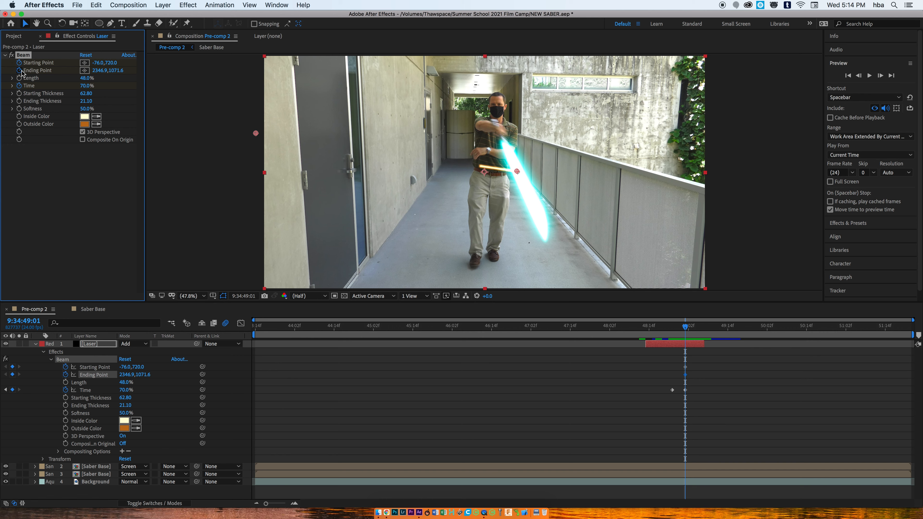
click(19, 93)
click(19, 101)
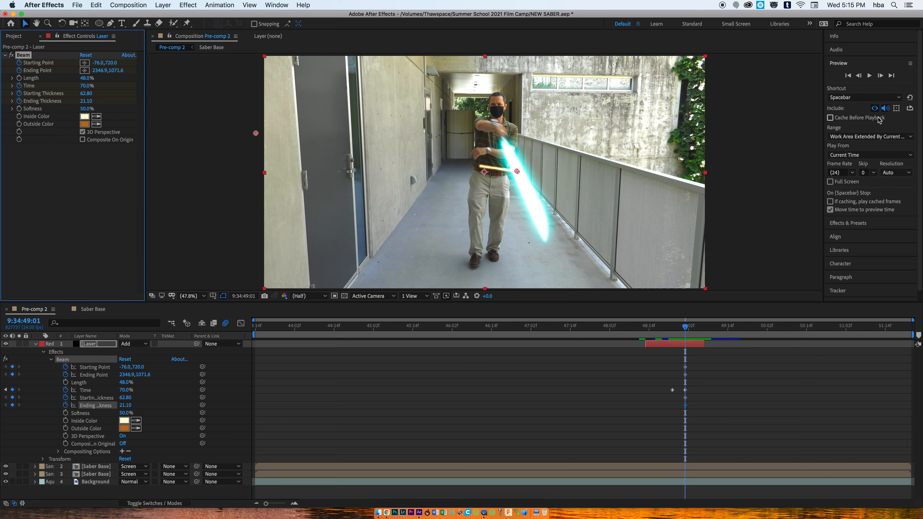
Step: At 9:34:49:02, move the Beam's Ending Point to about 4151.1, 355.8 and Starting Point to about 2381.2, 1142.8, and compare with the previous frame
click(880, 75)
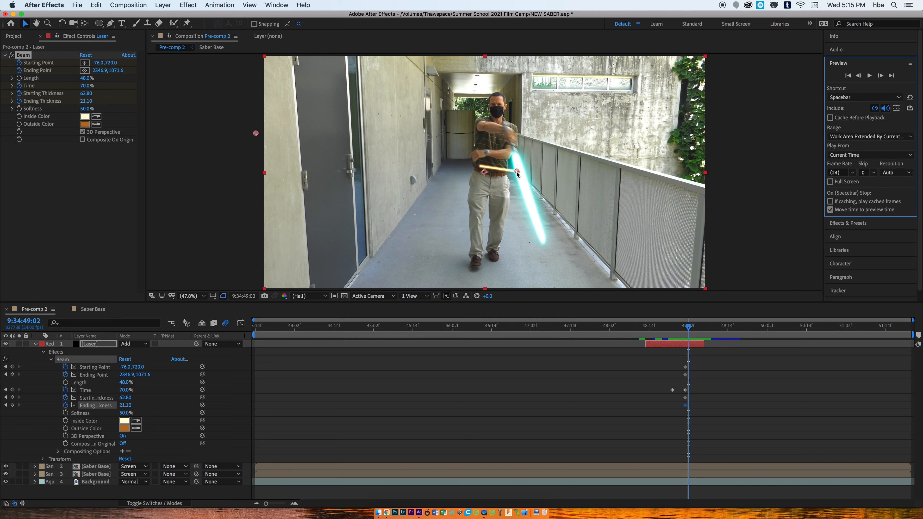
drag(516, 171, 708, 94)
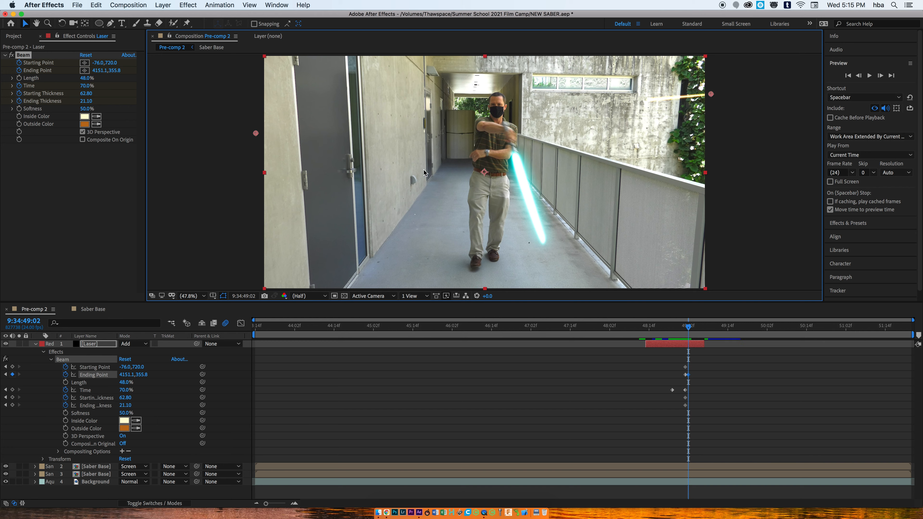
drag(256, 134, 520, 179)
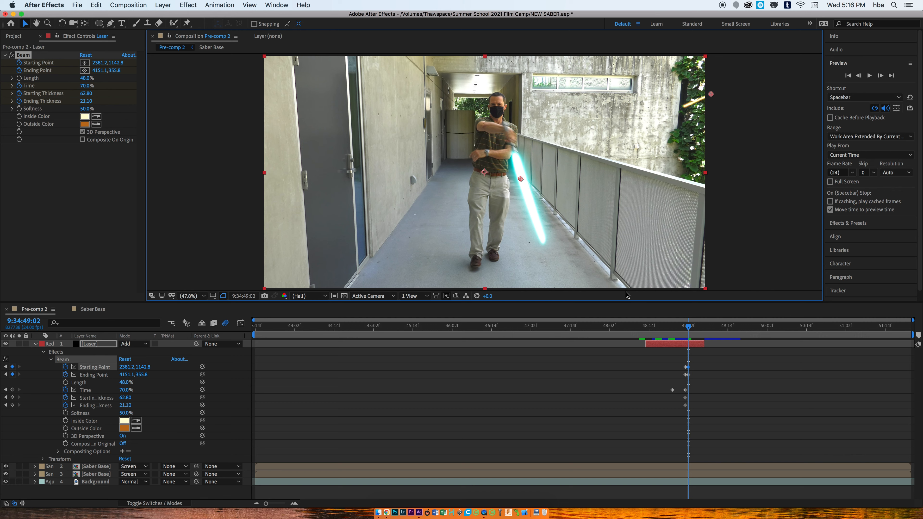
click(689, 328)
click(684, 327)
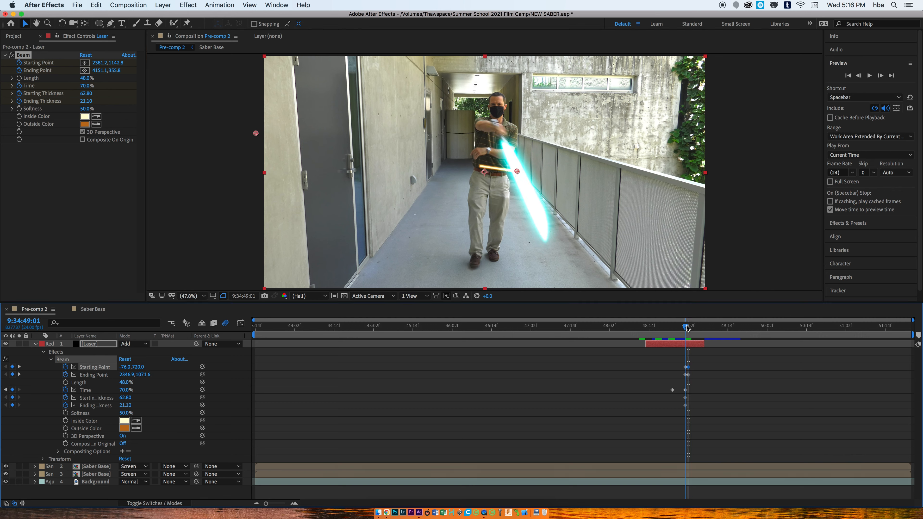
click(689, 327)
drag(686, 324, 687, 325)
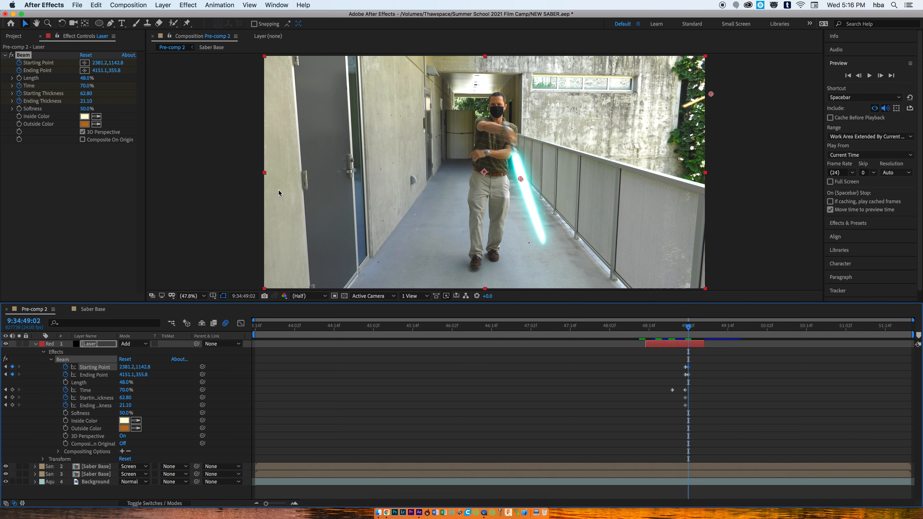
Step: Set the Beam's Time to 2% and its Starting Thickness to 21.10 at 9:34:49:02
drag(86, 85, 57, 94)
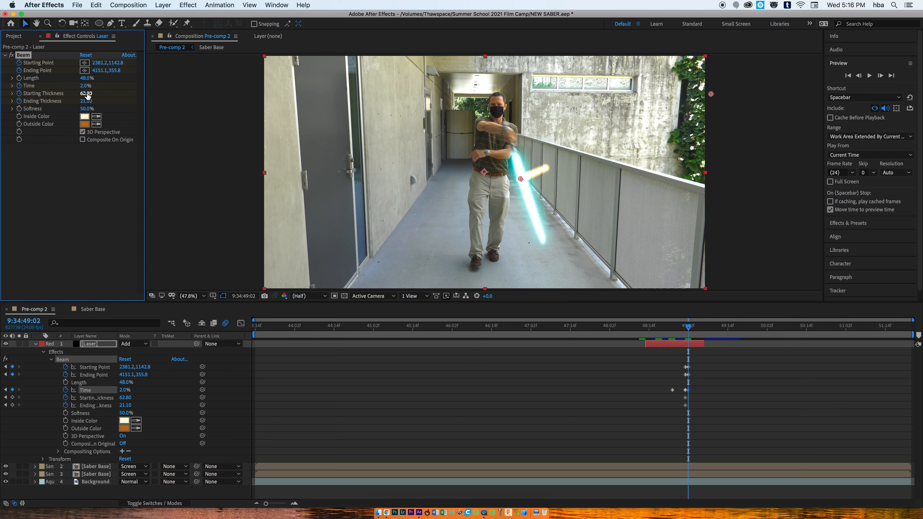
click(87, 94)
key(Return)
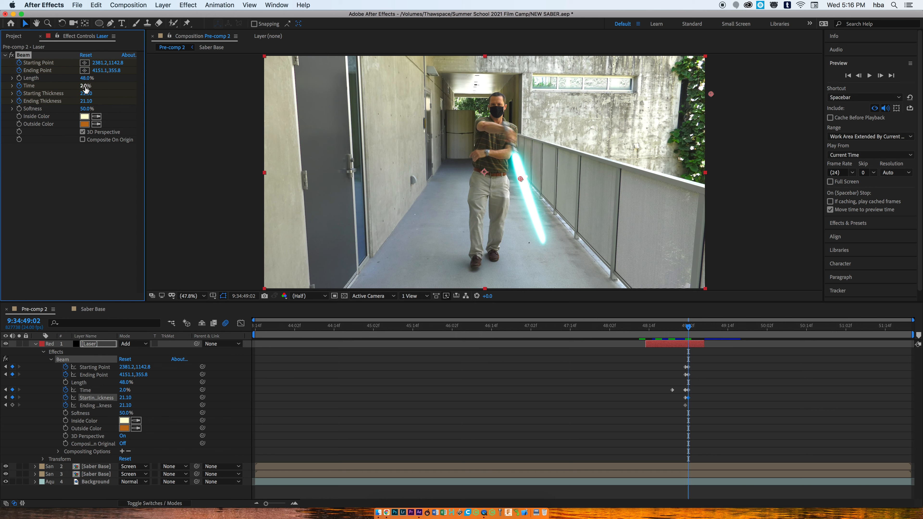
Step: At 9:34:49:02, set the Beam's Ending Thickness to 8 and its Time to 4%
drag(86, 85, 86, 86)
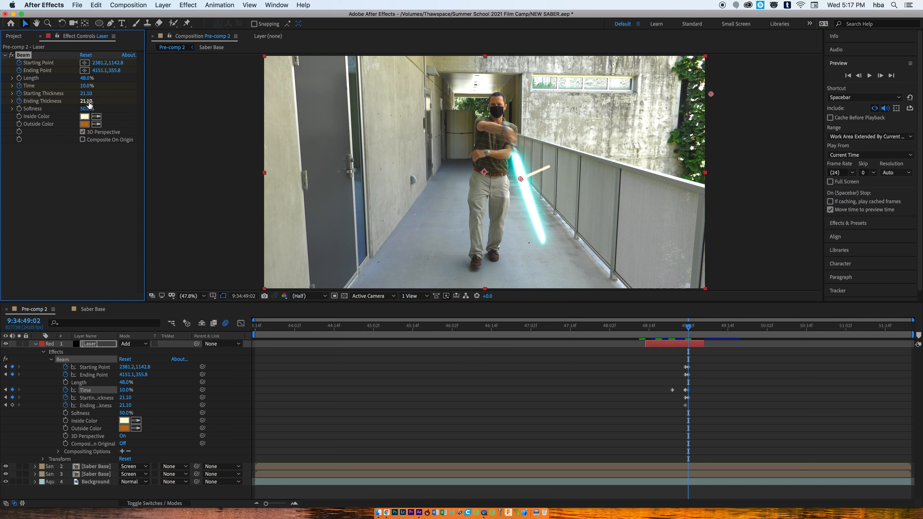
click(87, 104)
text(8)
key(Return)
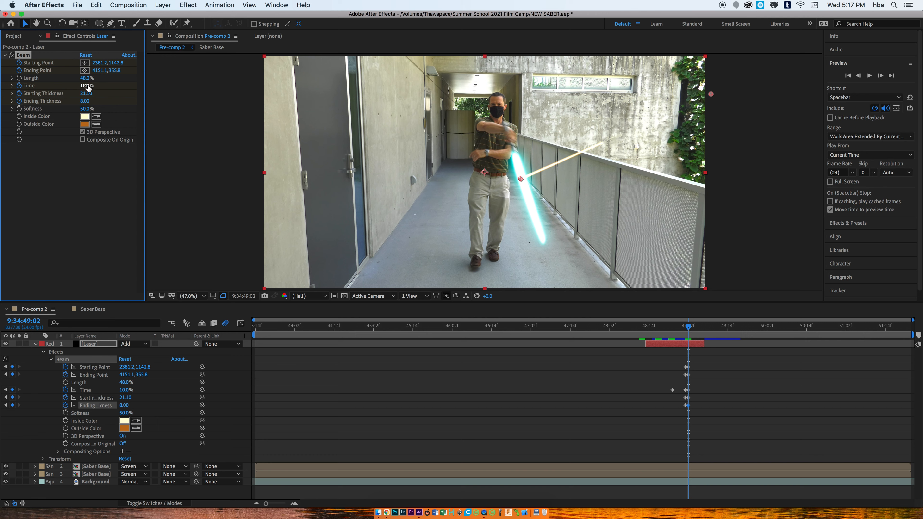
drag(87, 85, 85, 85)
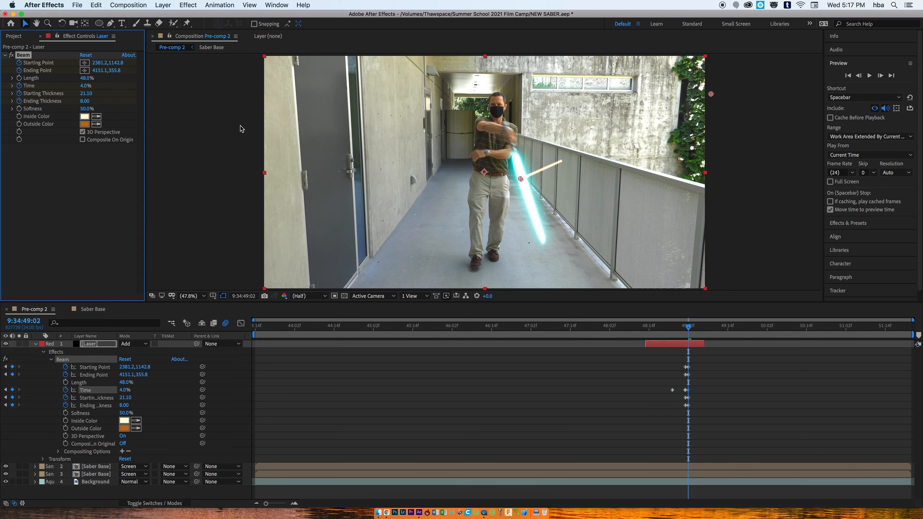
Step: At 9:34:49:06, set the Beam's Time to 100% and preview the laser's deflection
click(687, 327)
click(690, 329)
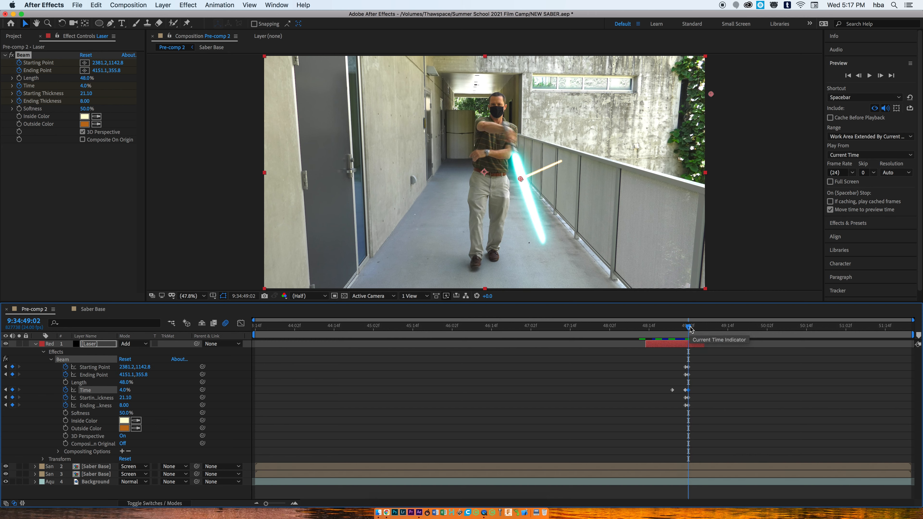
drag(690, 328, 702, 328)
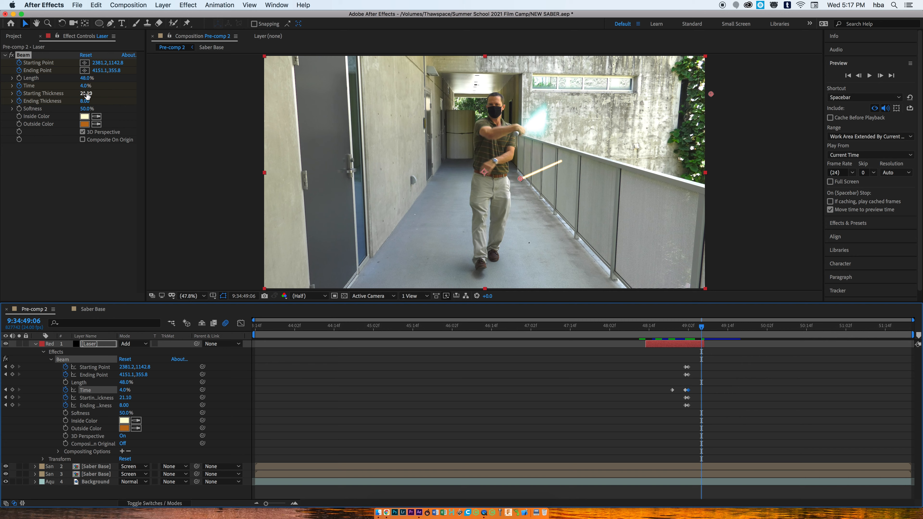
drag(85, 85, 132, 88)
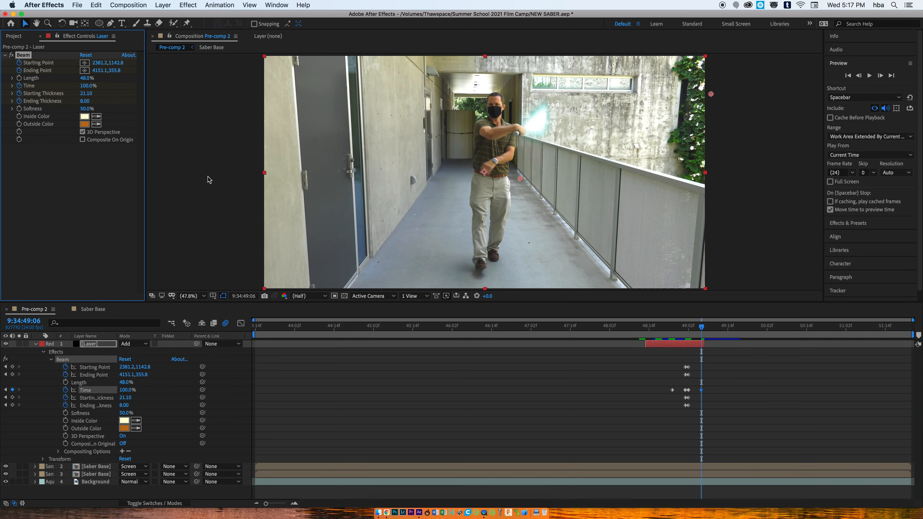
drag(702, 326, 668, 328)
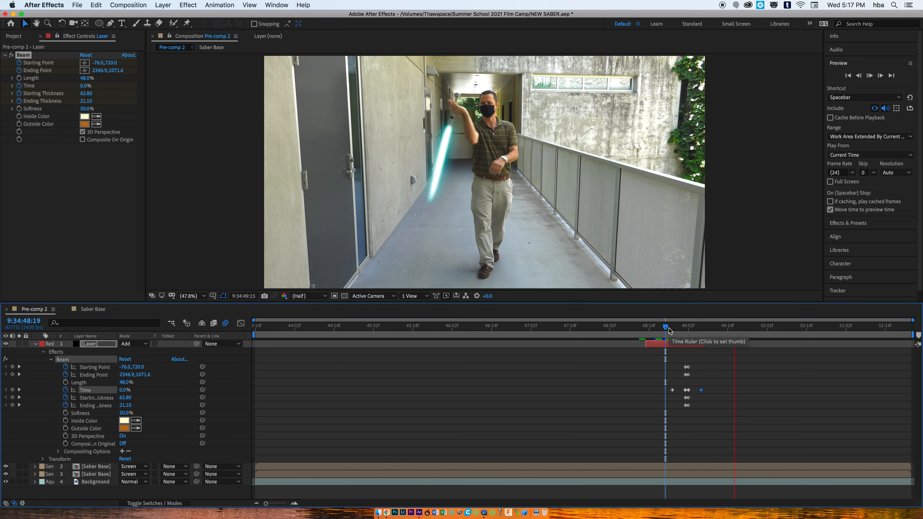
click(656, 328)
key(space)
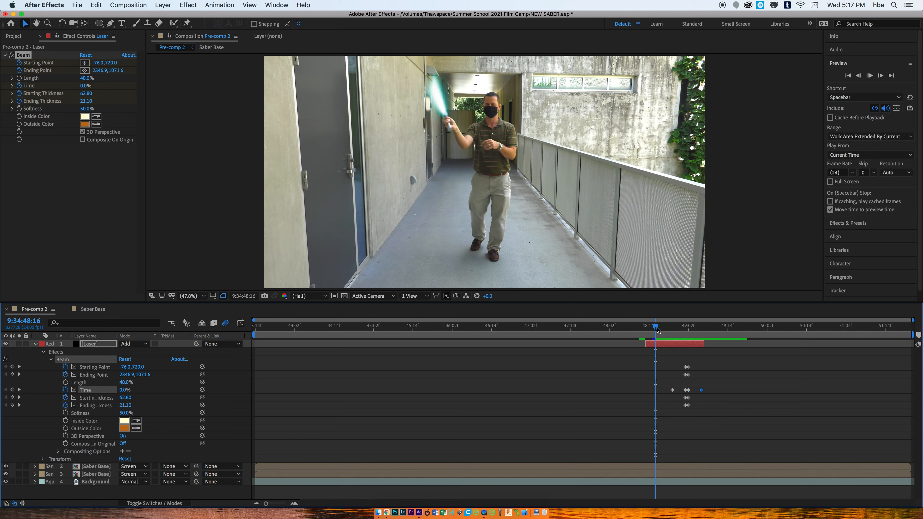
Step: Set the Beam's Ending Thickness to 15 at 9:34:49:06 and preview the blast again
drag(669, 331, 701, 325)
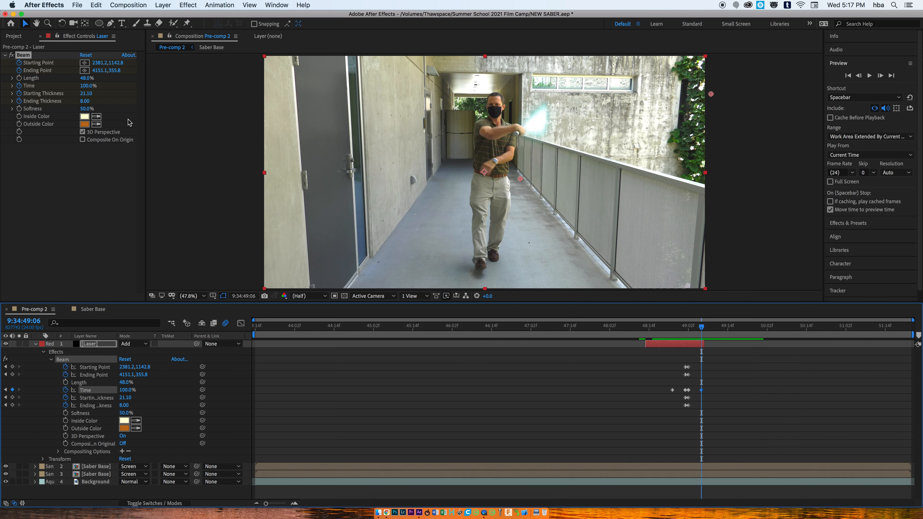
click(85, 101)
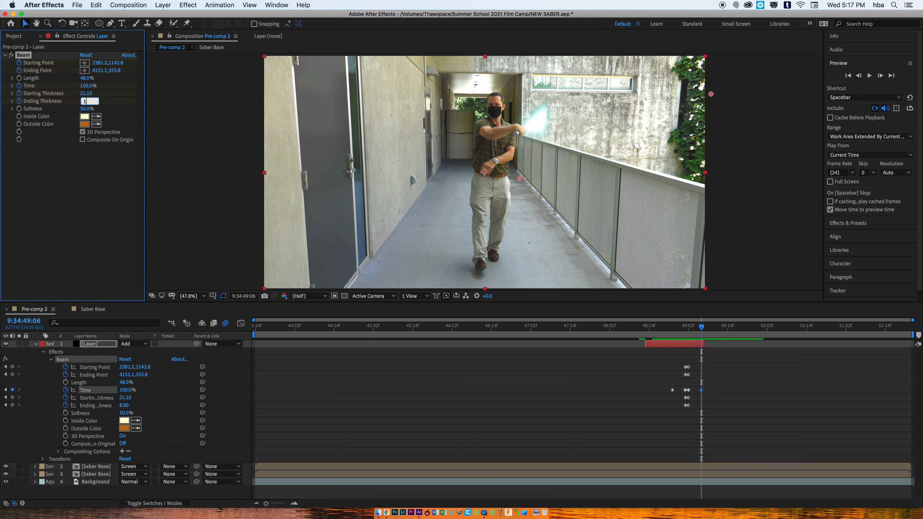
text(15)
key(Return)
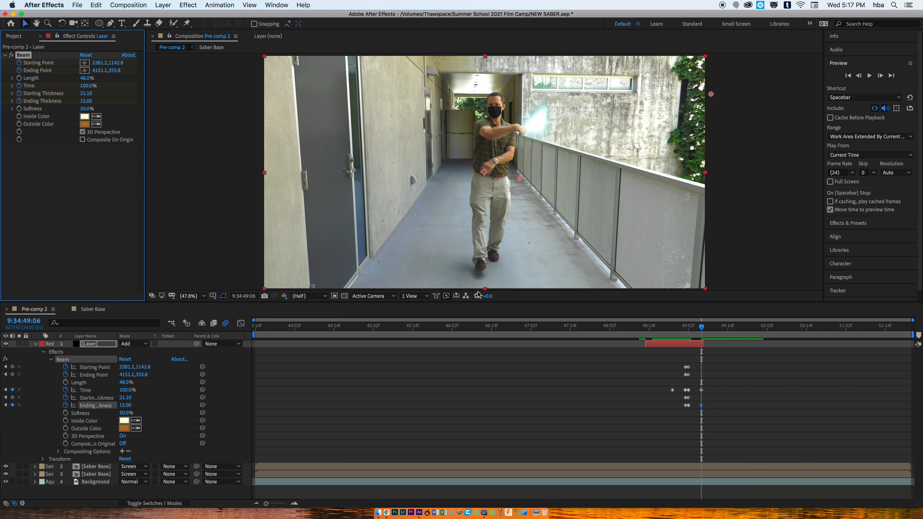
drag(702, 326, 666, 327)
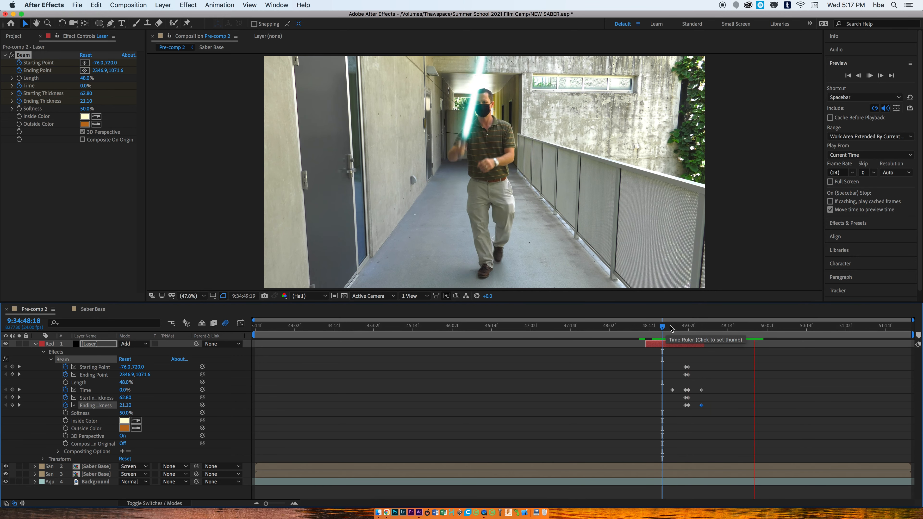
click(651, 327)
key(space)
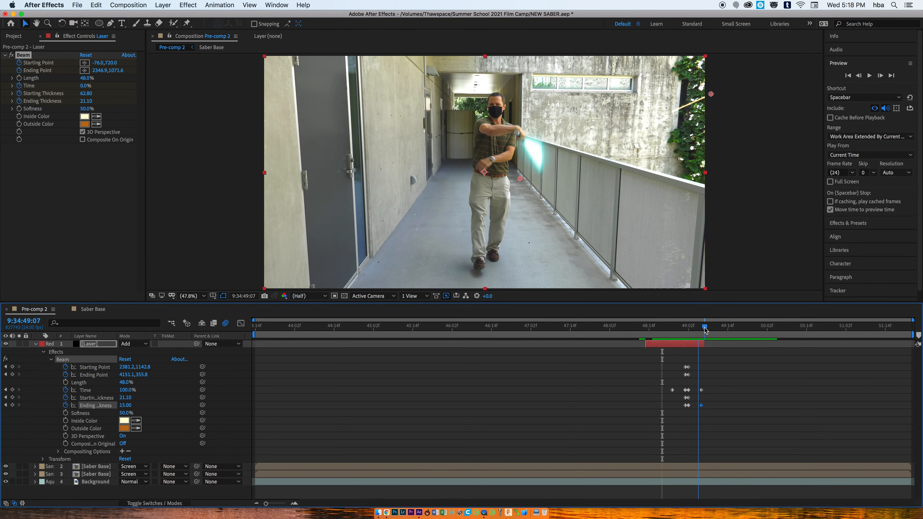
key(space)
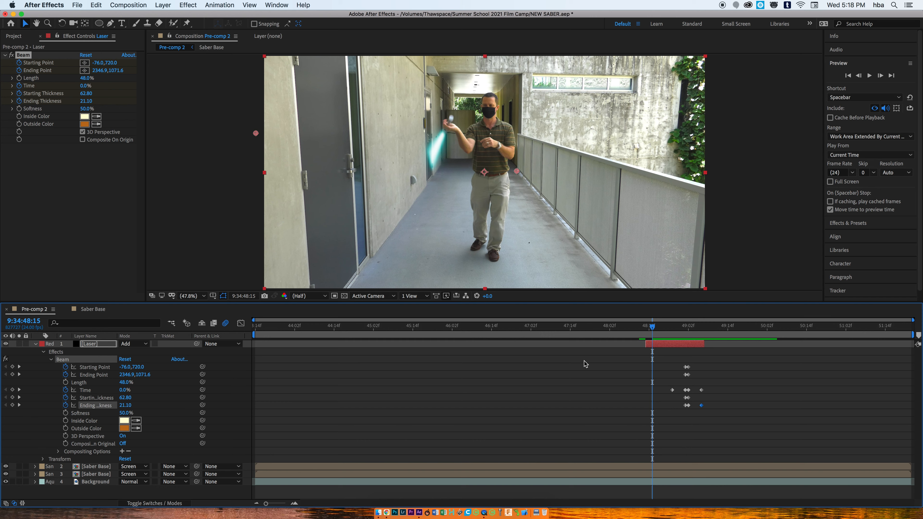
Step: Collapse the Laser layer, duplicate it, and move the copy along the timeline so it starts after the original ends
click(37, 344)
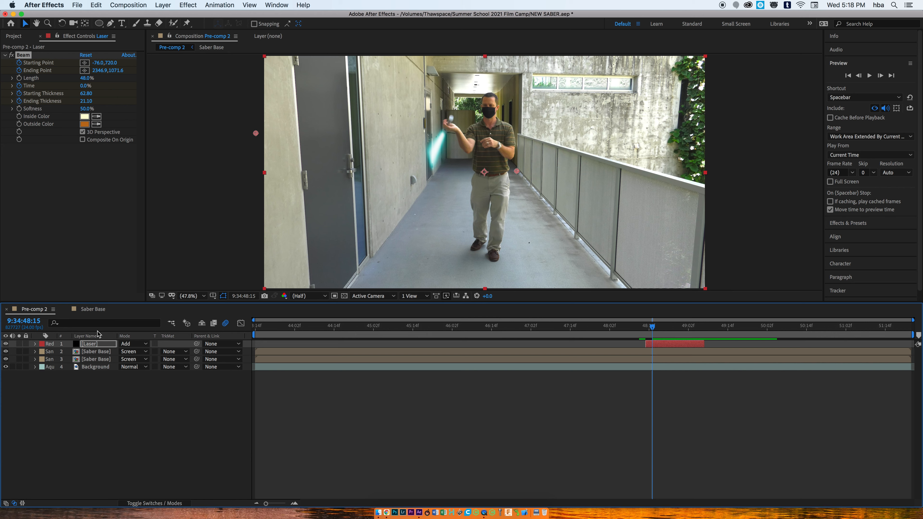
click(91, 345)
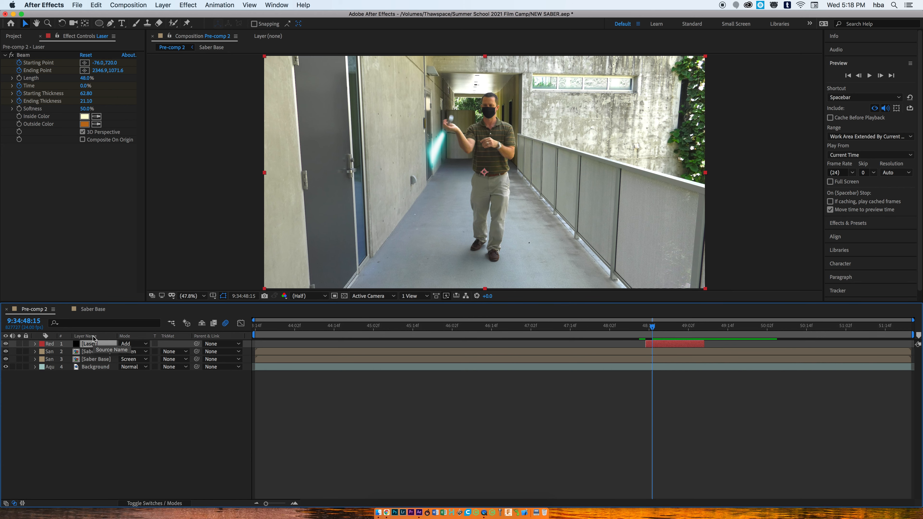
key(super+d)
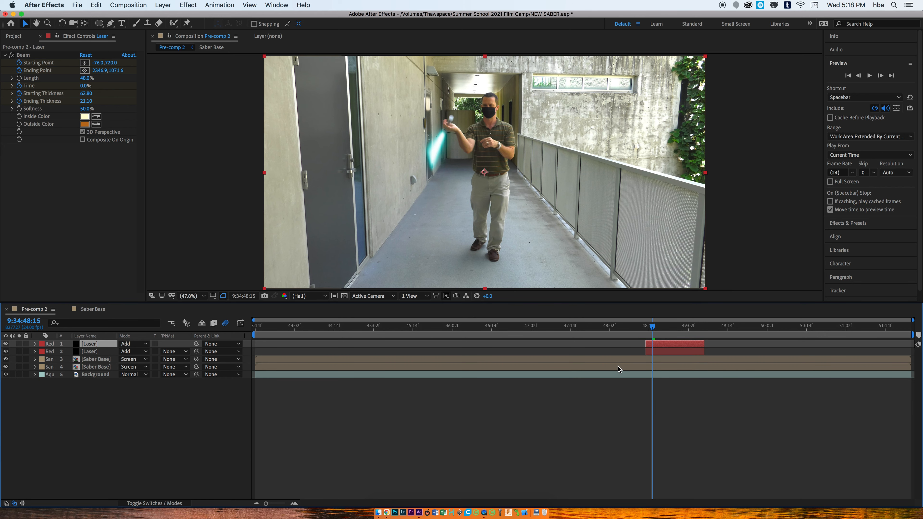
drag(687, 344, 731, 347)
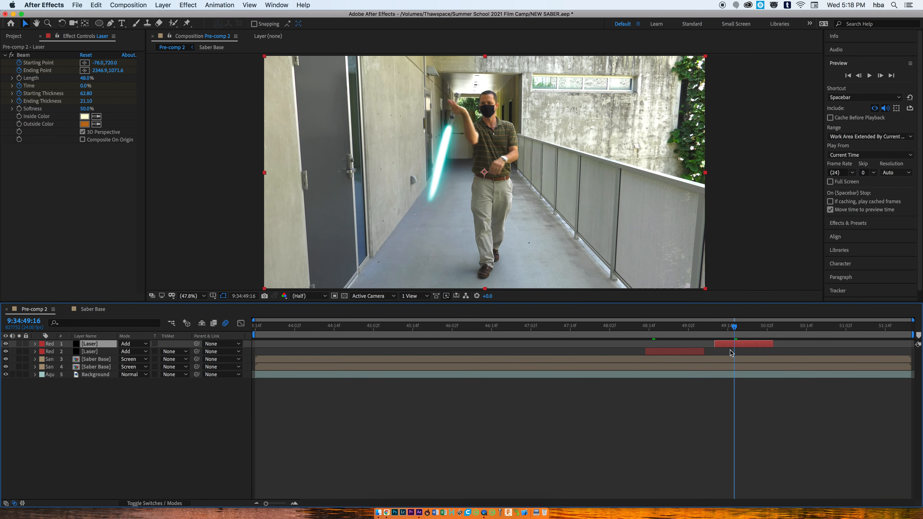
Step: Reveal the duplicate laser's Beam keyframes and check the frames around its first Time keyframe at 9:34:49:18
click(35, 345)
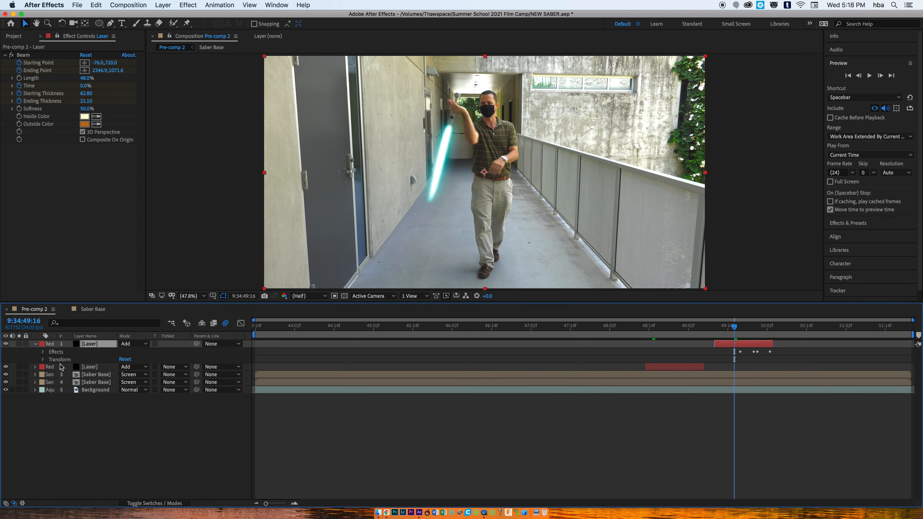
click(43, 352)
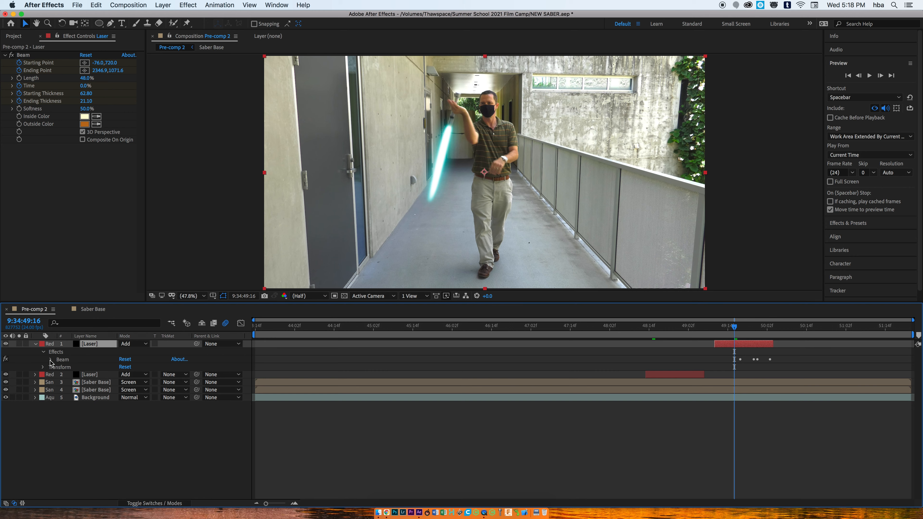
click(50, 360)
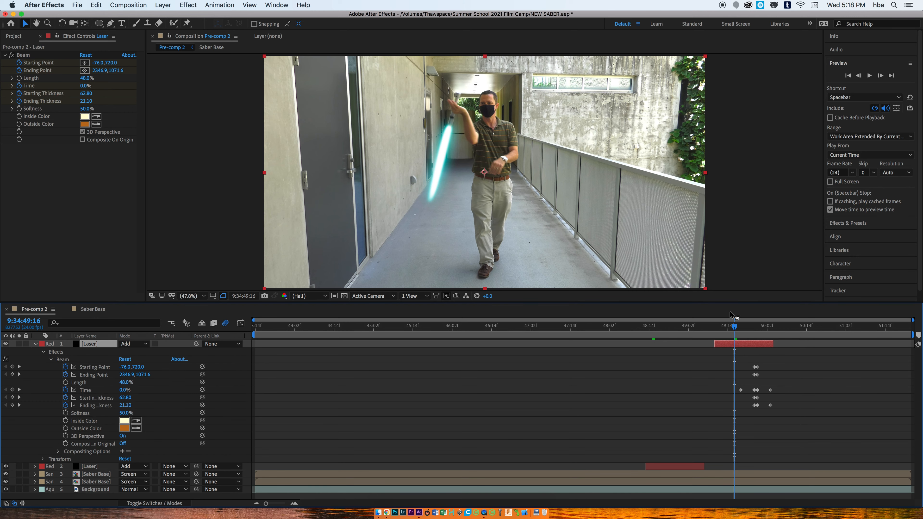
drag(735, 326, 740, 329)
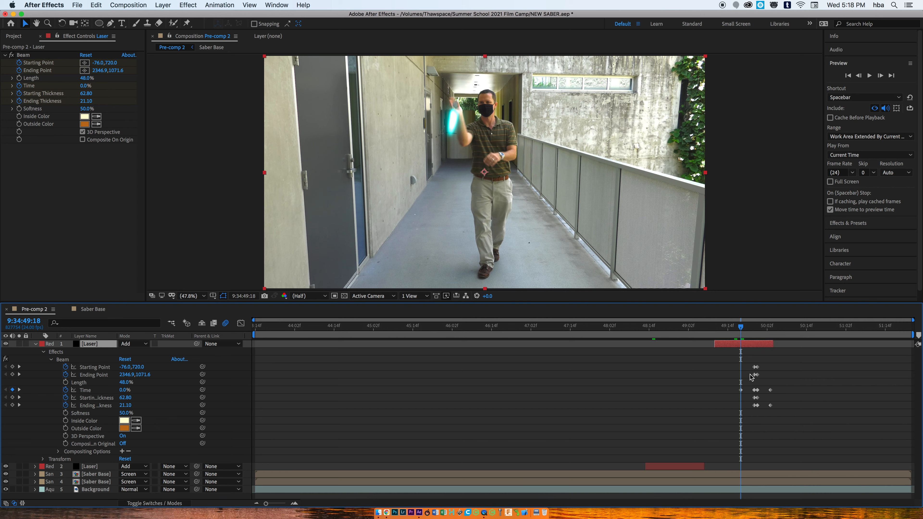
mouse_move(743, 327)
mouse_down()
mouse_move(727, 328)
mouse_move(735, 330)
mouse_up()
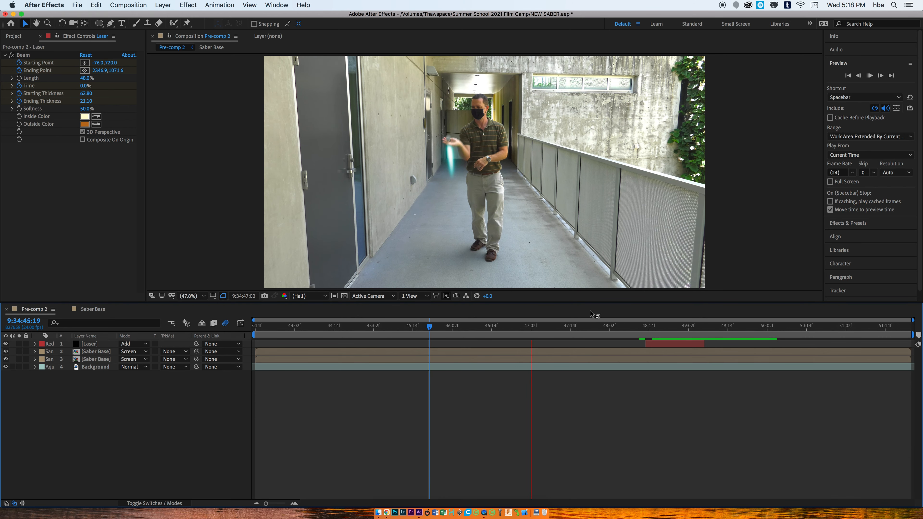
Step: Create a black solid named Hit and trim it to a short span around the laser's impact at 9:34:49:01
key(space)
drag(626, 326, 684, 329)
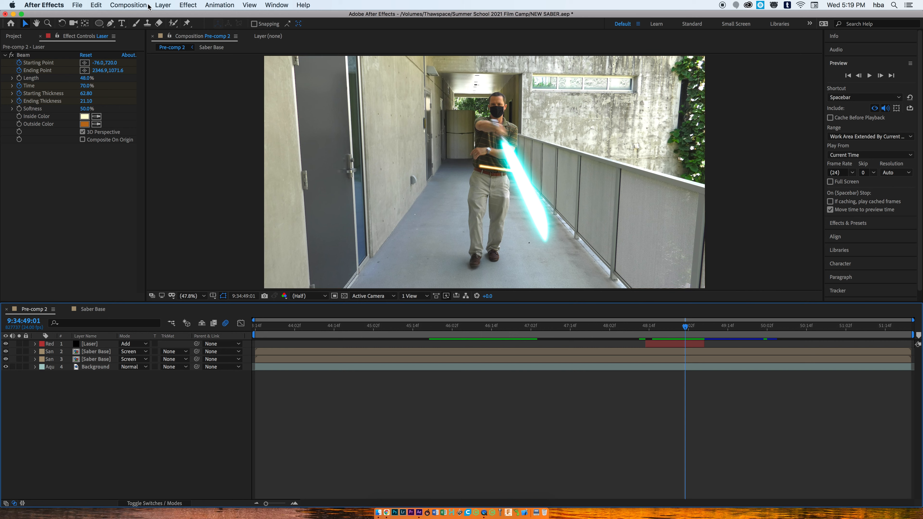
click(162, 5)
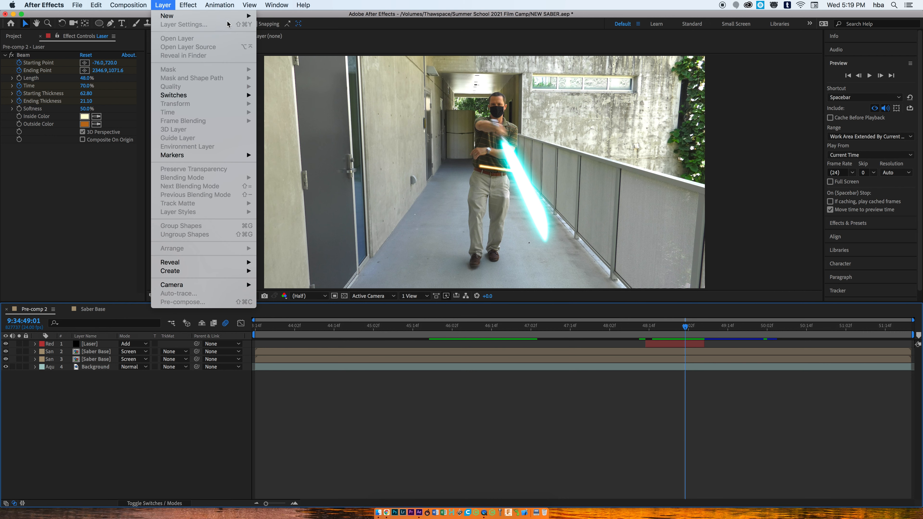
mouse_move(236, 16)
click(277, 25)
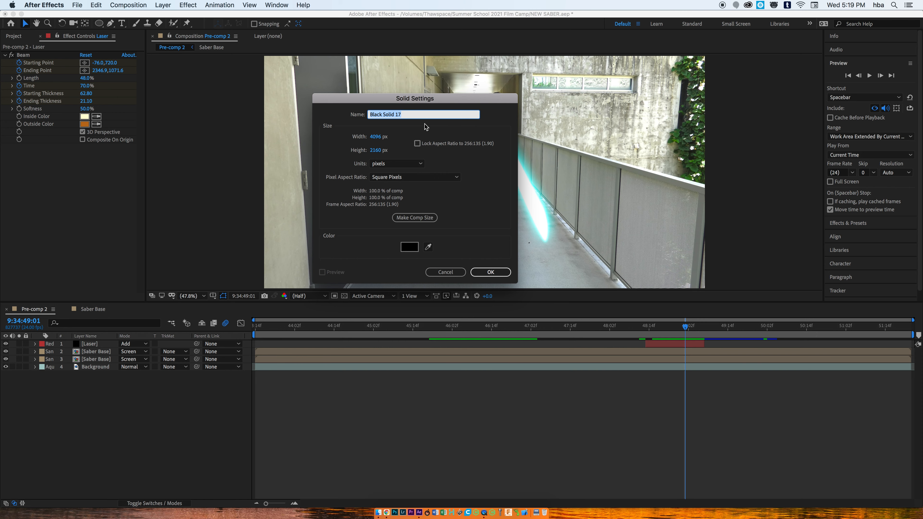
text(Hit)
click(485, 268)
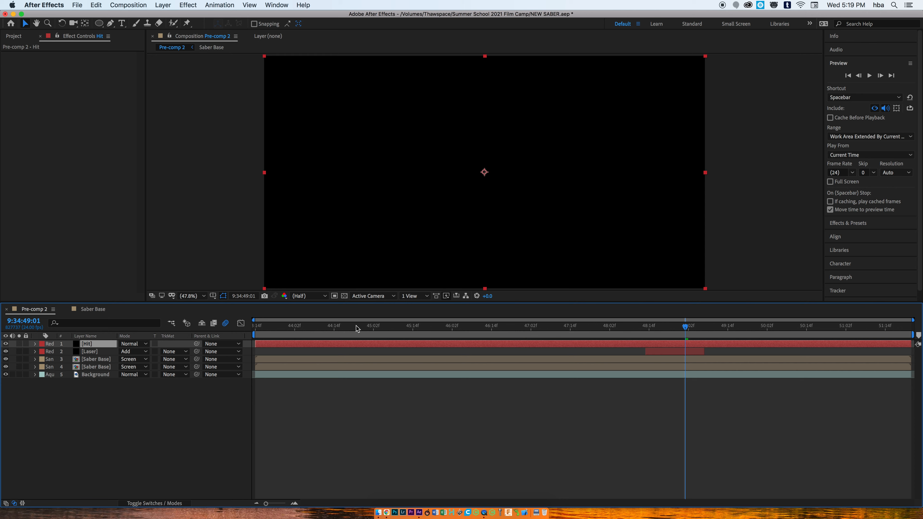
drag(256, 344, 668, 342)
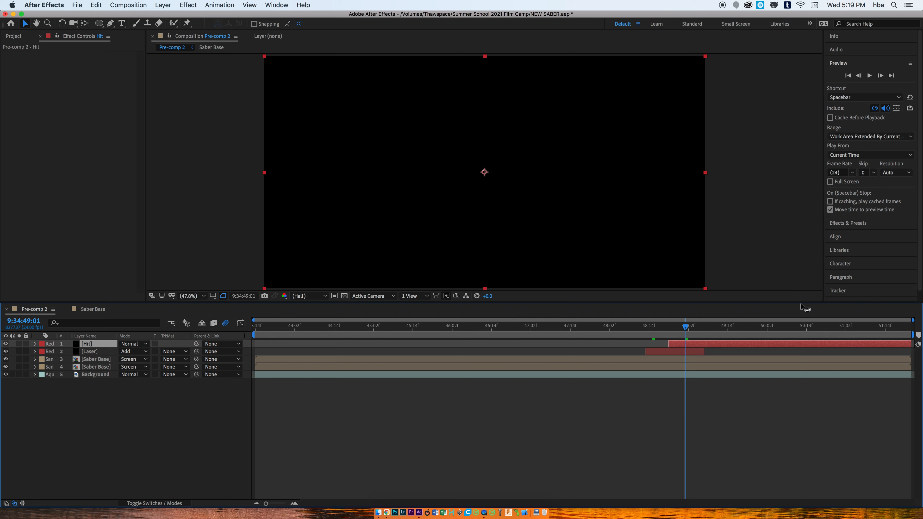
drag(909, 343, 702, 333)
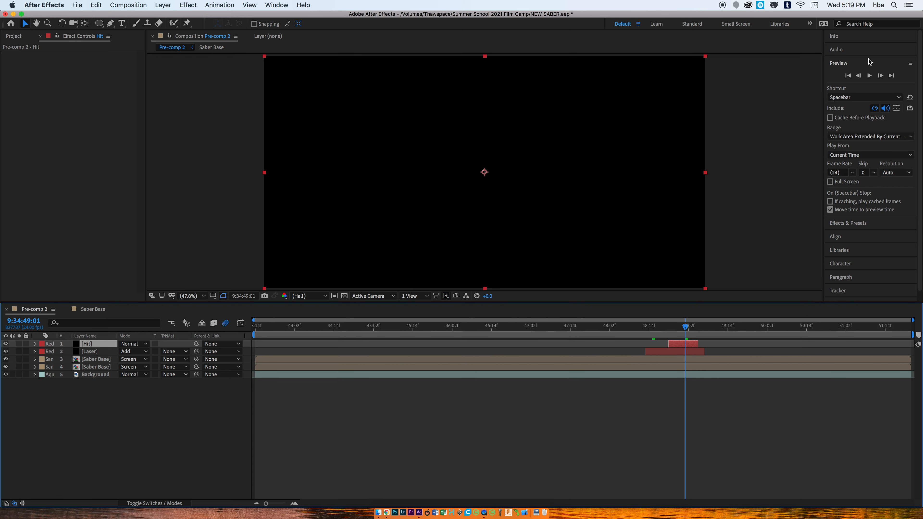
Step: Apply the Lens Flare effect to the Hit layer and set the layer's blending mode to Screen
click(850, 63)
click(855, 76)
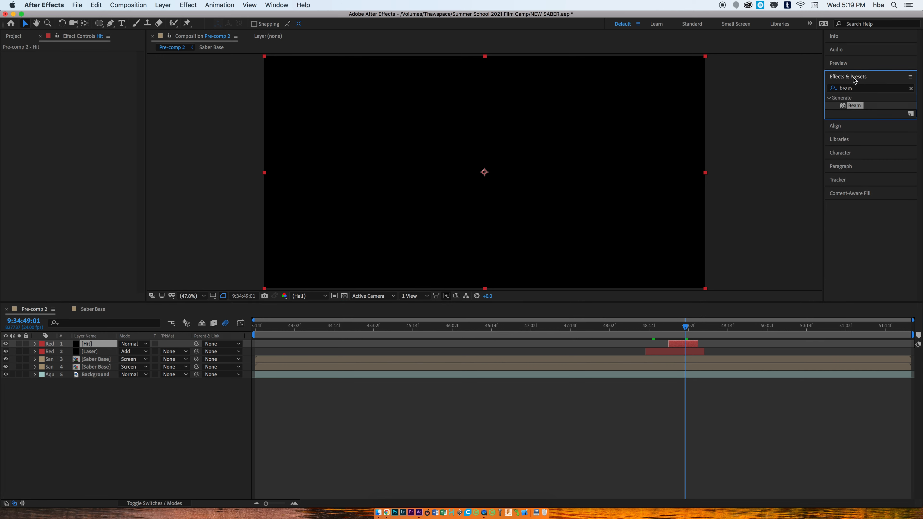
click(911, 89)
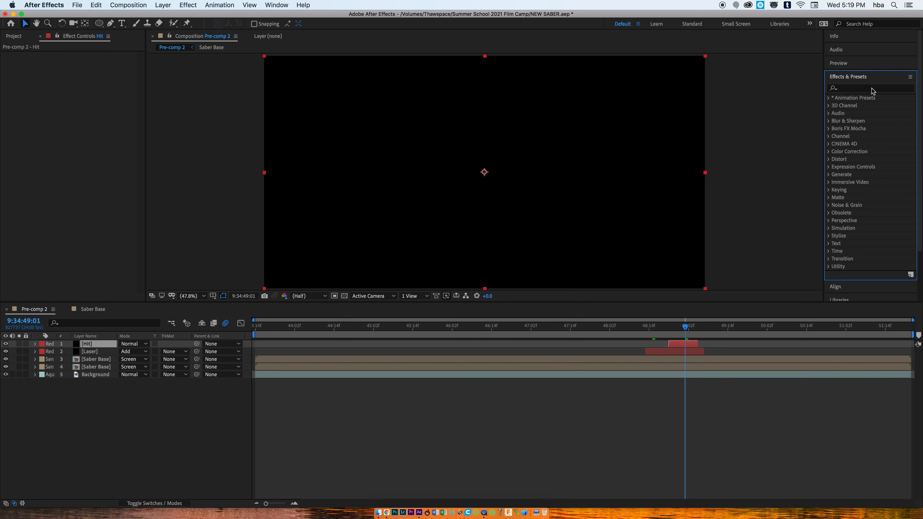
click(879, 91)
text(lens)
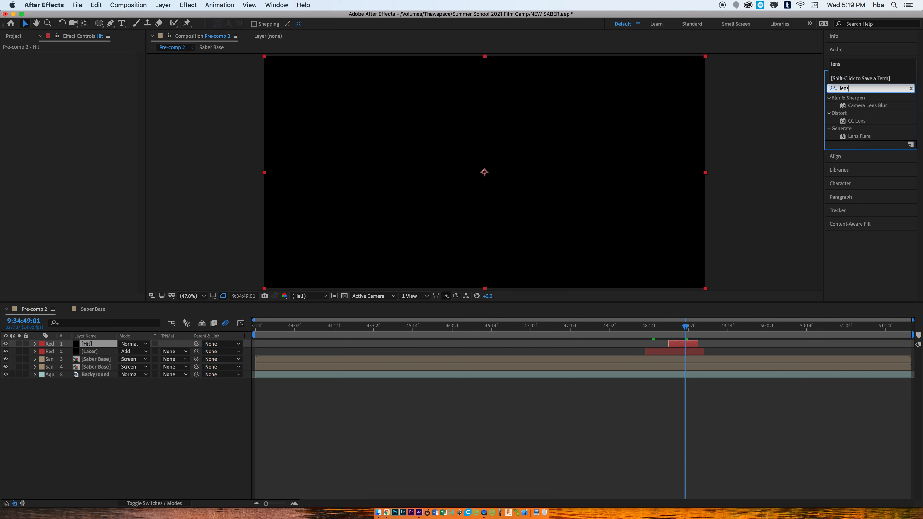
drag(859, 136, 689, 346)
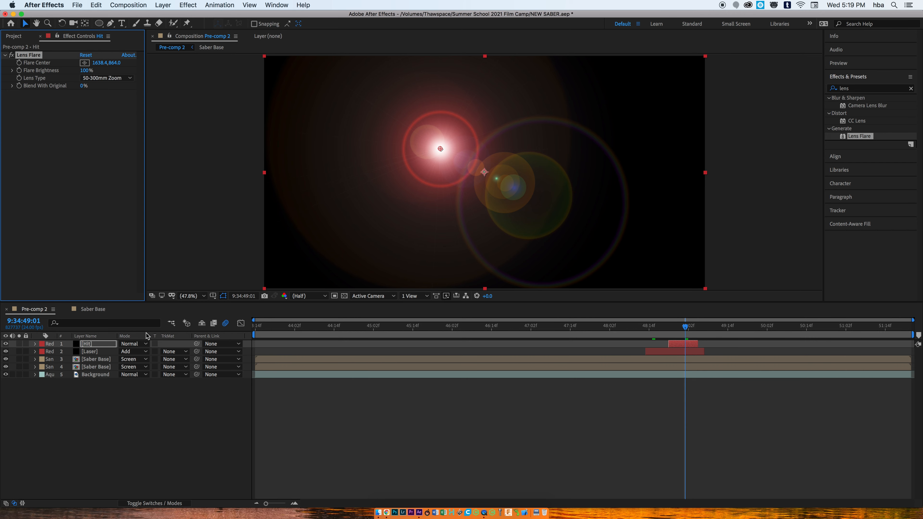
click(146, 345)
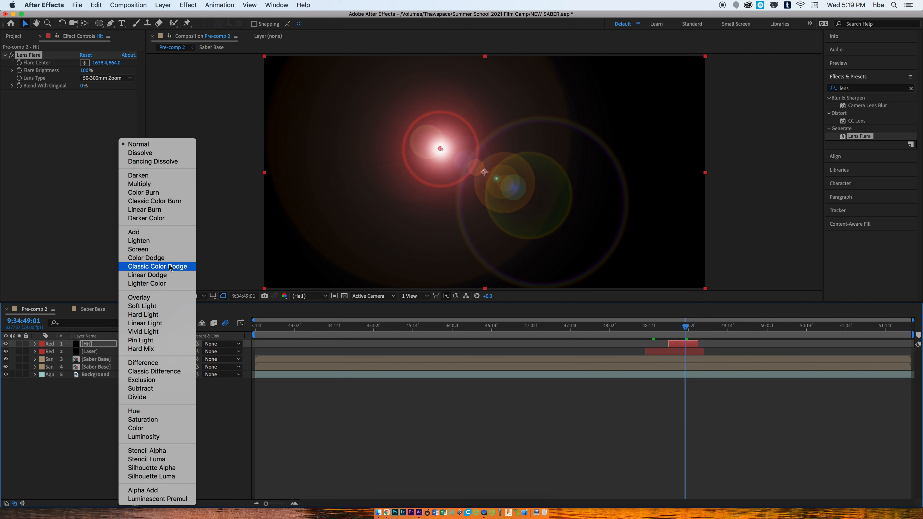
click(148, 250)
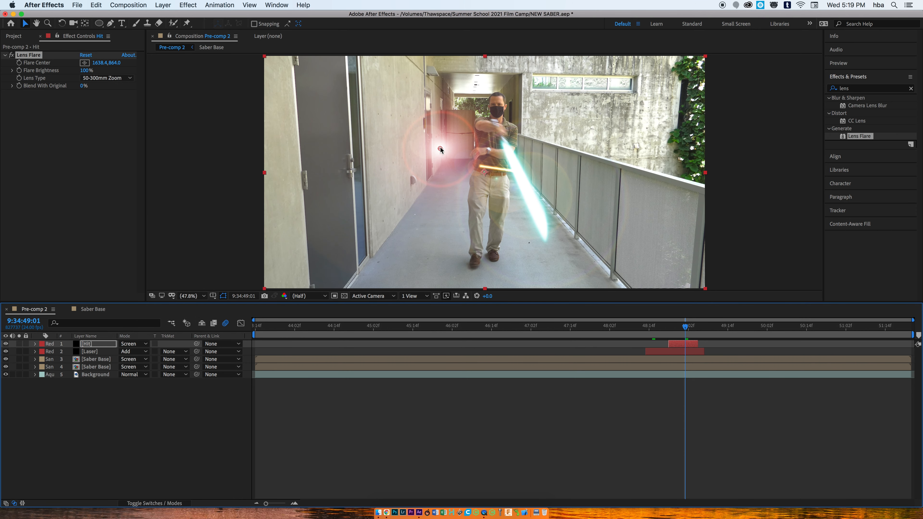
Step: Place the flare centre at about 2337.5, 1073.3 where the laser meets the saber, set Flare Brightness to 70%, and preview the hit
drag(439, 148, 515, 169)
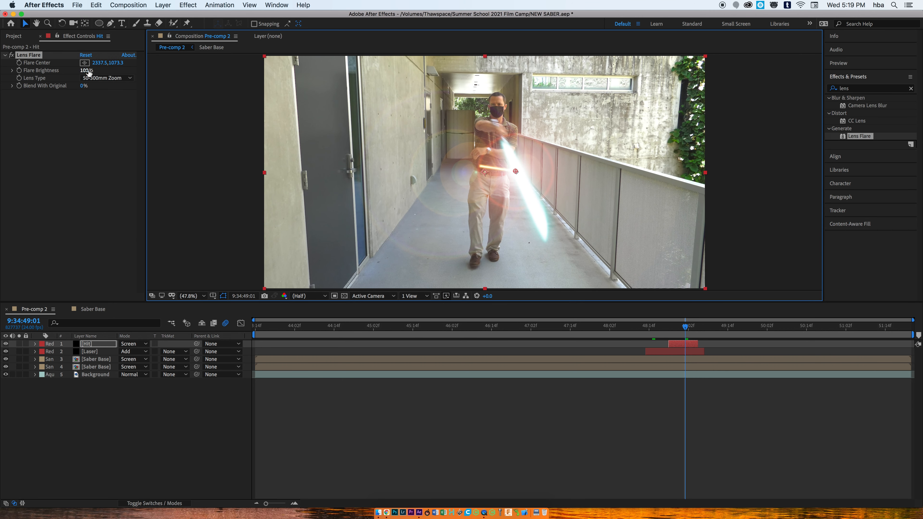
drag(85, 71, 74, 70)
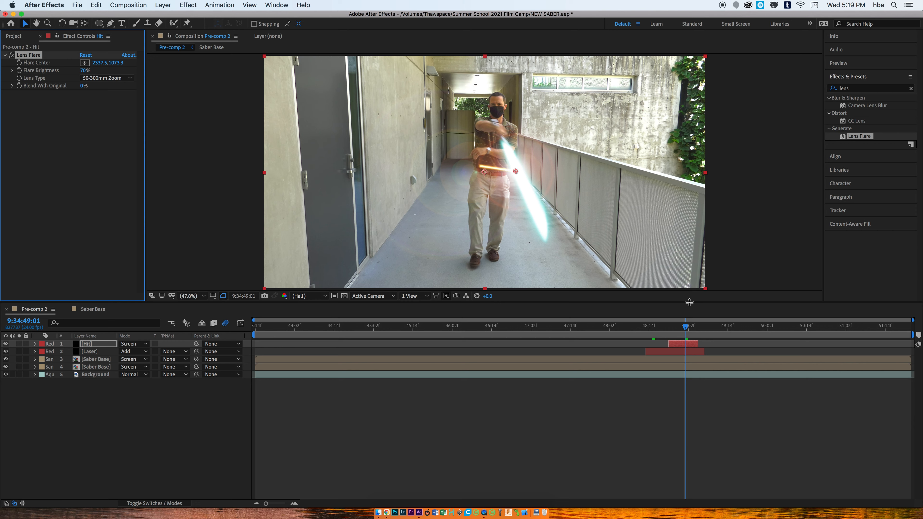
drag(685, 326, 670, 328)
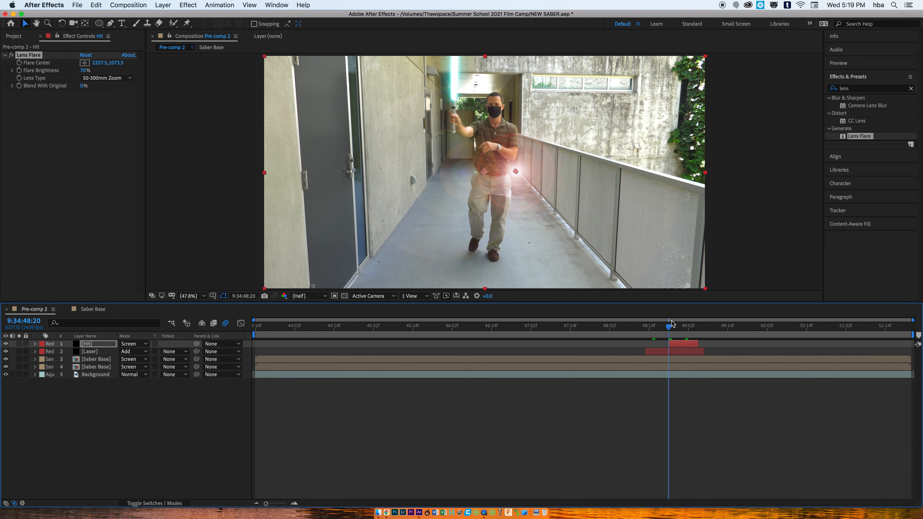
key(space)
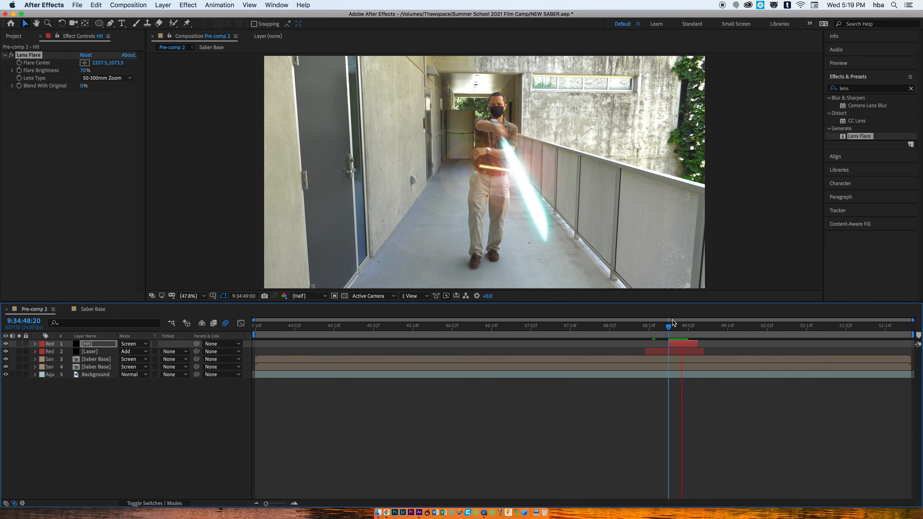
key(space)
Step: Add a 0% Flare Brightness keyframe at 9:34:49:01, reveal it in the Hit layer, and move it two frames earlier to 9:34:48:23
mouse_move(691, 328)
mouse_down()
mouse_move(671, 326)
mouse_move(685, 325)
mouse_up()
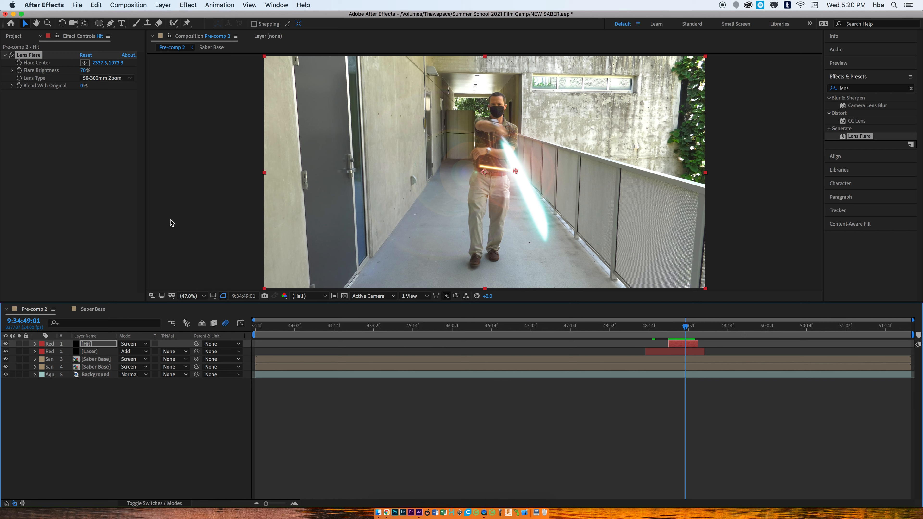
click(20, 74)
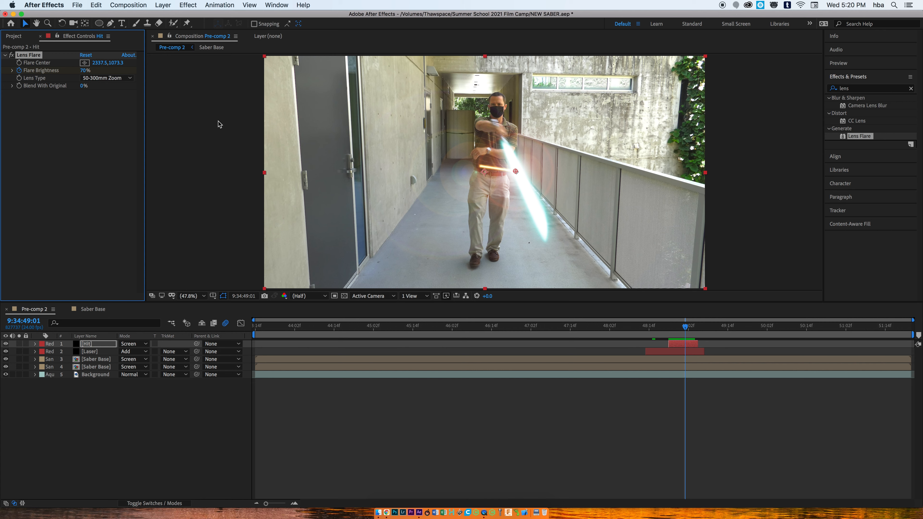
click(85, 70)
key(Return)
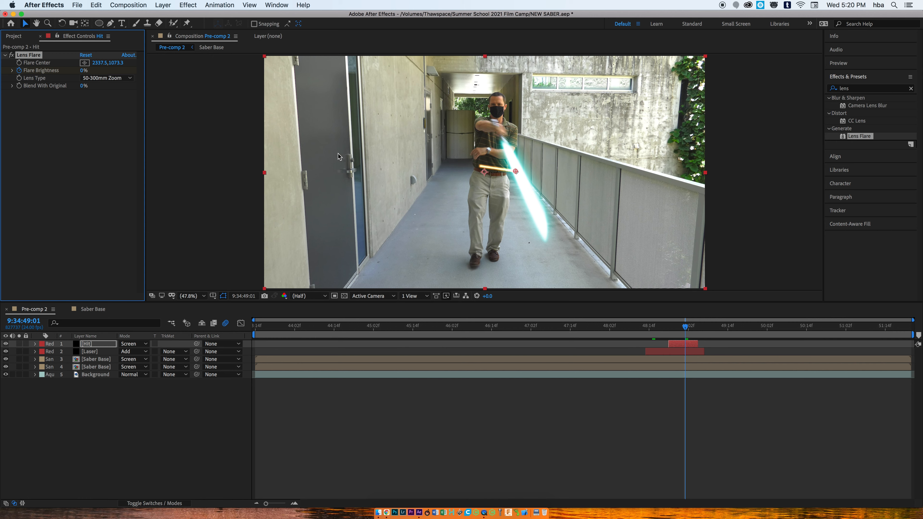
click(36, 344)
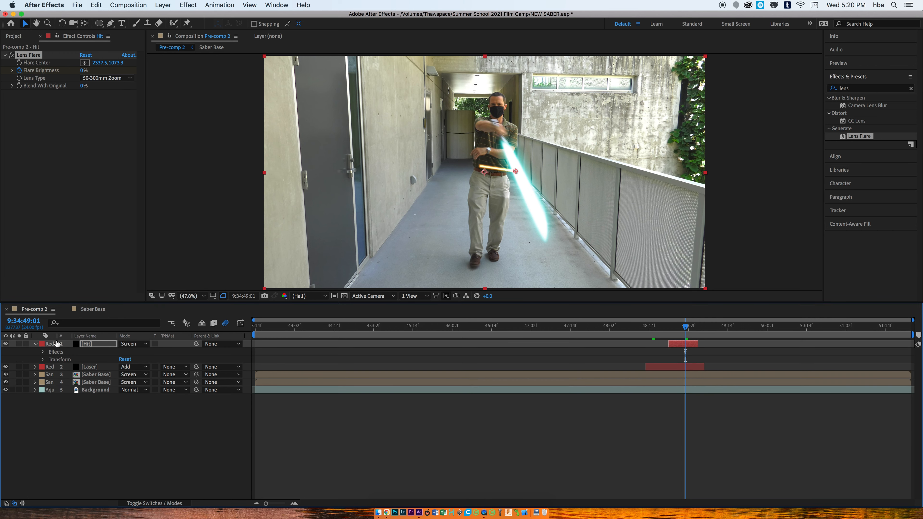
click(43, 352)
click(51, 360)
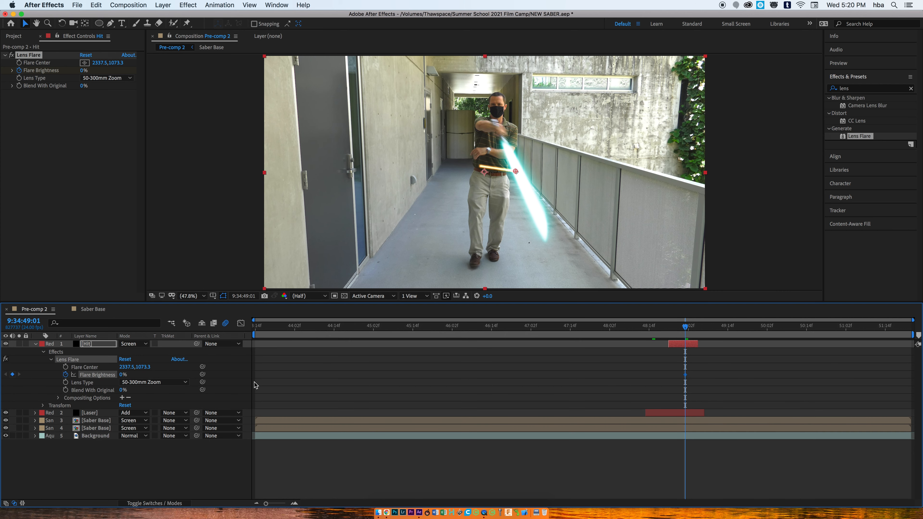
drag(685, 375, 682, 379)
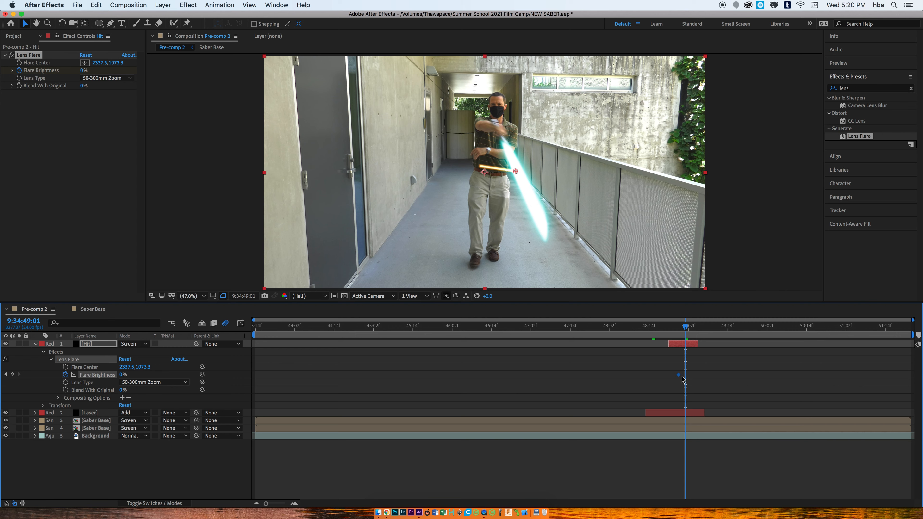
Step: Keyframe Flare Brightness at 62% at 9:34:49:01 and at 0% at 9:34:49:03
click(681, 329)
click(684, 329)
drag(84, 70, 111, 71)
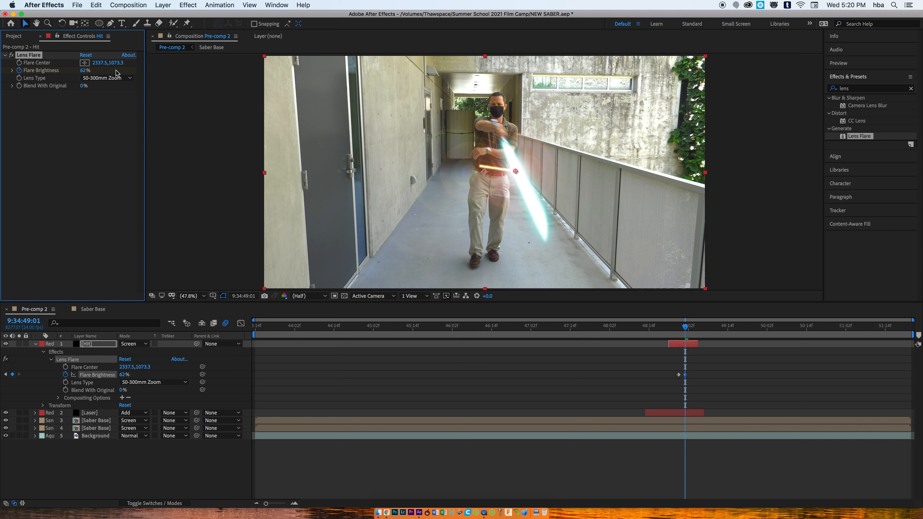
drag(685, 329, 691, 329)
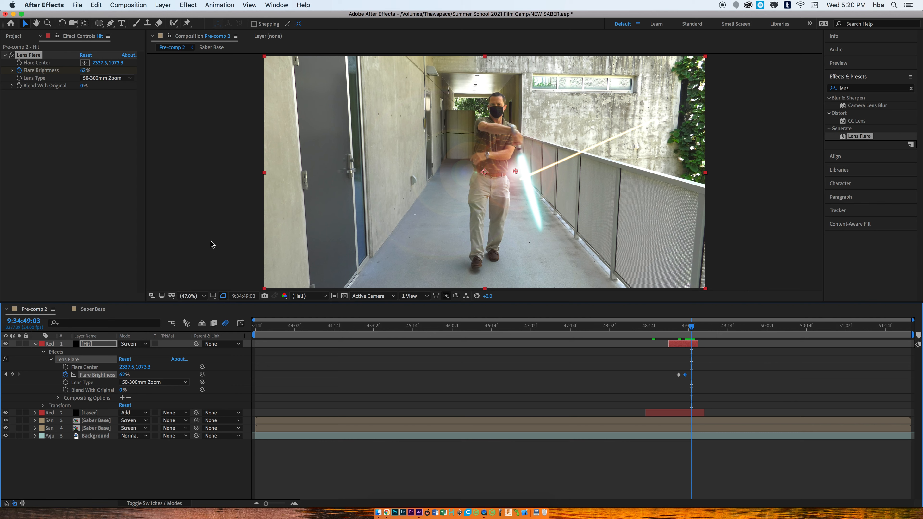
drag(84, 70, 2, 77)
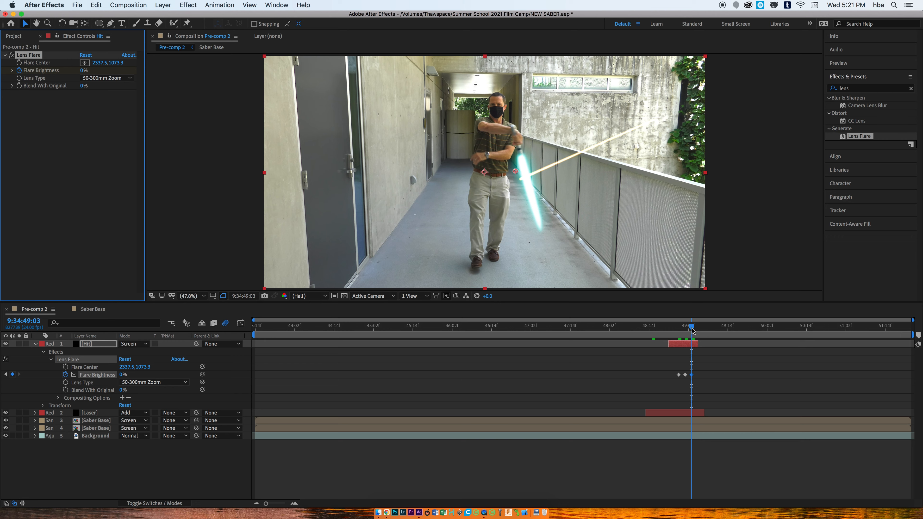
Step: Examine the spacing of the Flare Brightness keyframes and the flare's alignment with the laser on the frames around 9:34:49:01
drag(692, 330, 685, 325)
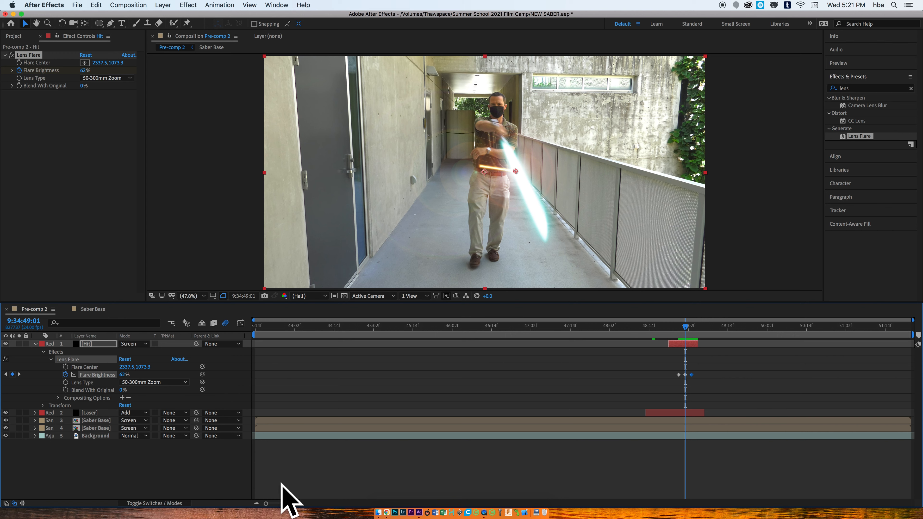
drag(266, 504, 271, 506)
drag(276, 502, 281, 503)
click(568, 375)
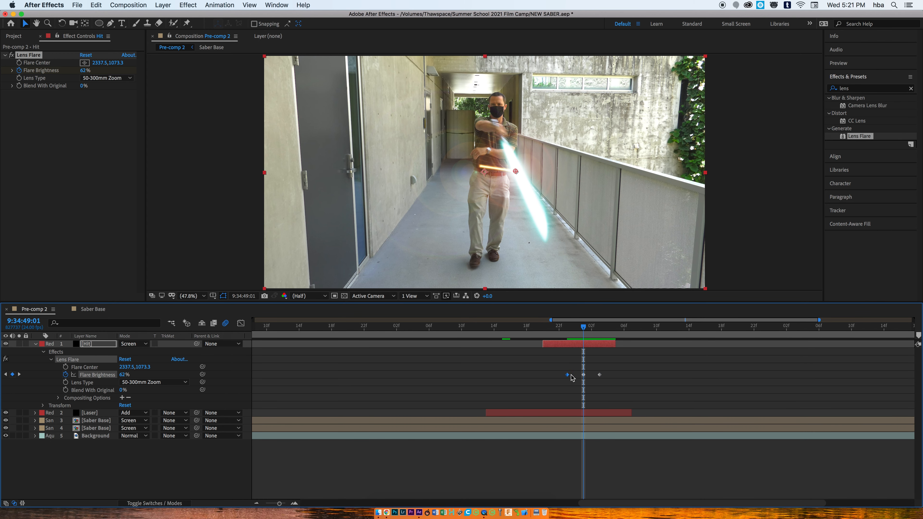
mouse_move(574, 378)
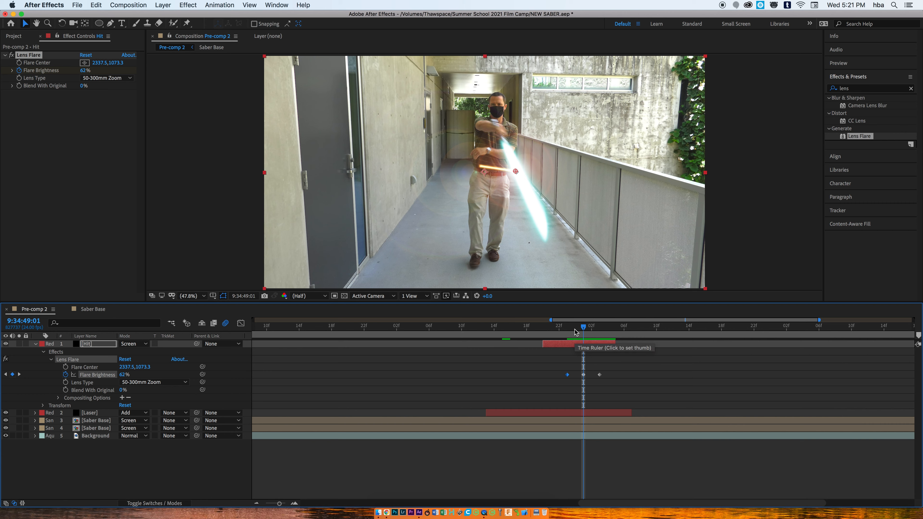
mouse_move(581, 331)
mouse_down()
mouse_move(545, 332)
mouse_move(689, 333)
mouse_move(550, 333)
mouse_move(610, 333)
mouse_move(569, 331)
mouse_move(585, 329)
mouse_up()
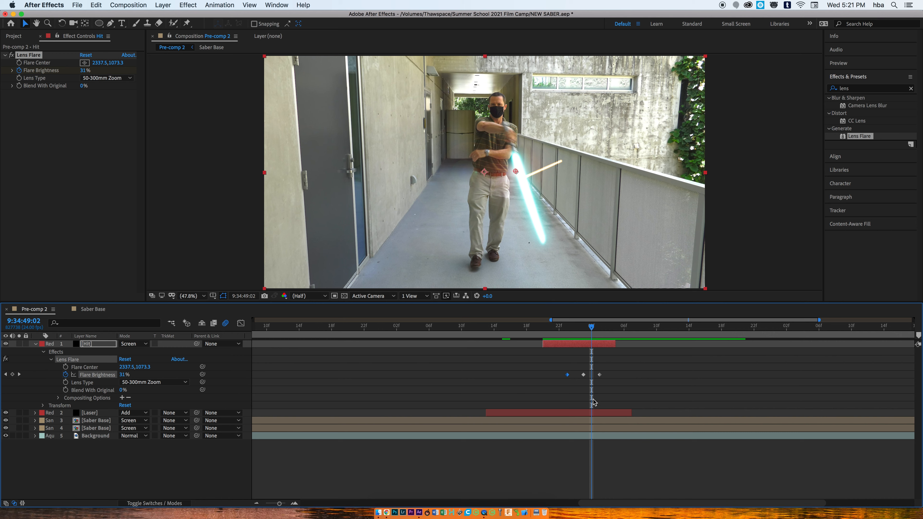
click(592, 416)
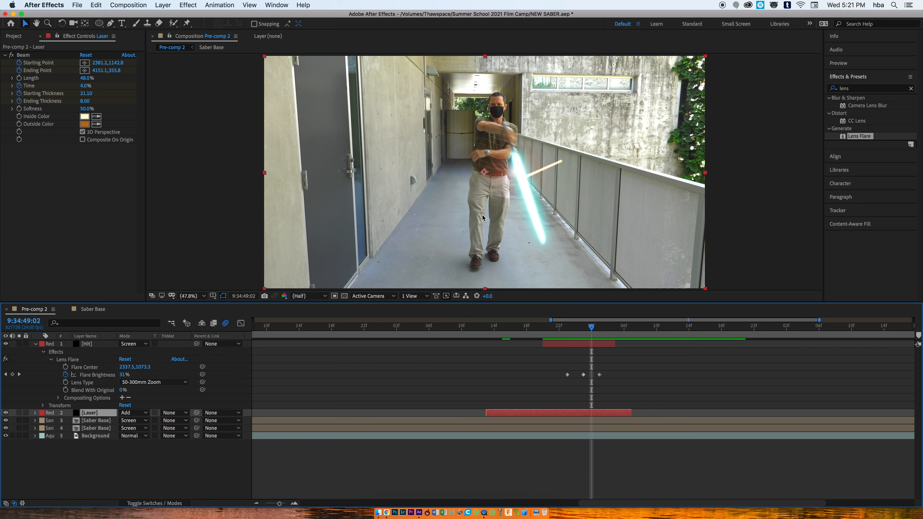
click(574, 344)
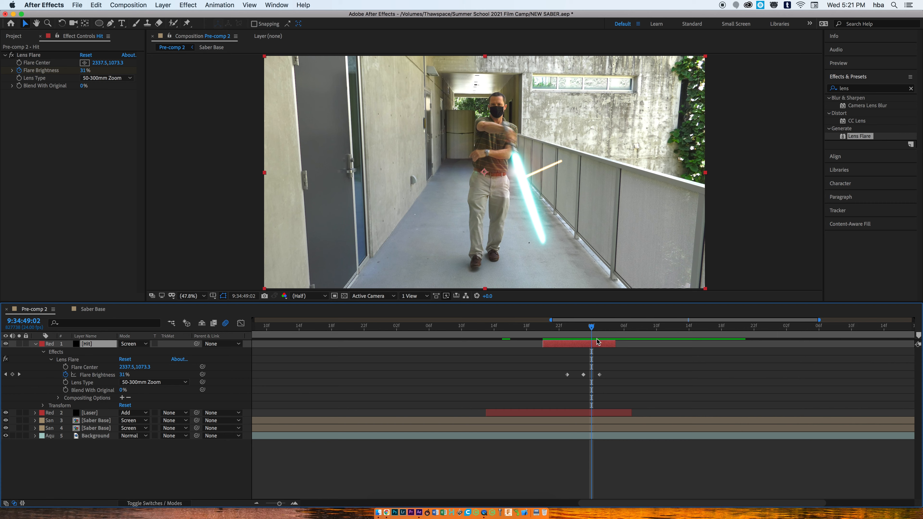
Step: Keyframe Flare Center to follow the contact point: about 2421.2, 1136.1 at 9:34:49:03 and about 2362.6, 1081.7 at 9:34:49:01
mouse_move(594, 328)
mouse_down()
mouse_move(585, 329)
mouse_move(599, 329)
mouse_up()
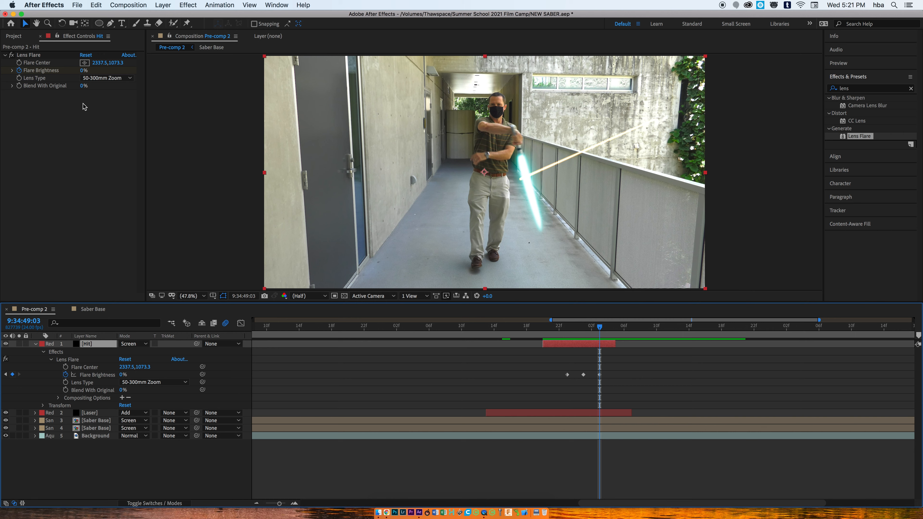
click(19, 62)
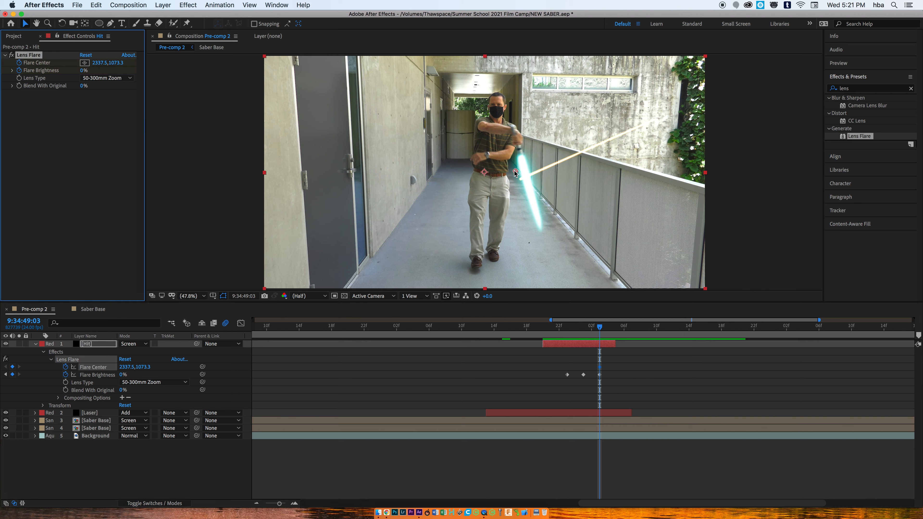
drag(515, 173, 524, 179)
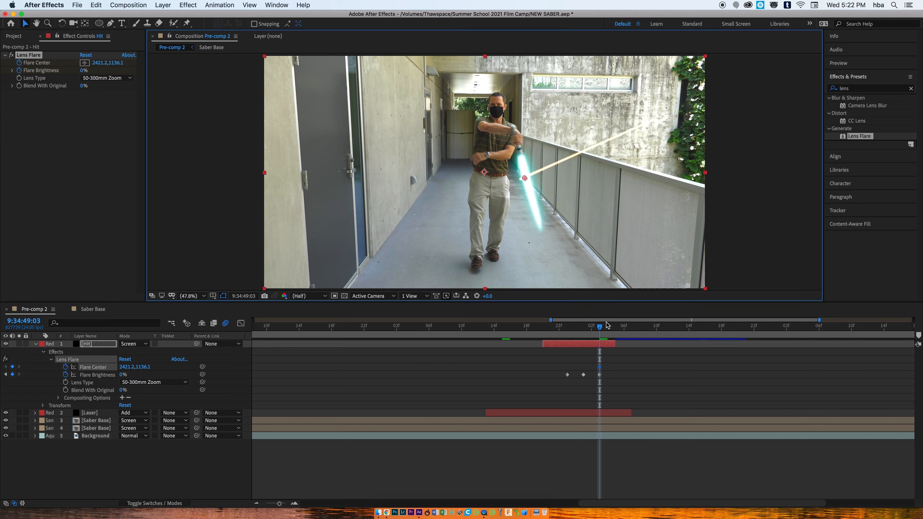
drag(600, 327, 584, 331)
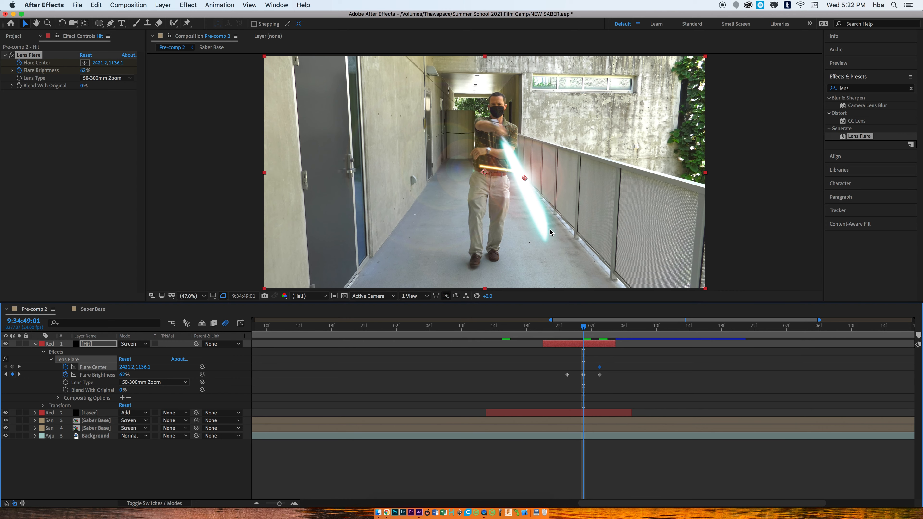
drag(524, 179, 519, 174)
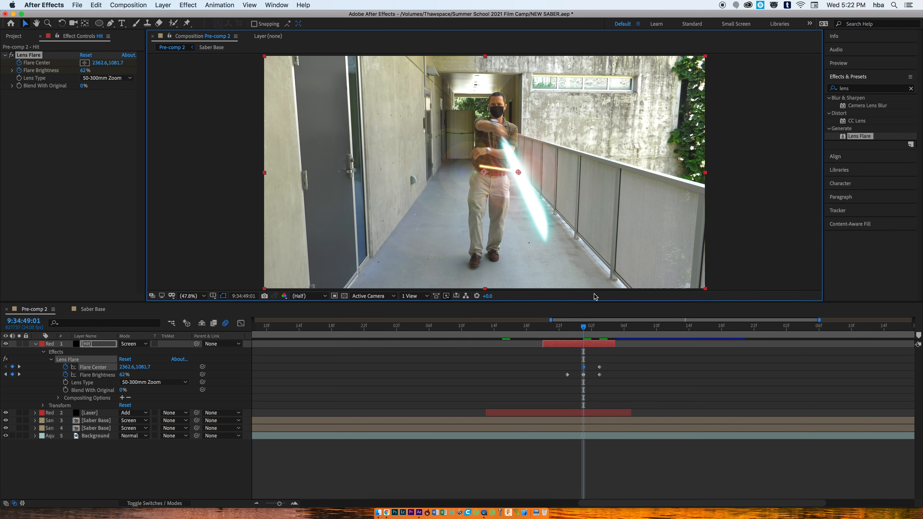
Step: Scrub and play back the frames from 9:34:48:23 onward to check the animated flare
drag(584, 328, 567, 328)
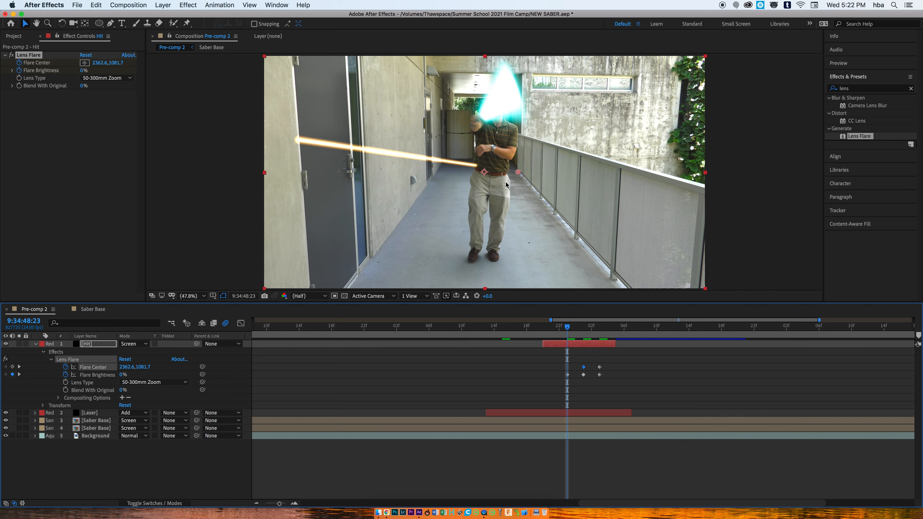
mouse_move(578, 329)
mouse_down()
mouse_move(608, 328)
mouse_move(568, 328)
mouse_move(577, 326)
mouse_up()
key(space)
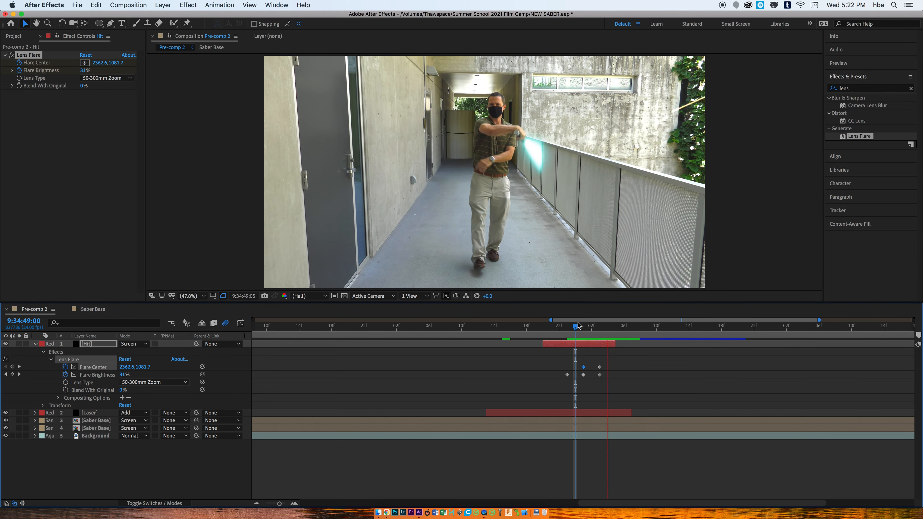
mouse_move(571, 332)
mouse_down()
mouse_move(624, 329)
mouse_move(566, 328)
mouse_up()
Step: Preview the complete laser deflection, scrubbing through the Laser and Hit layers and playing from 9:34:48:04
drag(509, 316, 465, 310)
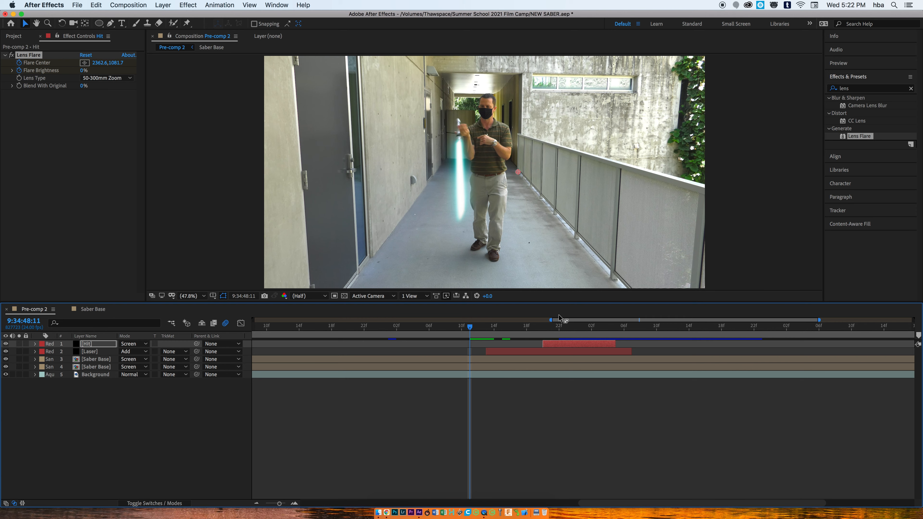
drag(471, 332, 581, 339)
key(space)
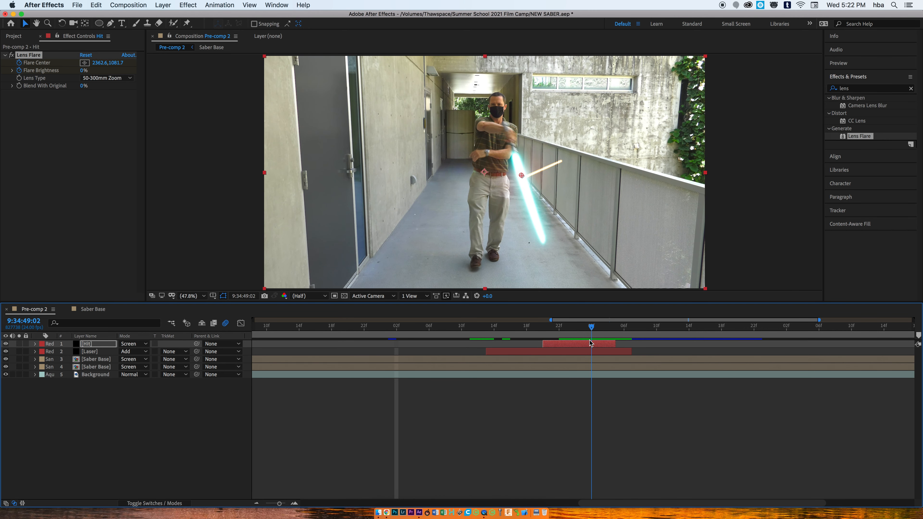
drag(469, 326, 432, 324)
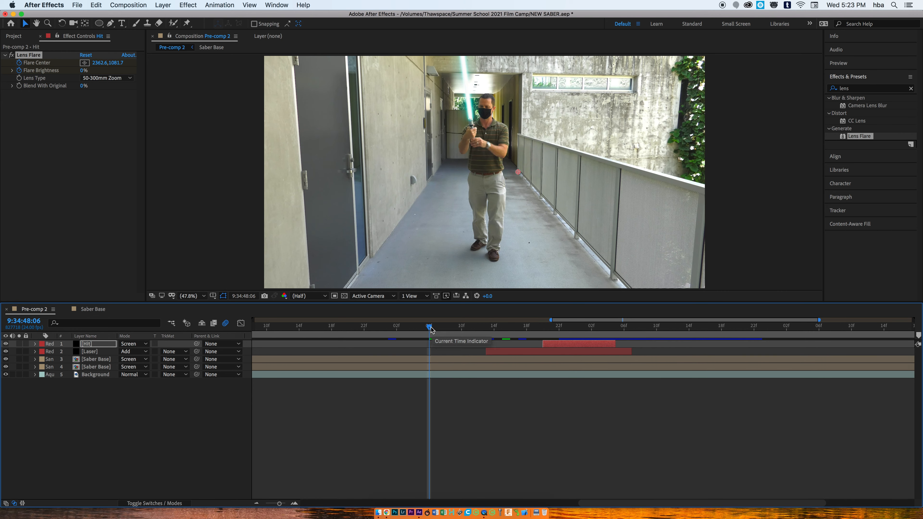
mouse_move(430, 328)
mouse_down()
mouse_move(401, 330)
mouse_move(608, 336)
mouse_move(469, 335)
mouse_move(605, 340)
mouse_move(416, 321)
mouse_up()
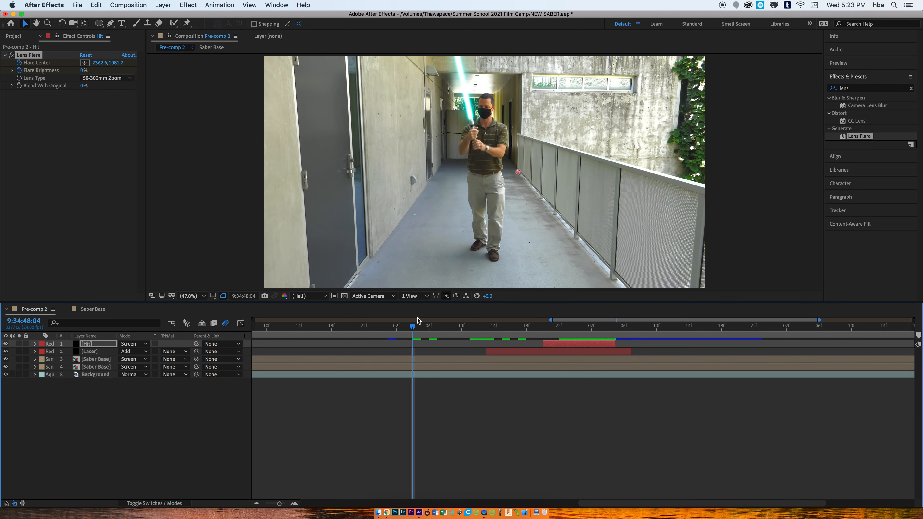
key(space)
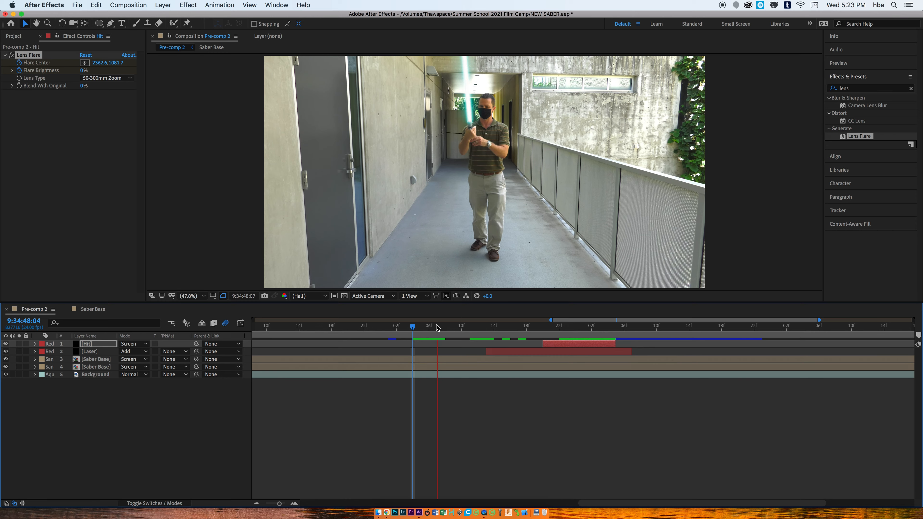